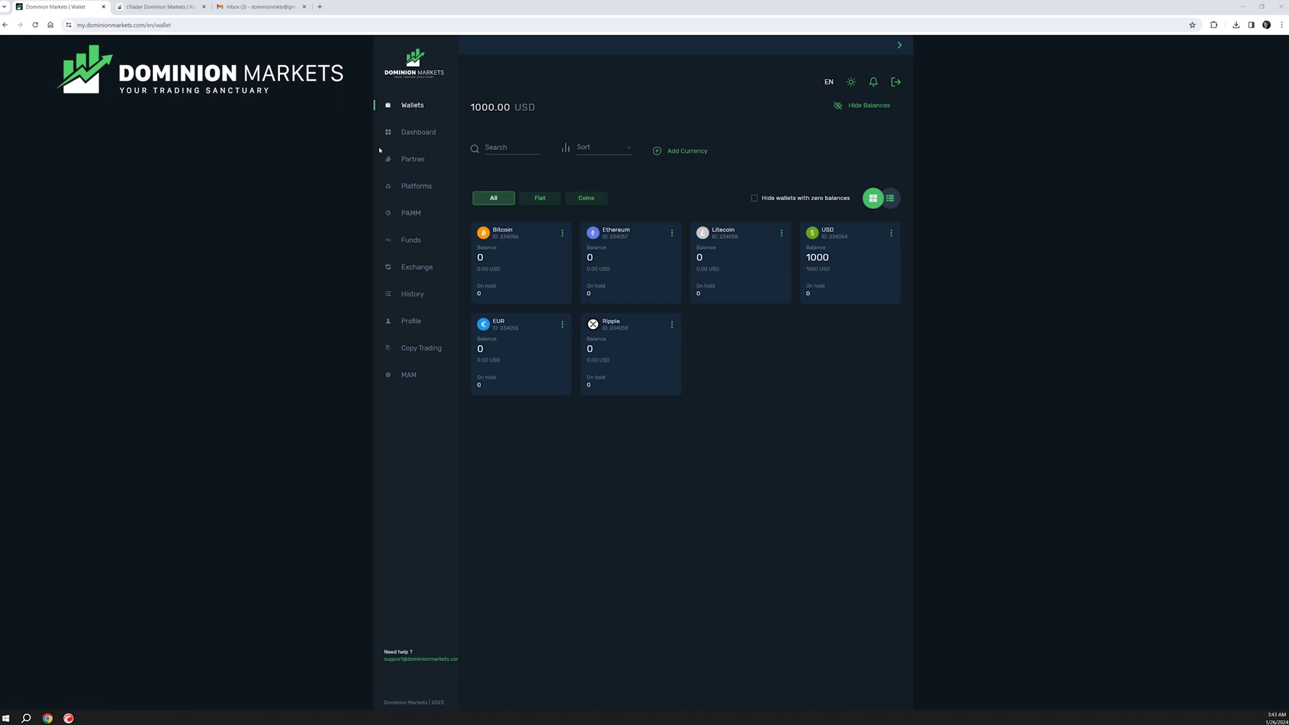
Open a live cTrader account on the Ctrader ECN platform in USD with Hedging and a leverage of 500
{"action": "left_click", "coordinate": [418, 187]}
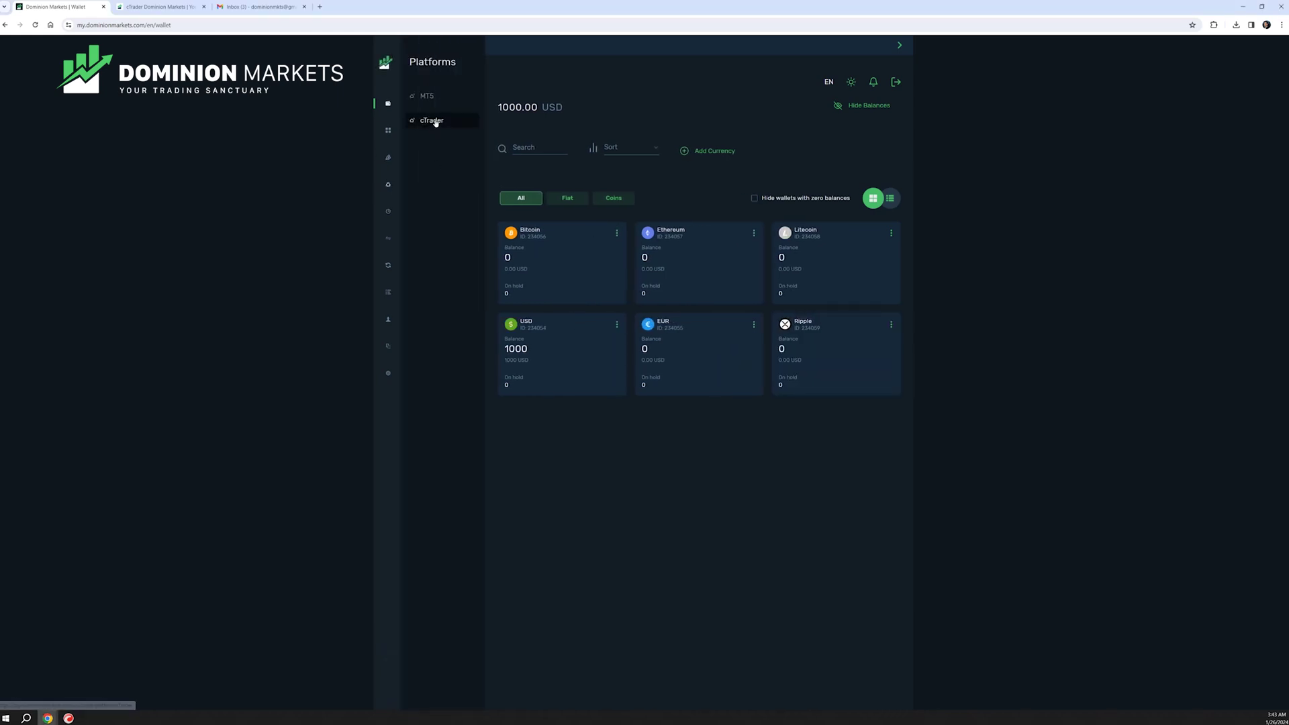
{"action": "left_click", "coordinate": [424, 126]}
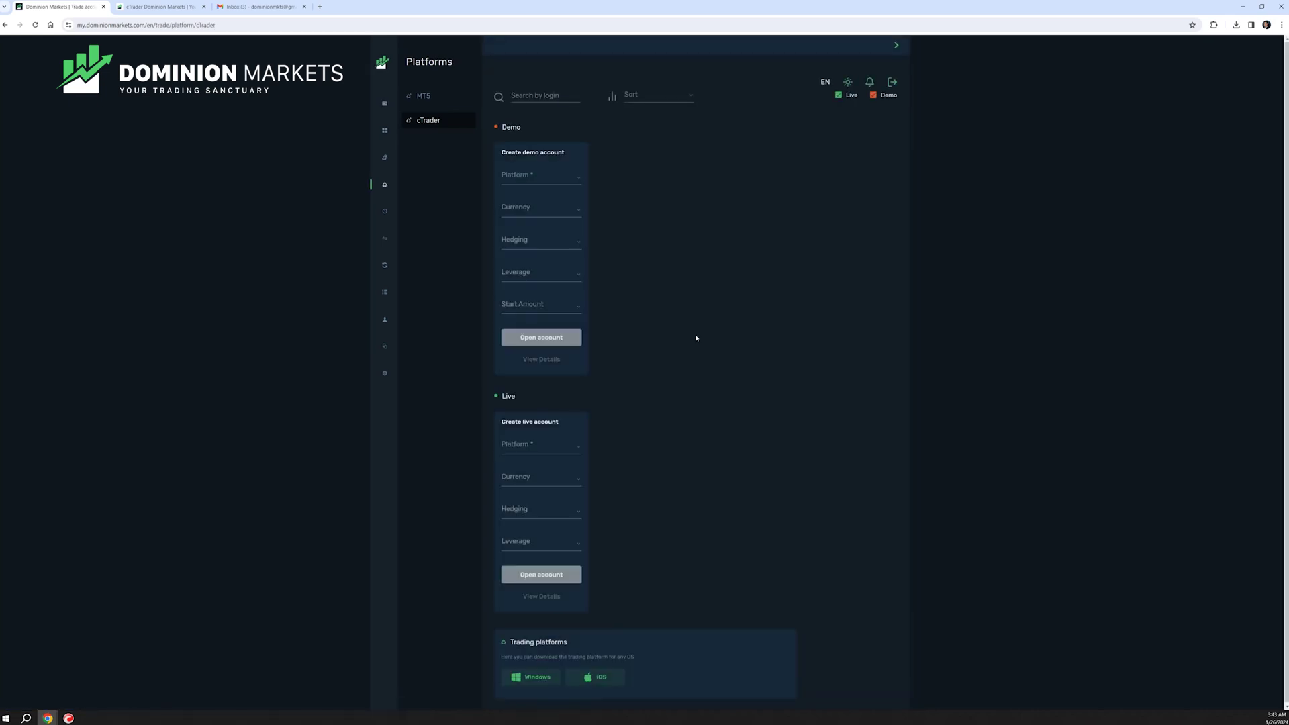
{"action": "left_click", "coordinate": [531, 446]}
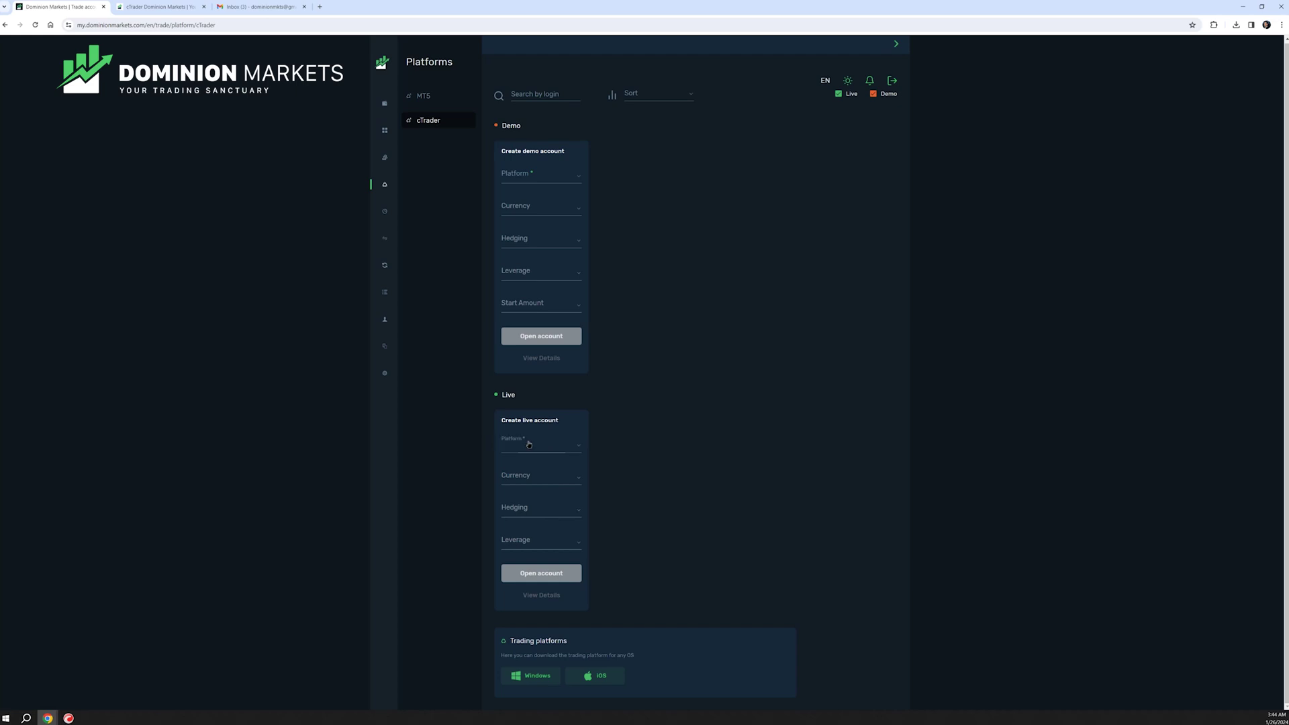
{"action": "left_click", "coordinate": [533, 445]}
{"action": "left_click", "coordinate": [512, 541]}
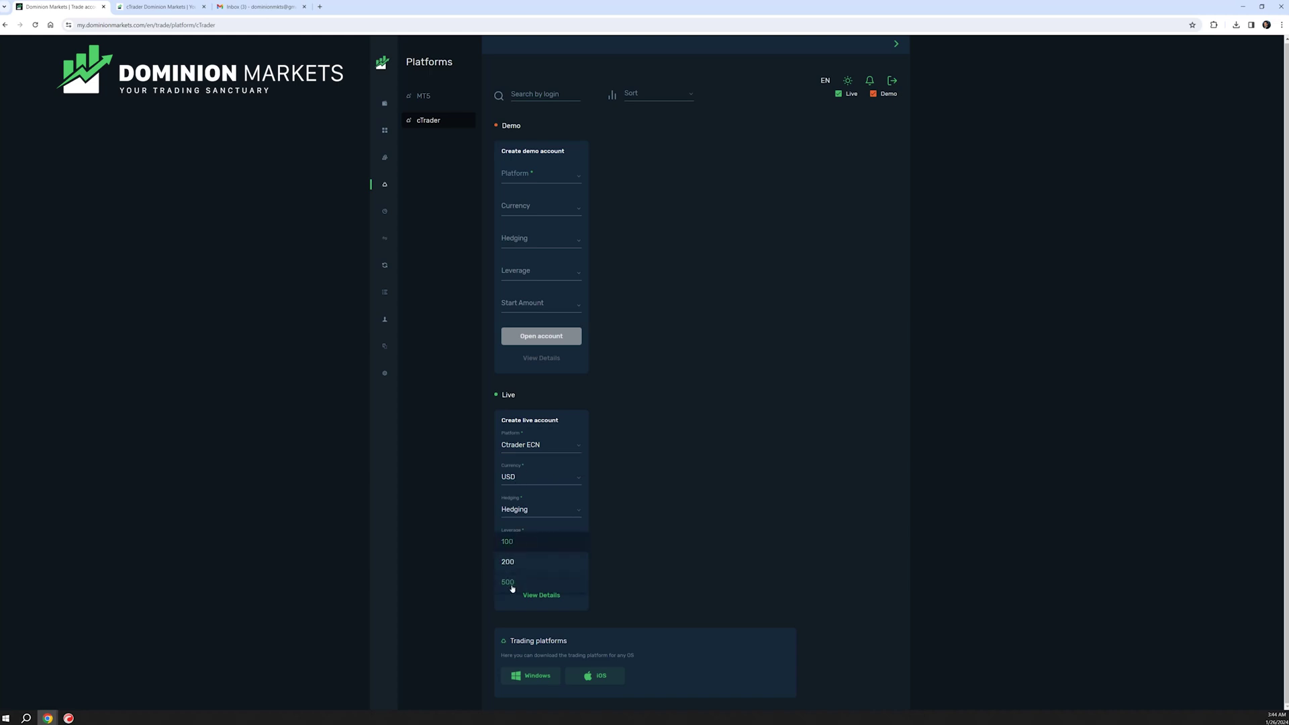
{"action": "left_click", "coordinate": [512, 582]}
{"action": "left_click", "coordinate": [531, 578]}
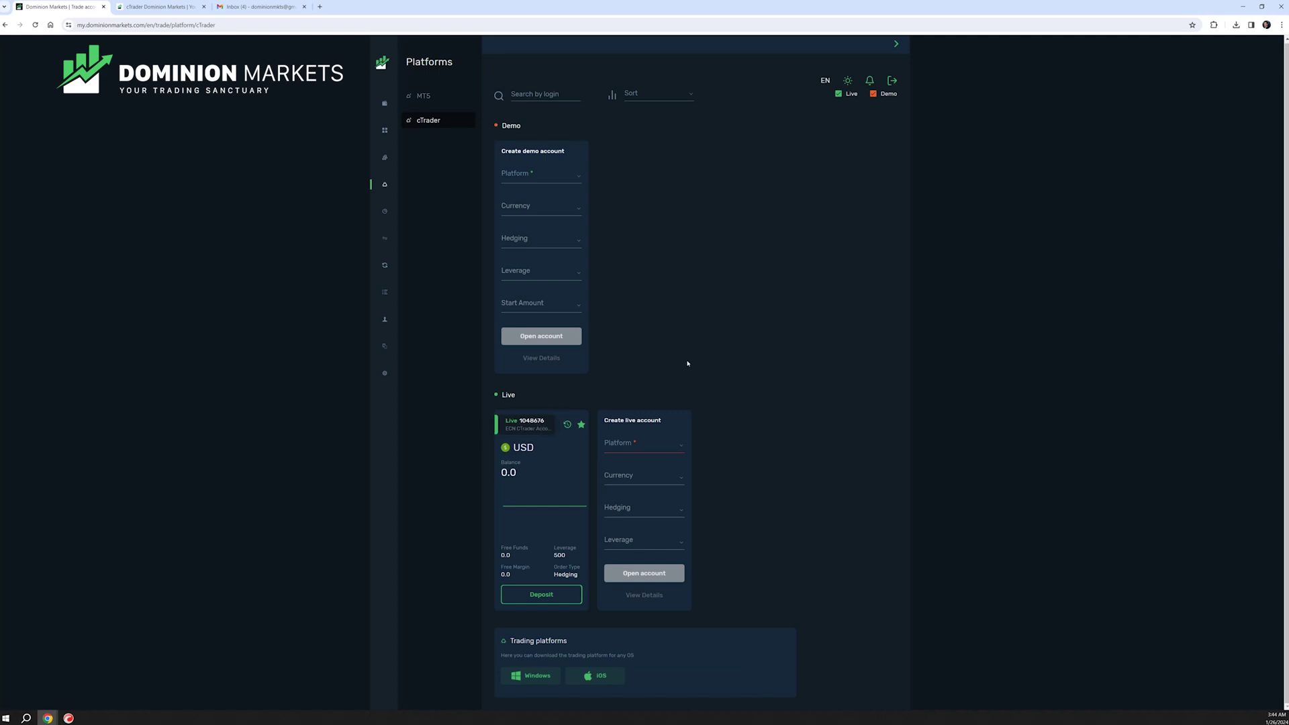
Fund the new live cTrader account by transferring 100% of the USD wallet, 1000 USD
{"action": "left_click", "coordinate": [543, 594]}
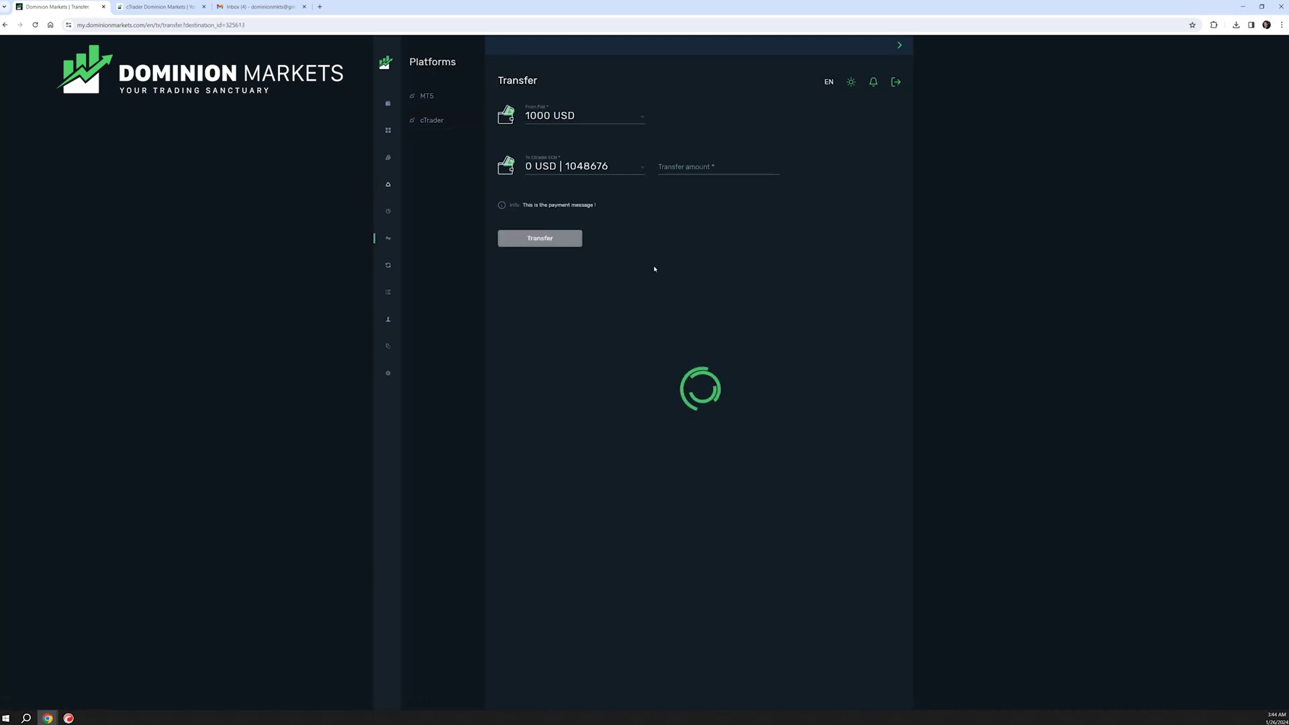
{"action": "left_click", "coordinate": [681, 169]}
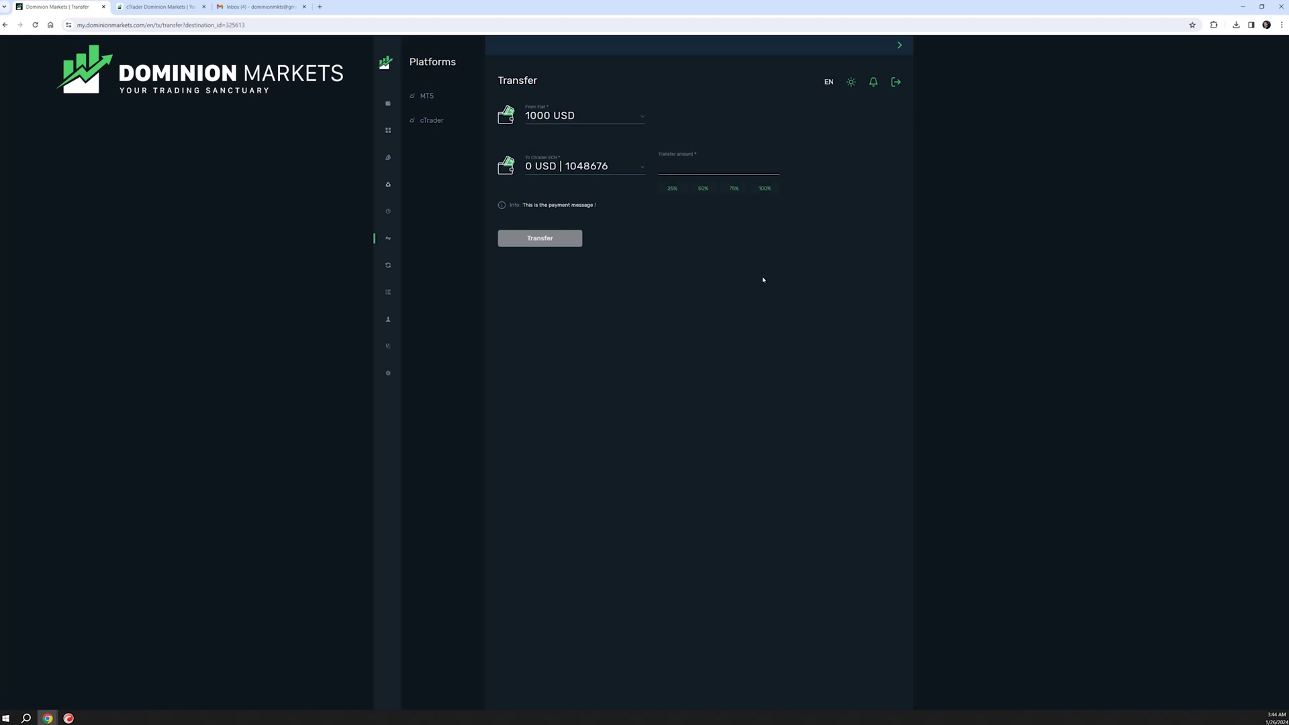
{"action": "left_click", "coordinate": [763, 189]}
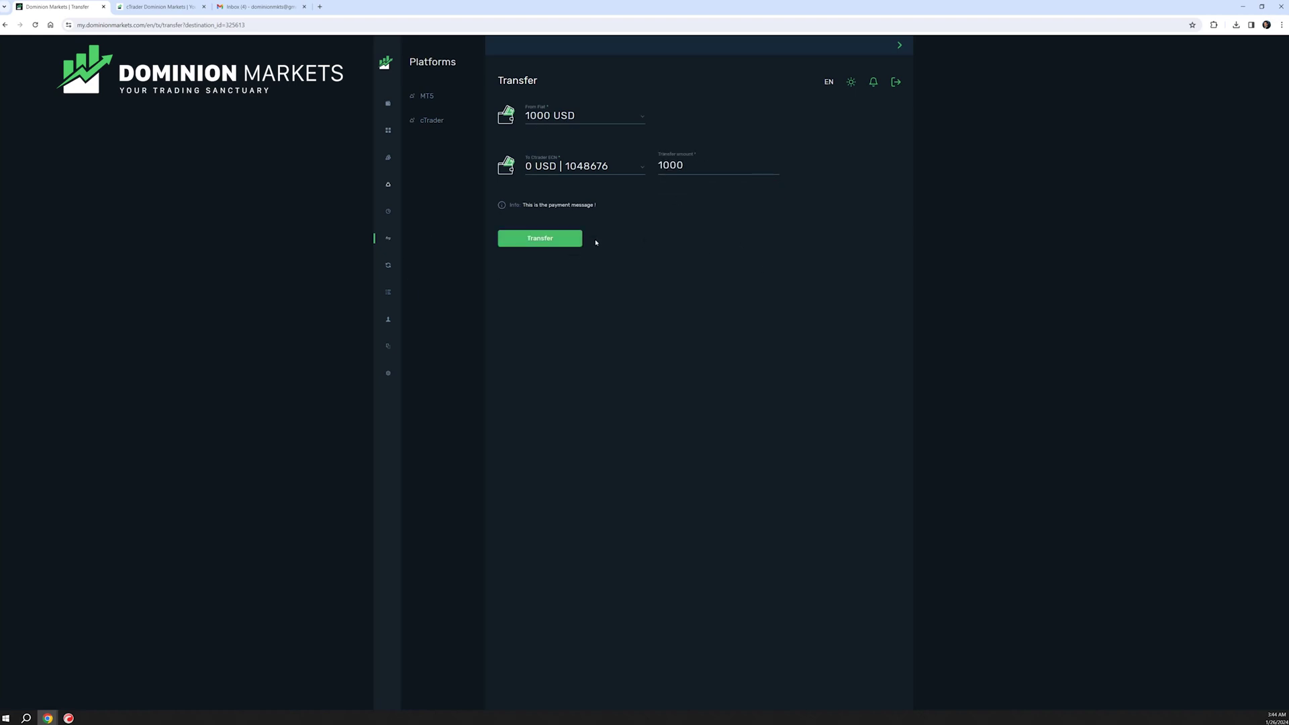
{"action": "left_click", "coordinate": [552, 241]}
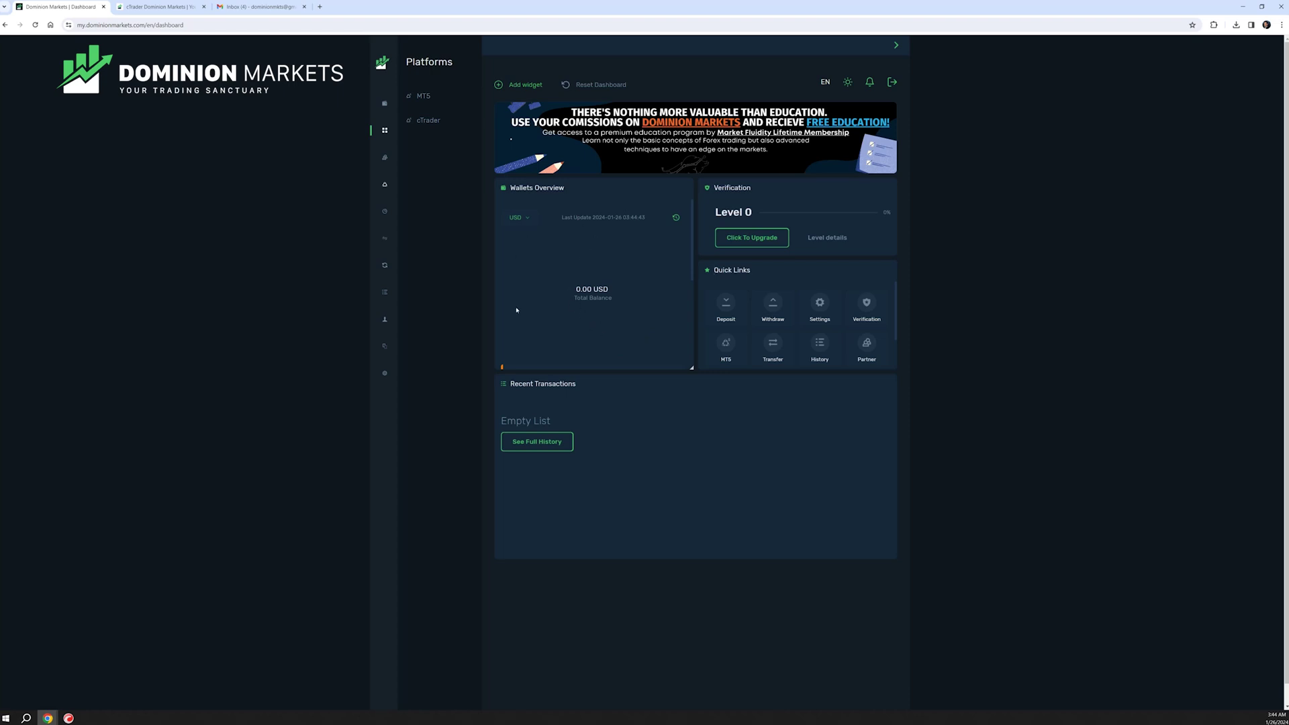
Show the website's cTrader download page, switch to the cTrader desktop app and enter the account's e-mail in its log-in dialog
{"action": "left_click", "coordinate": [165, 8]}
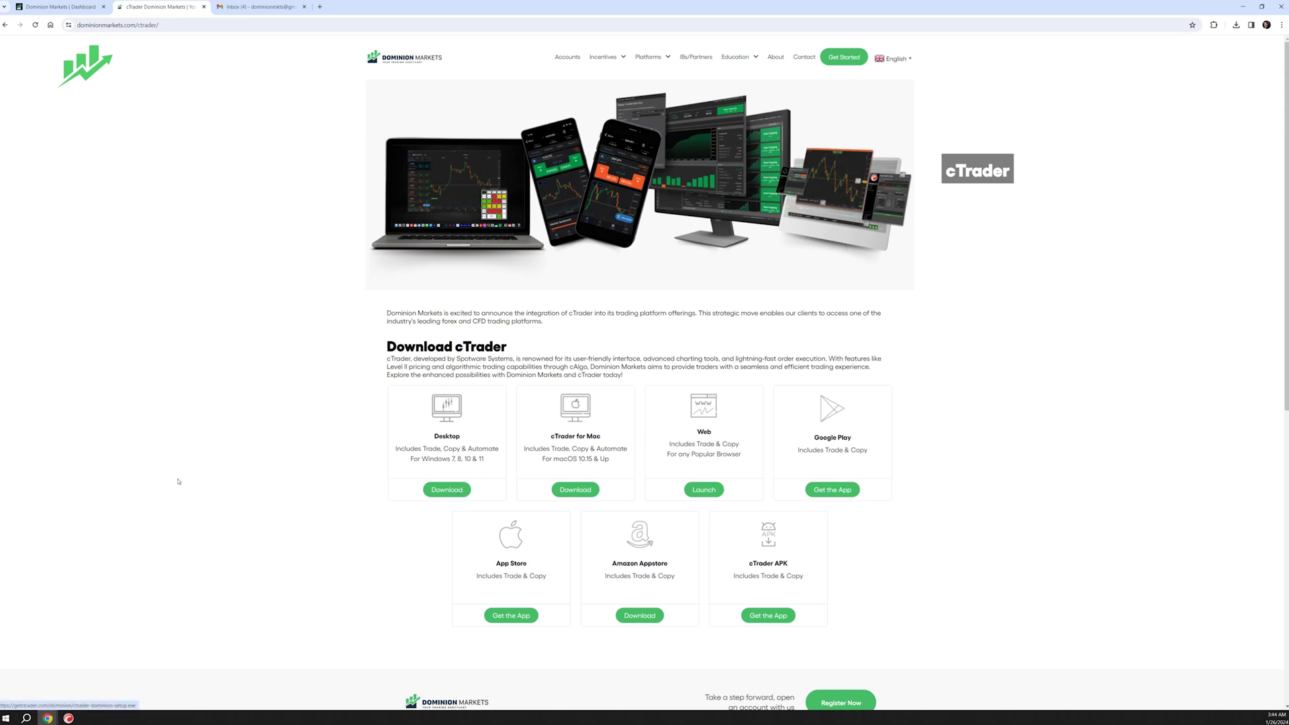
{"action": "mouse_move", "coordinate": [70, 719]}
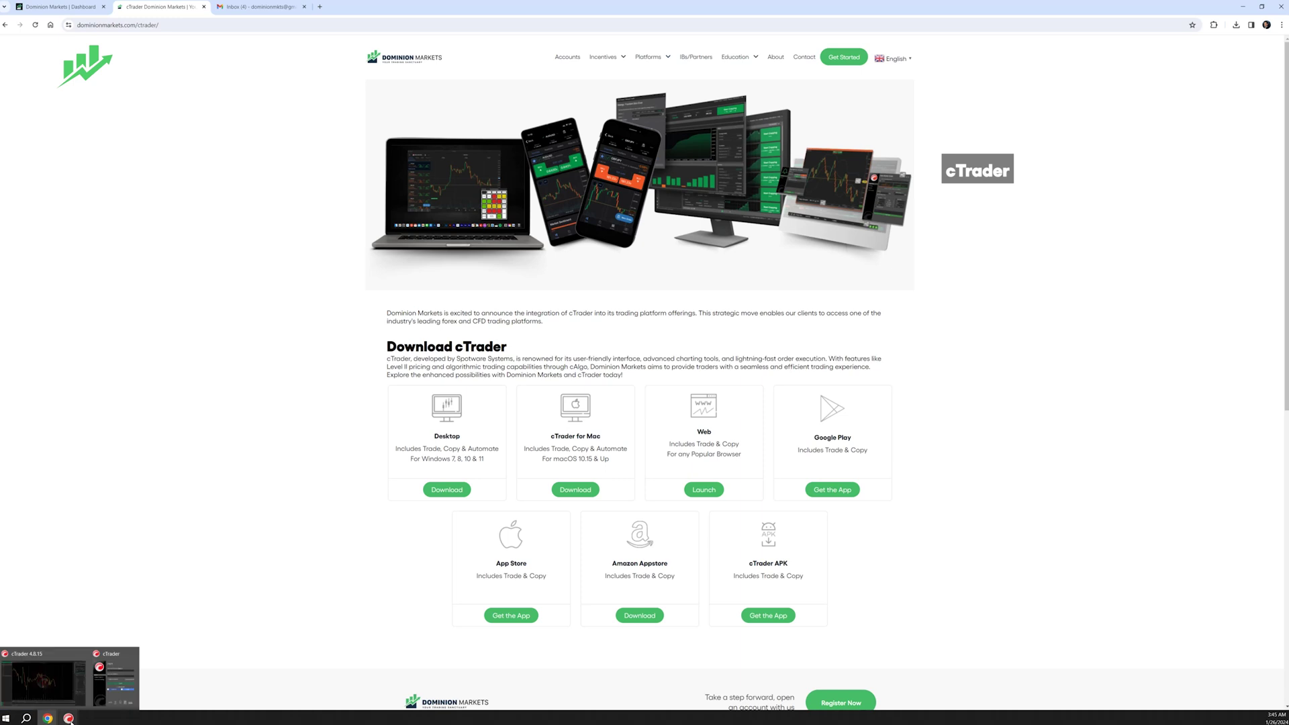
{"action": "left_click", "coordinate": [65, 681]}
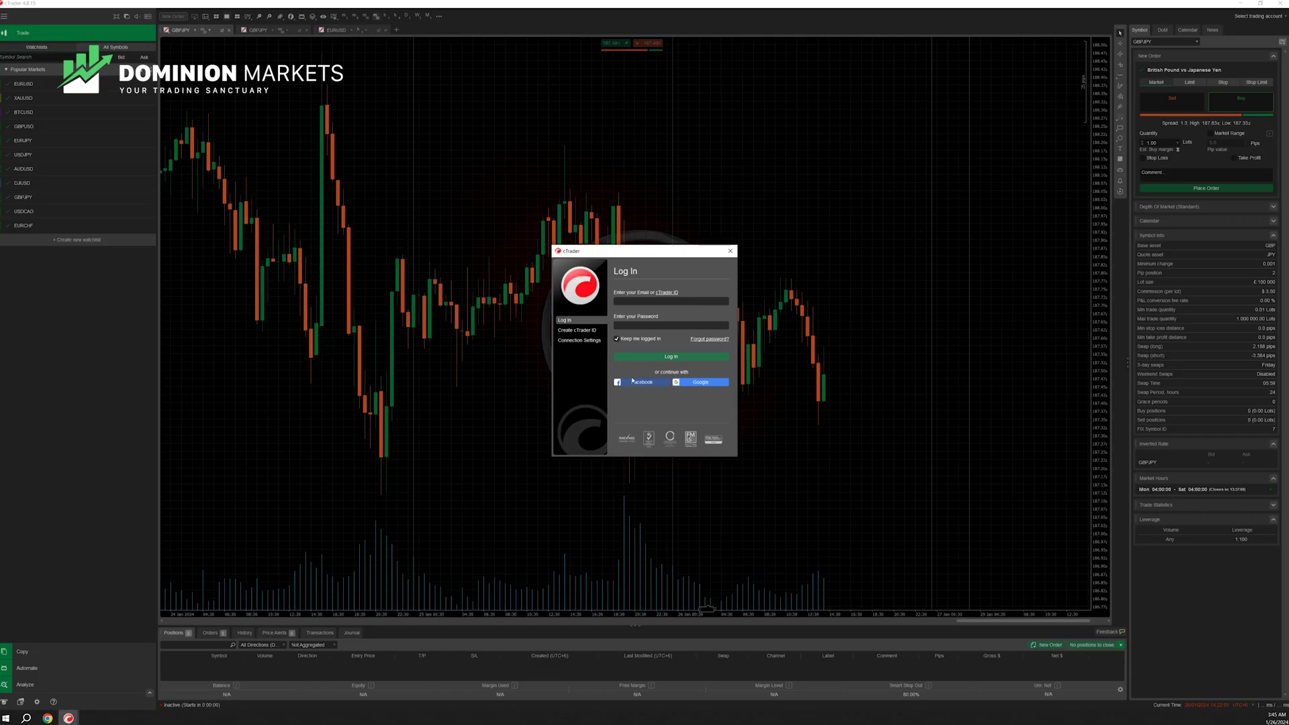
{"action": "left_click_drag", "start_coordinate": [656, 255], "coordinate": [668, 254]}
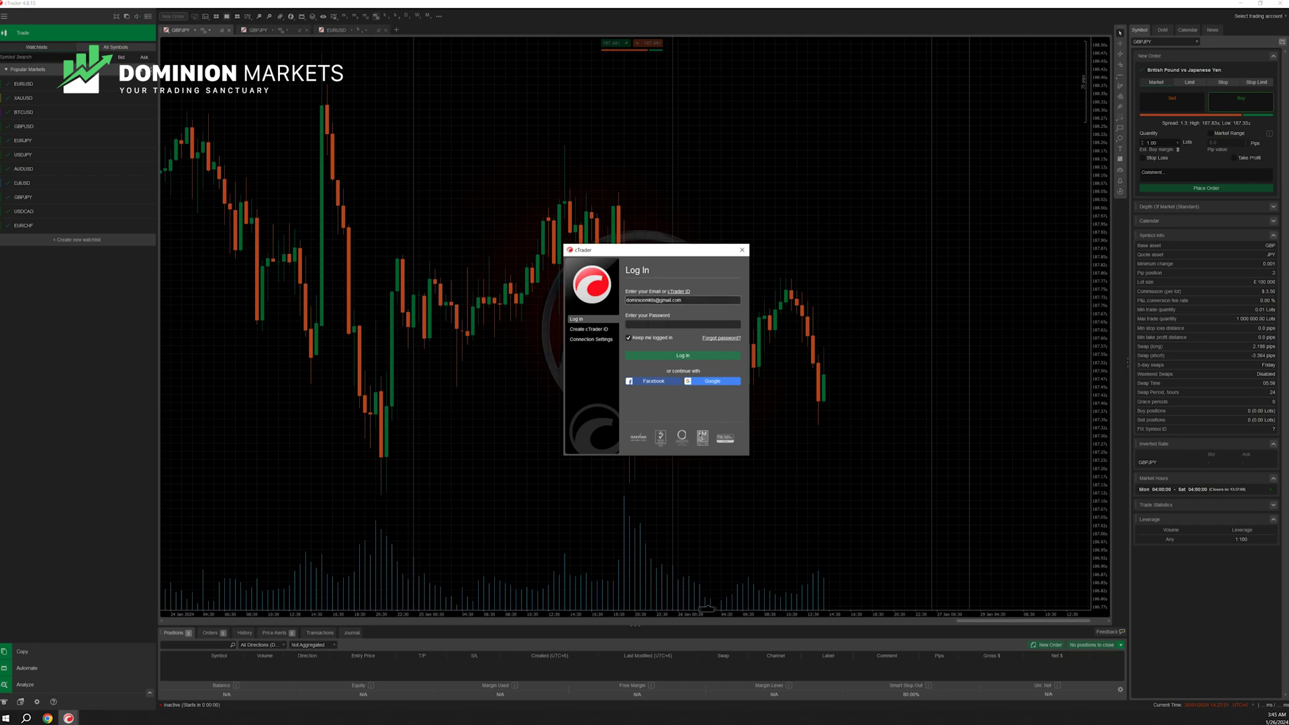
Switch to Gmail in the browser, open the "Trading Account Created" message and highlight its Login ID line
{"action": "mouse_move", "coordinate": [47, 717]}
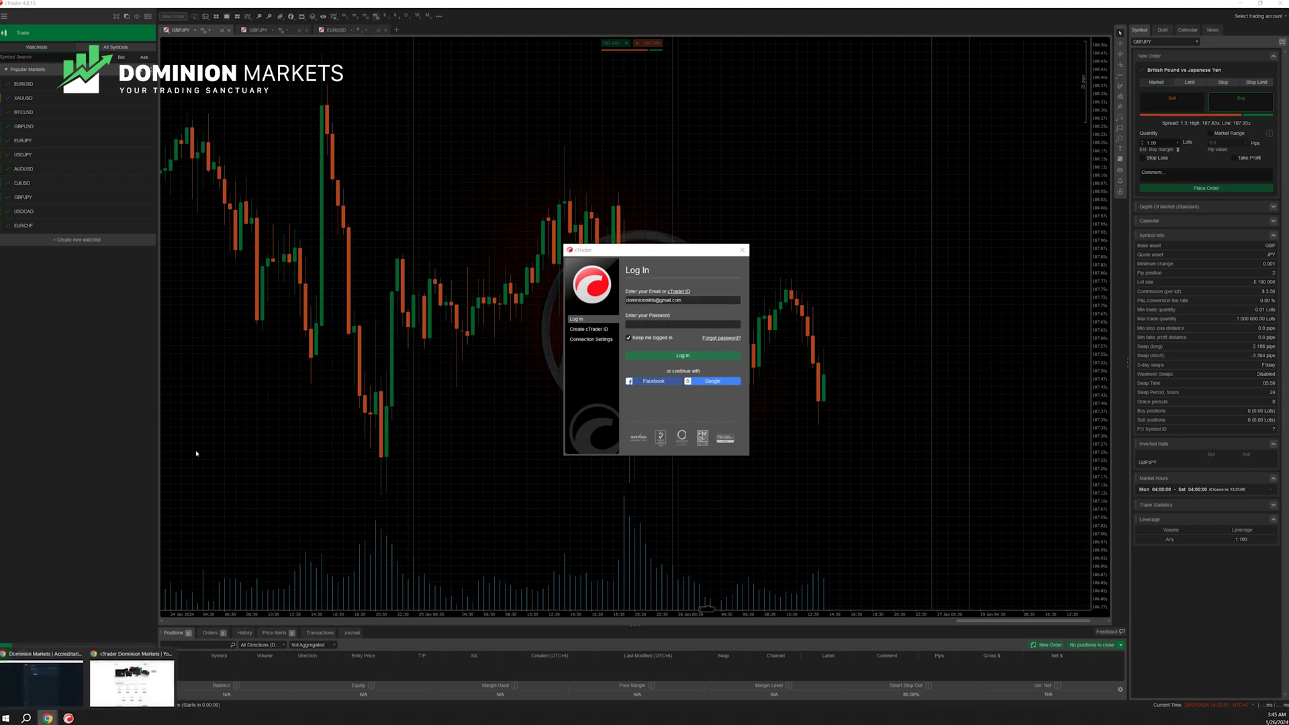
{"action": "left_click", "coordinate": [55, 688]}
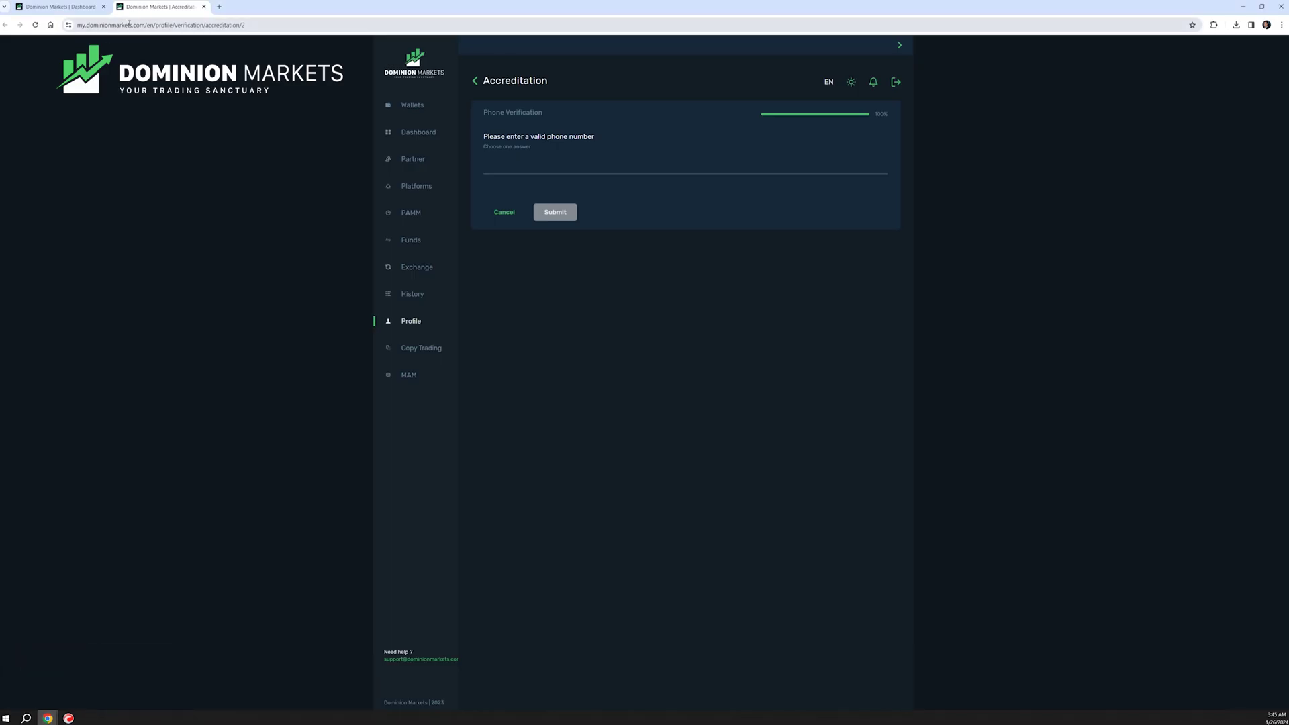
{"action": "mouse_move", "coordinate": [47, 717]}
{"action": "left_click", "coordinate": [132, 684]}
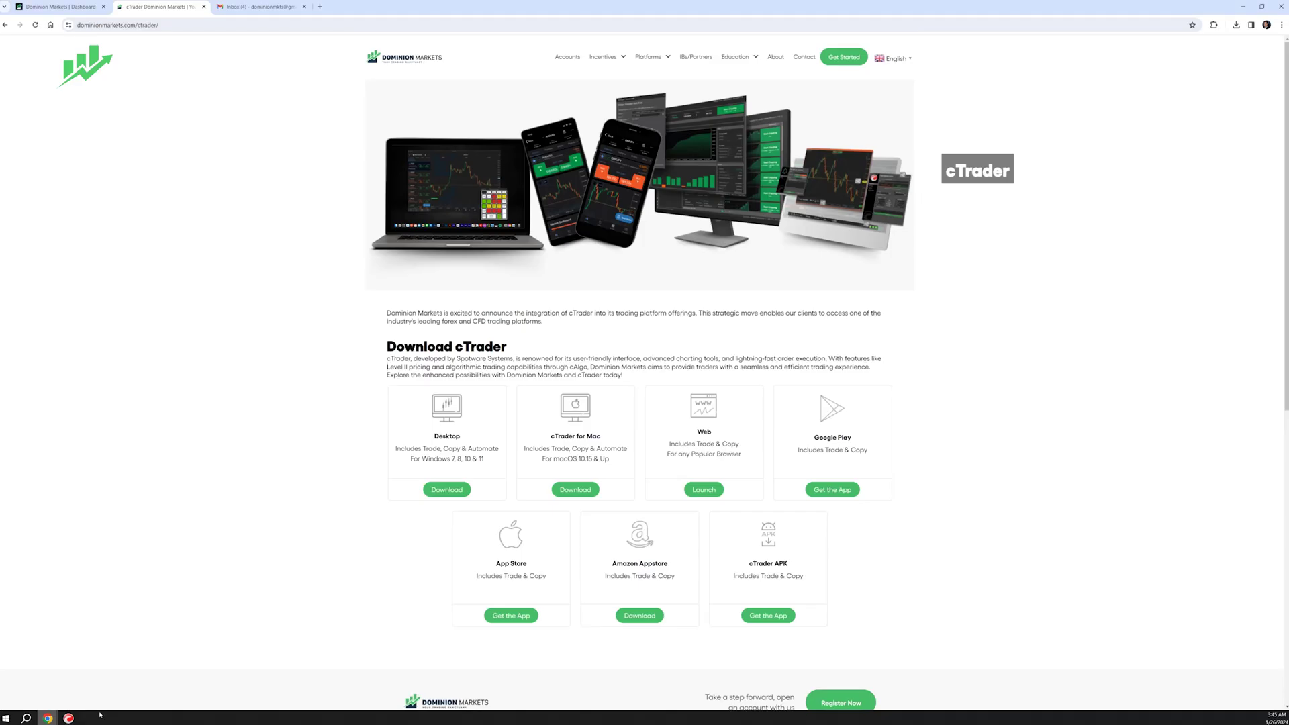
{"action": "left_click", "coordinate": [260, 6]}
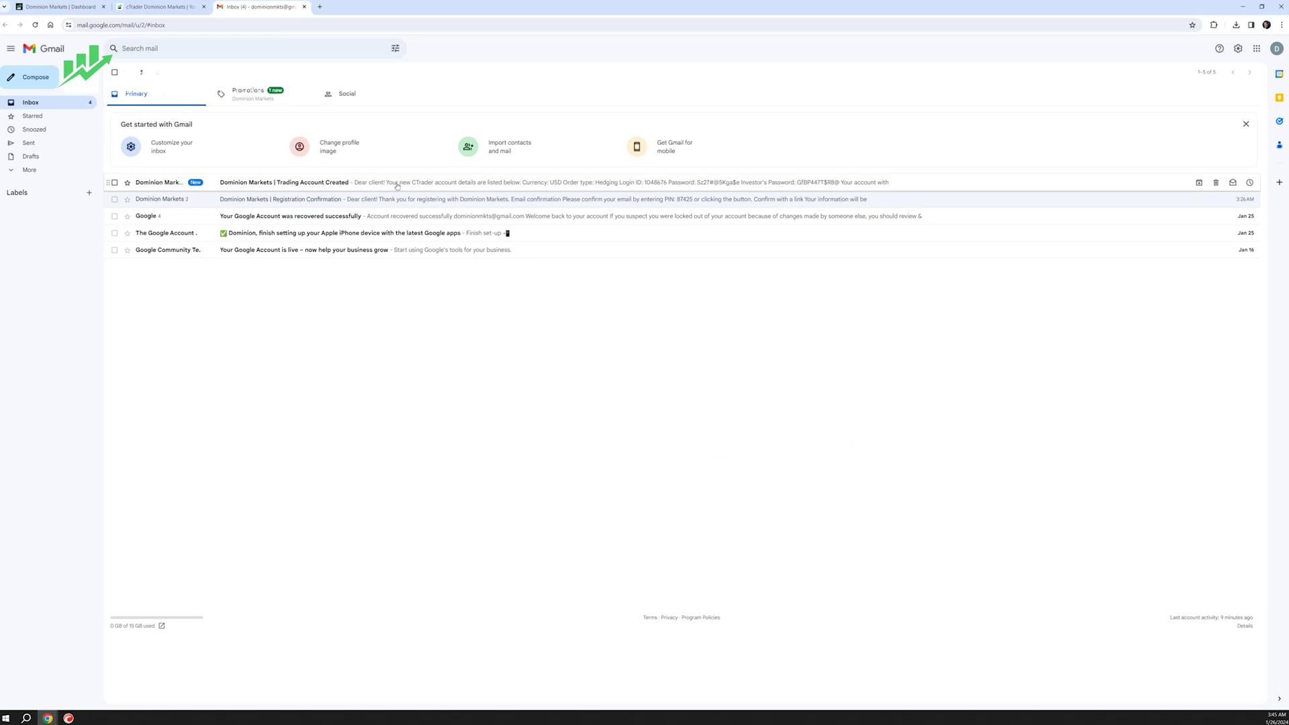
{"action": "left_click", "coordinate": [646, 187]}
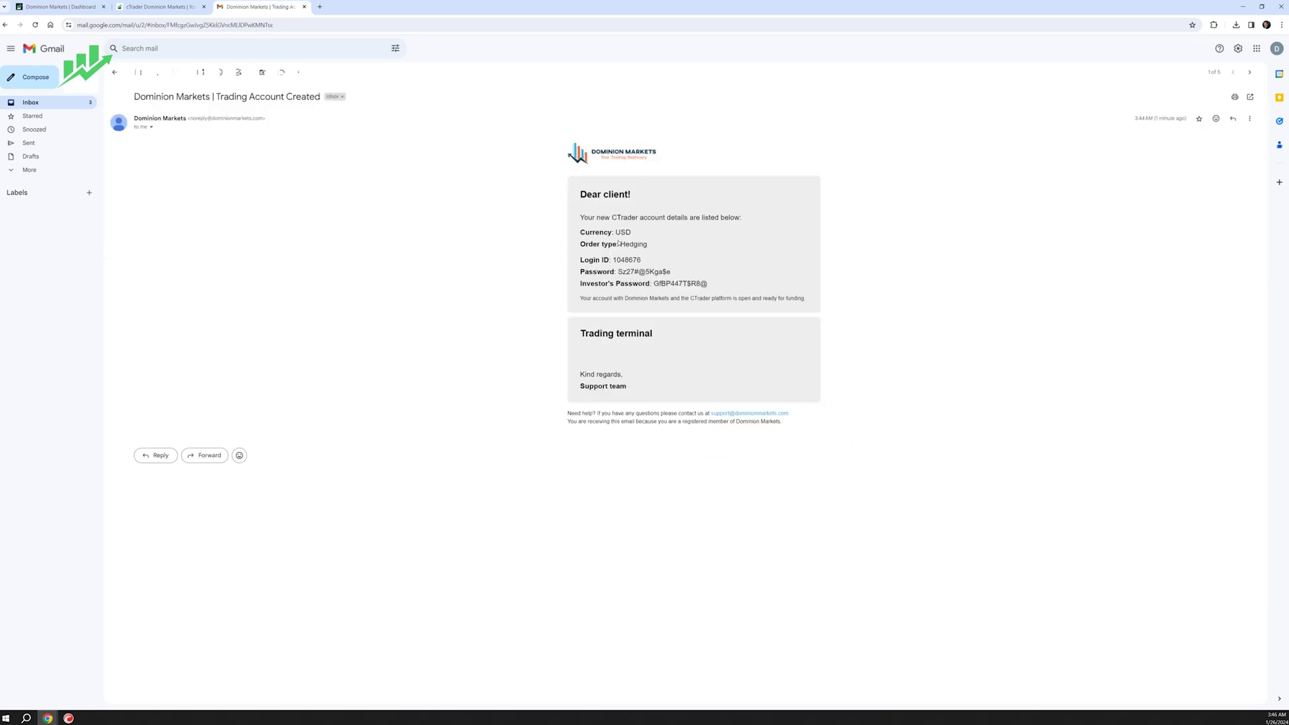
{"action": "left_click_drag", "start_coordinate": [619, 271], "coordinate": [580, 261]}
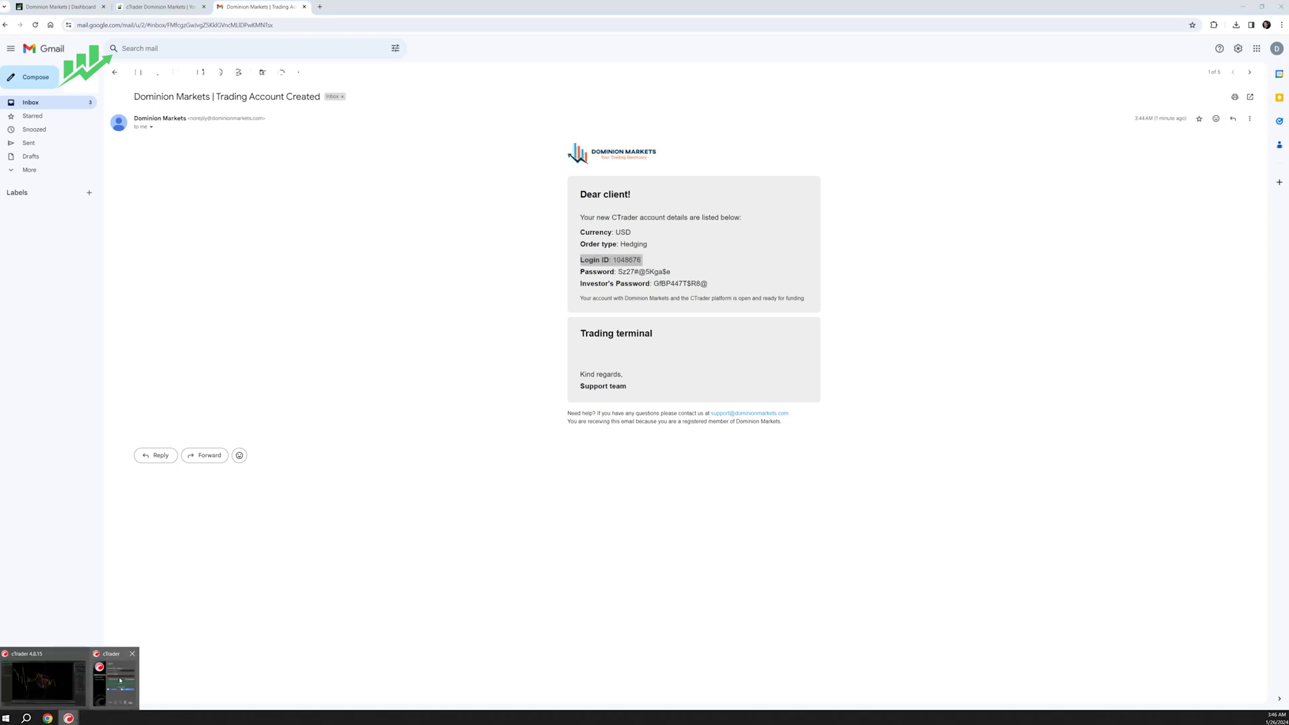
Request a cTrader ID password reset from the desktop log-in dialog, solving the bus image CAPTCHA, and close the reset page
{"action": "left_click", "coordinate": [69, 718]}
{"action": "left_click", "coordinate": [722, 338]}
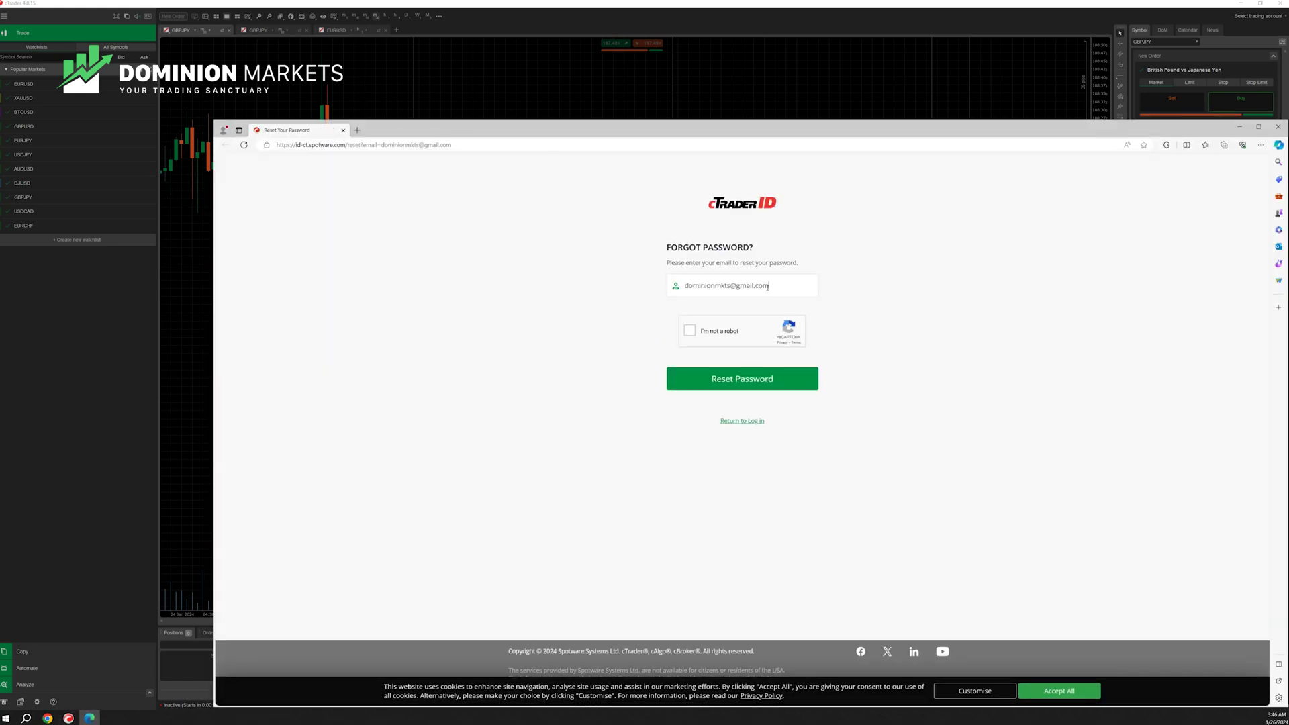
{"action": "left_click", "coordinate": [689, 332]}
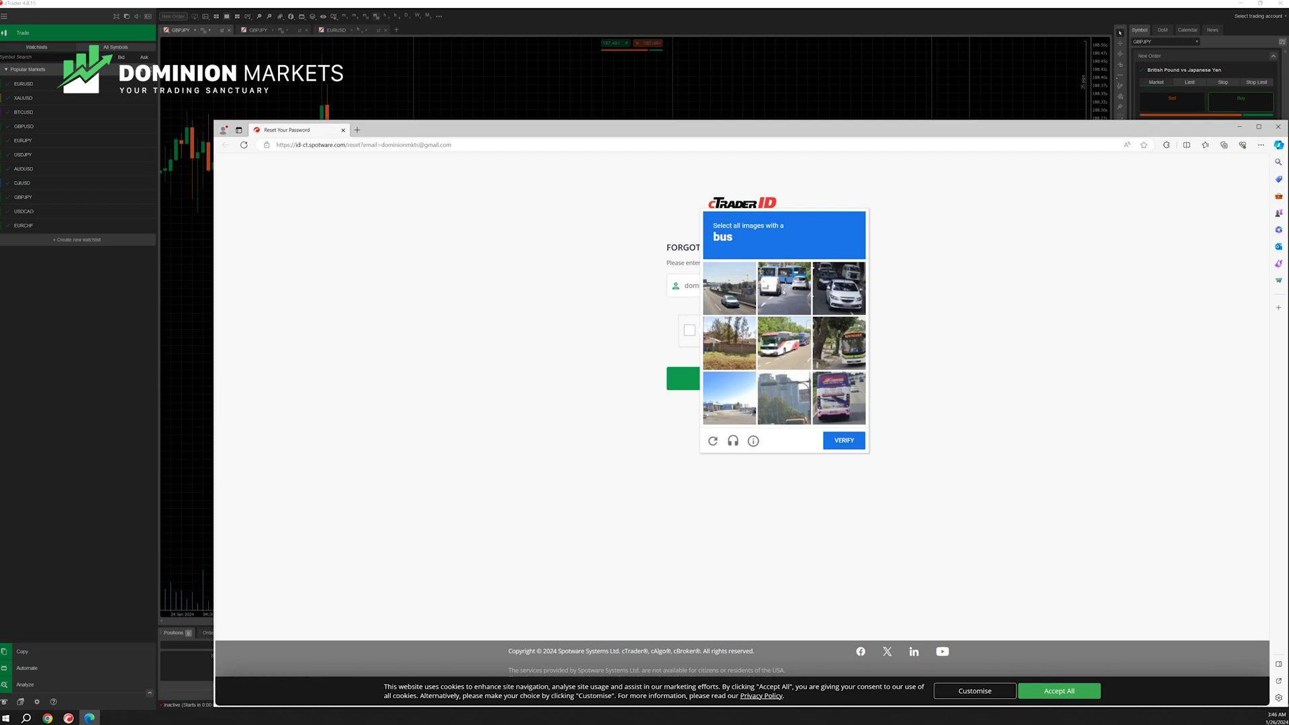
{"action": "left_click", "coordinate": [783, 289]}
{"action": "left_click", "coordinate": [784, 343]}
{"action": "left_click", "coordinate": [839, 343]}
{"action": "left_click", "coordinate": [839, 397]}
{"action": "left_click", "coordinate": [836, 440]}
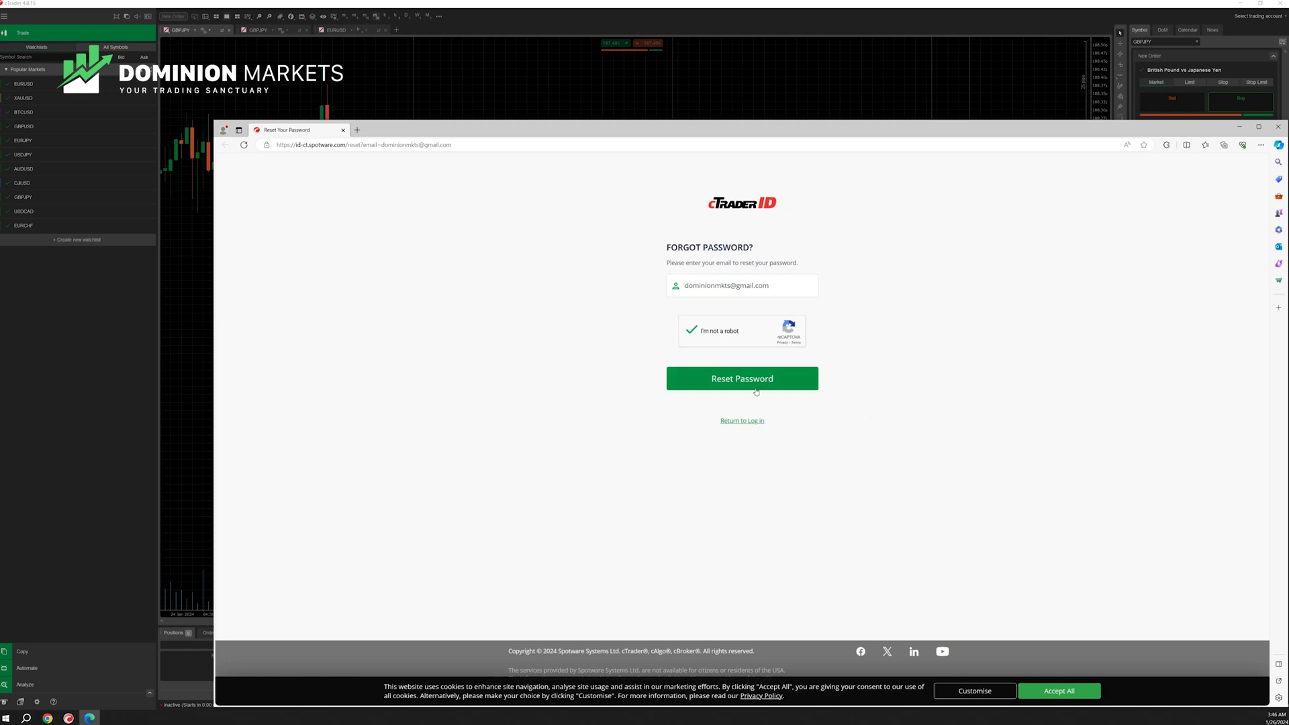
{"action": "left_click", "coordinate": [756, 383]}
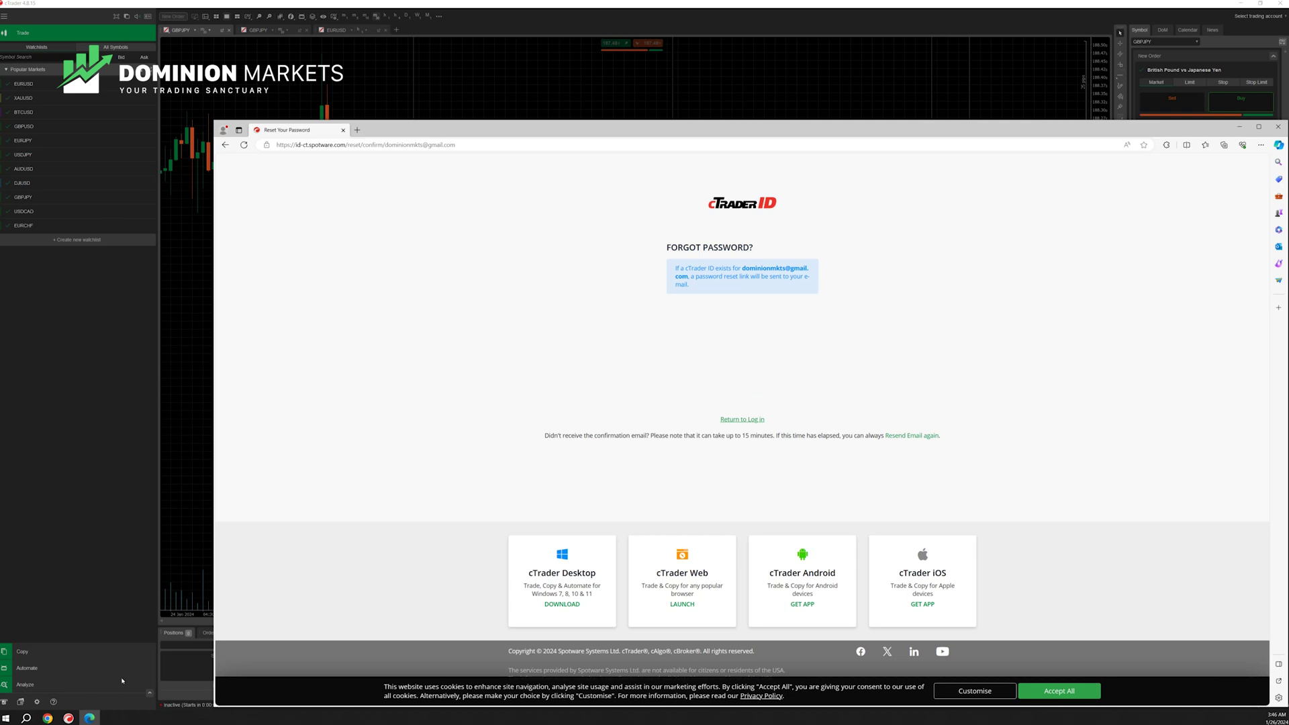
{"action": "left_click", "coordinate": [1277, 126]}
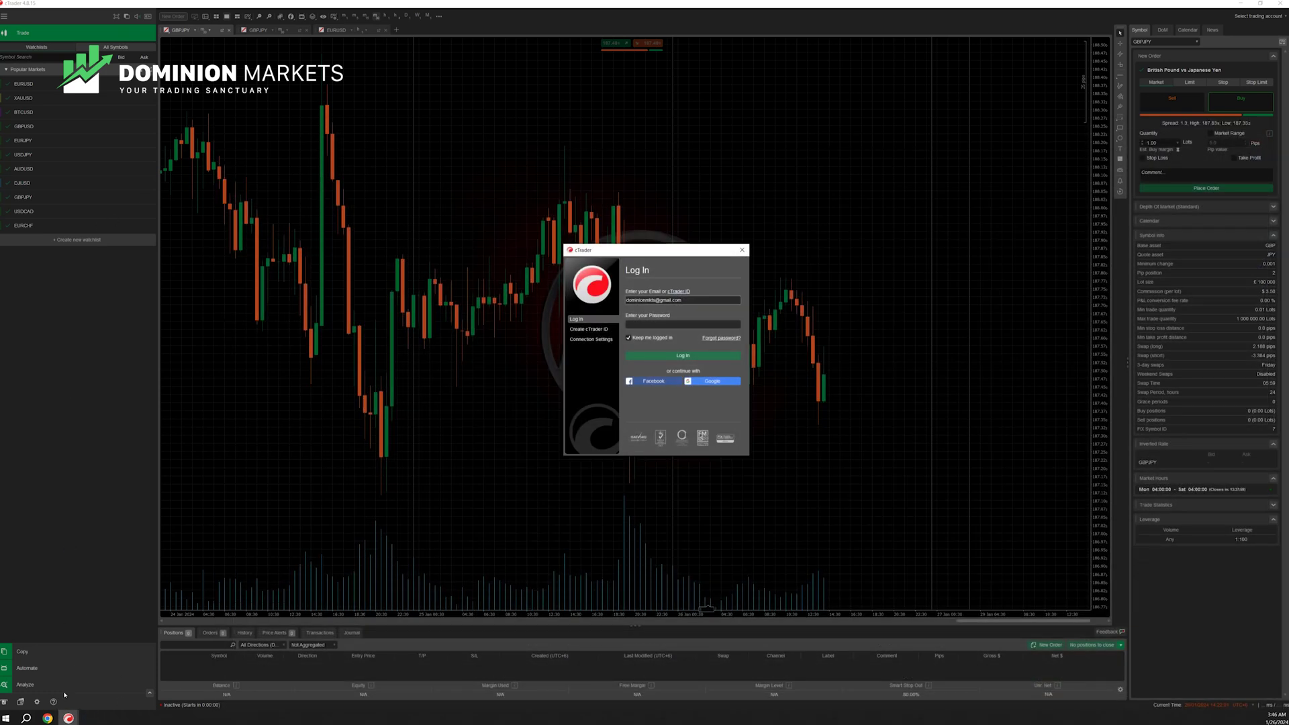
Return to the Gmail inbox and follow the reset link in the "Request to Set cTrader ID Password" message
{"action": "left_click", "coordinate": [134, 678]}
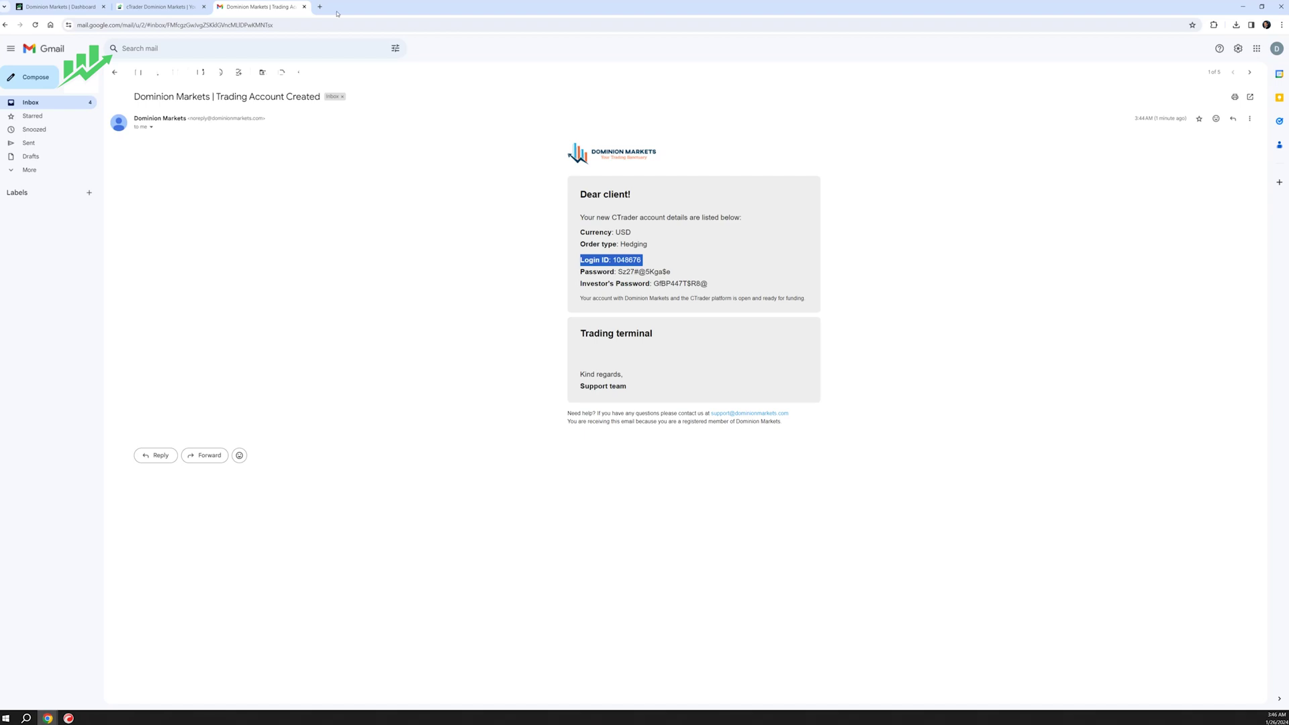
{"action": "left_click", "coordinate": [67, 108]}
{"action": "left_click", "coordinate": [342, 185]}
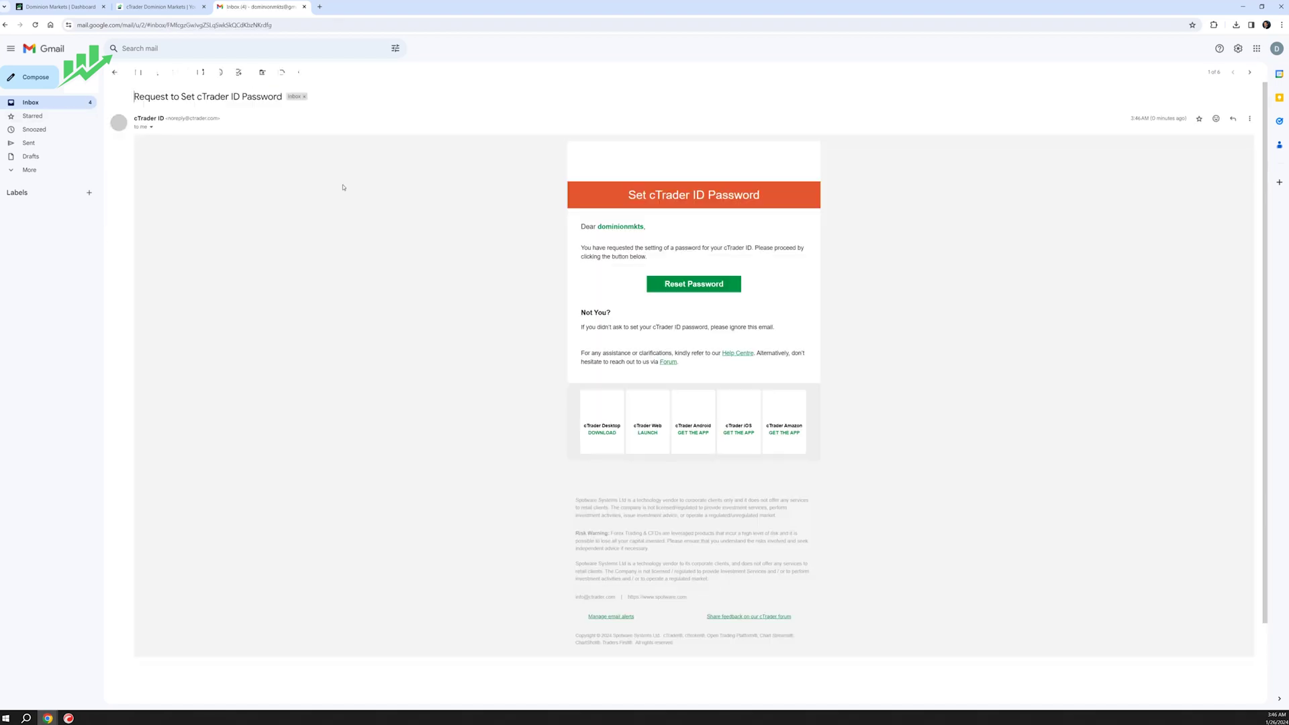
{"action": "left_click", "coordinate": [706, 359]}
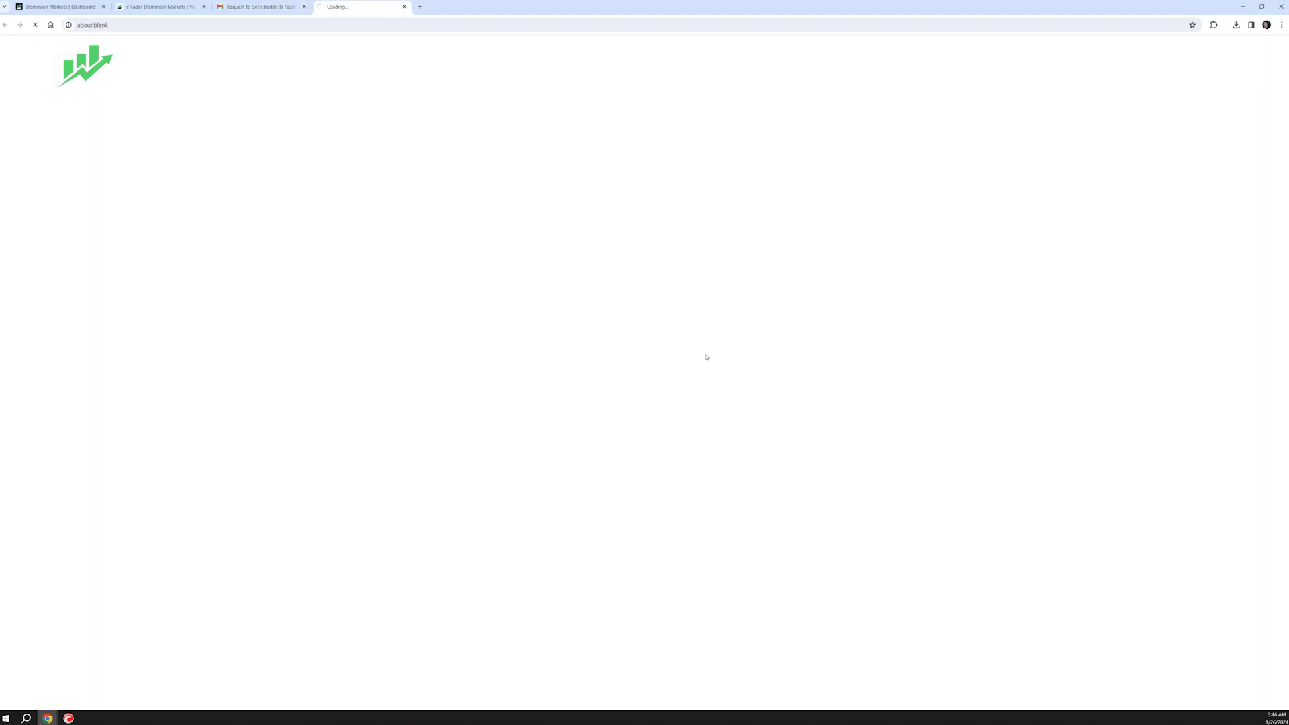
Enter and repeat the new cTrader ID password and submit the password reset
{"action": "left_click", "coordinate": [629, 194]}
{"action": "type", "text": "•••••••••"}
{"action": "key", "text": "Tab"}
{"action": "type", "text": "•••"}
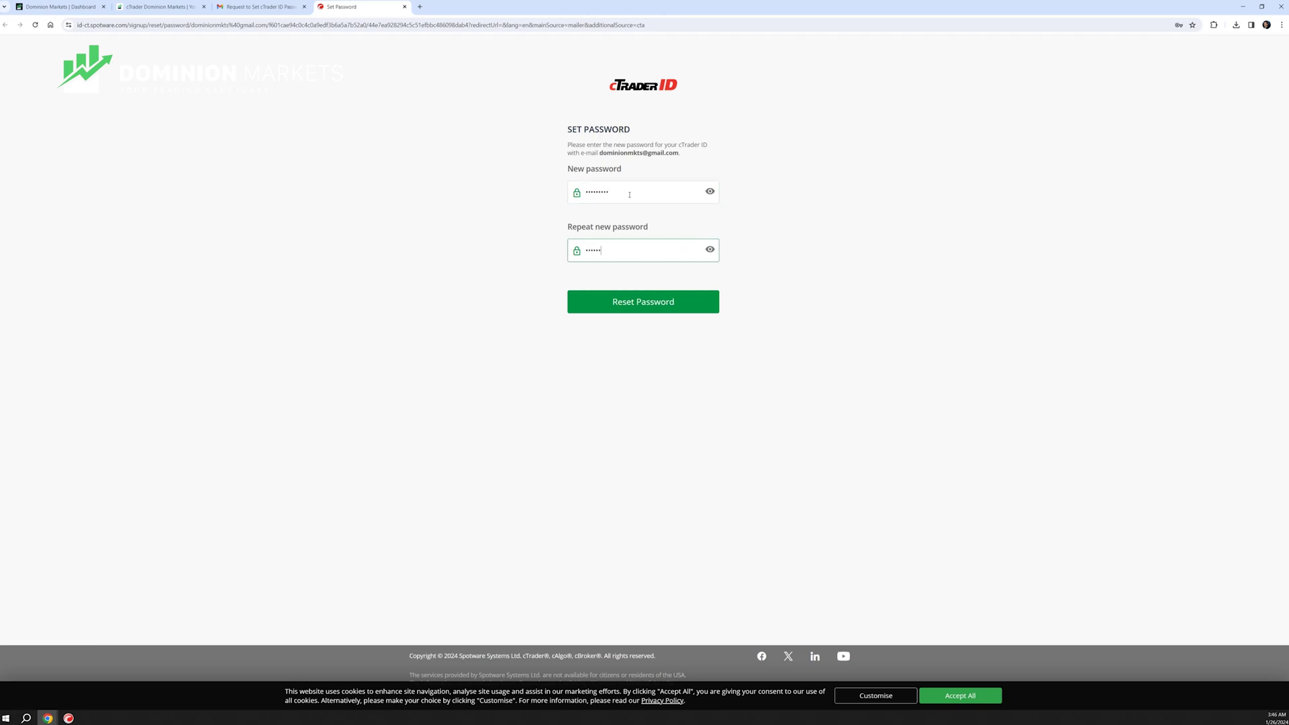
{"action": "key", "text": "Return"}
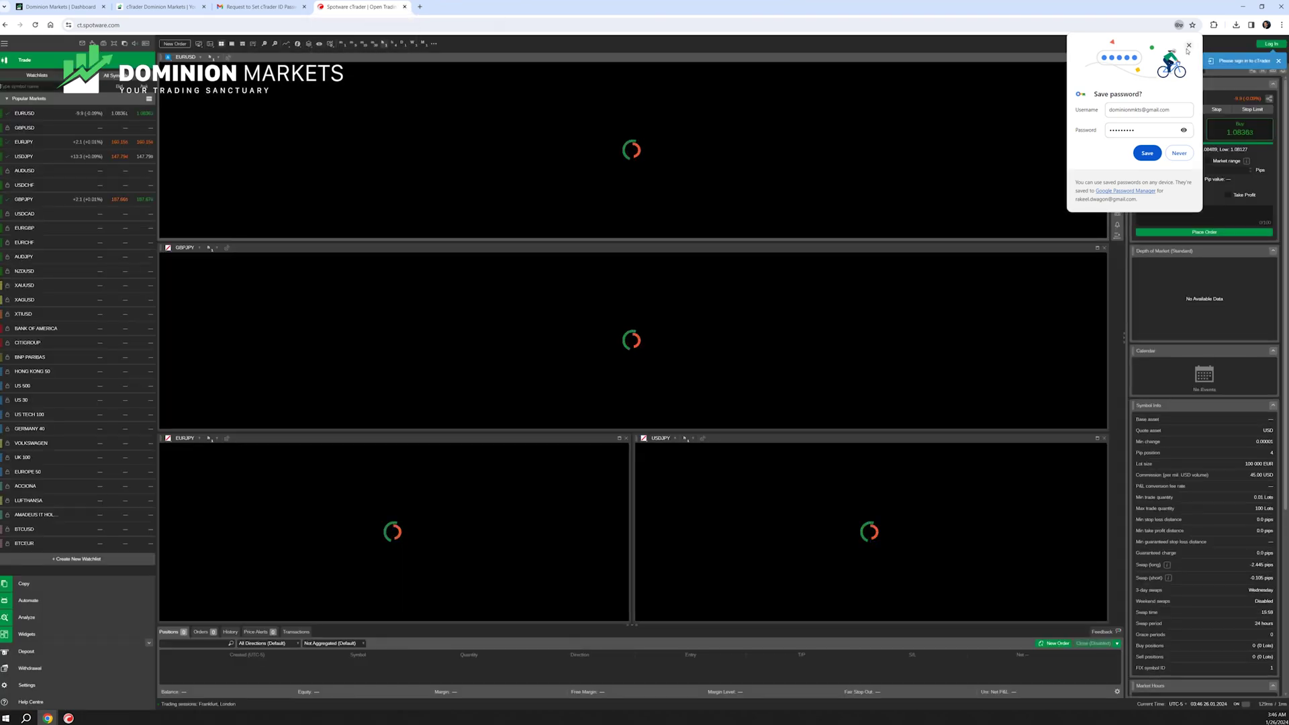
Dismiss the browser's offer to save the password and close the web version of cTrader
{"action": "left_click", "coordinate": [1189, 45]}
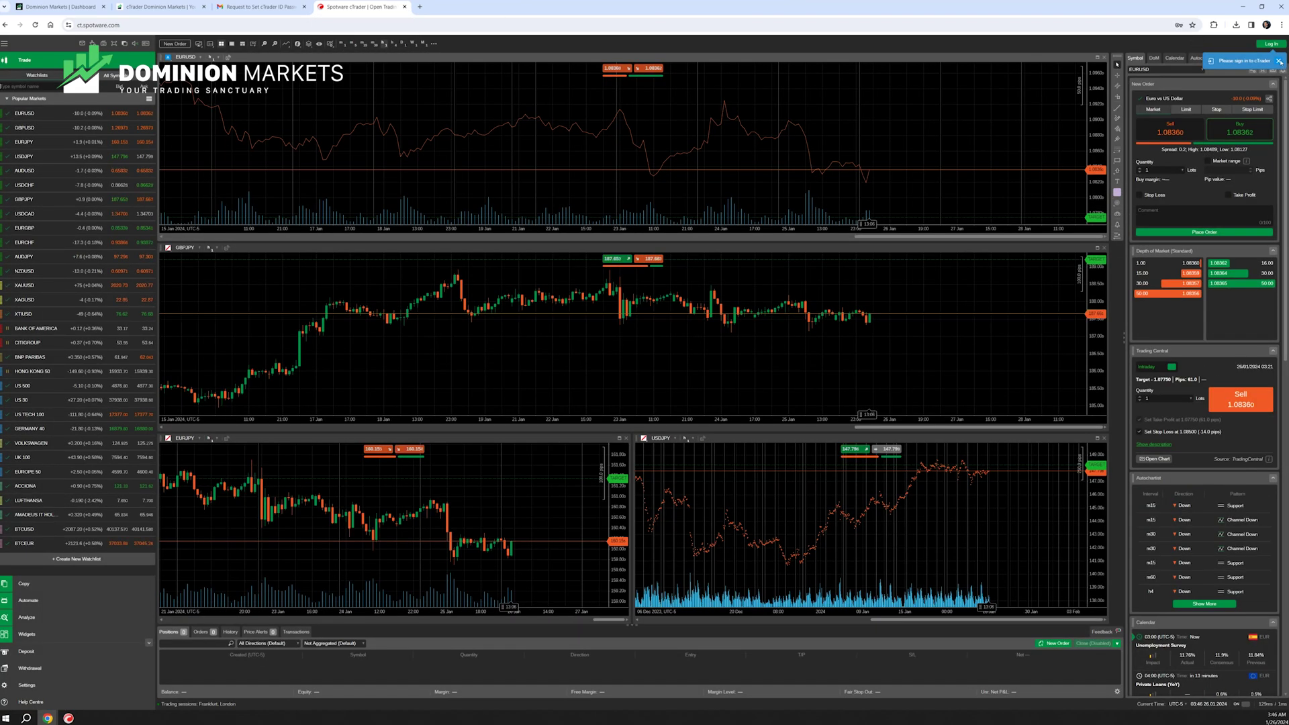
{"action": "left_click", "coordinate": [843, 366]}
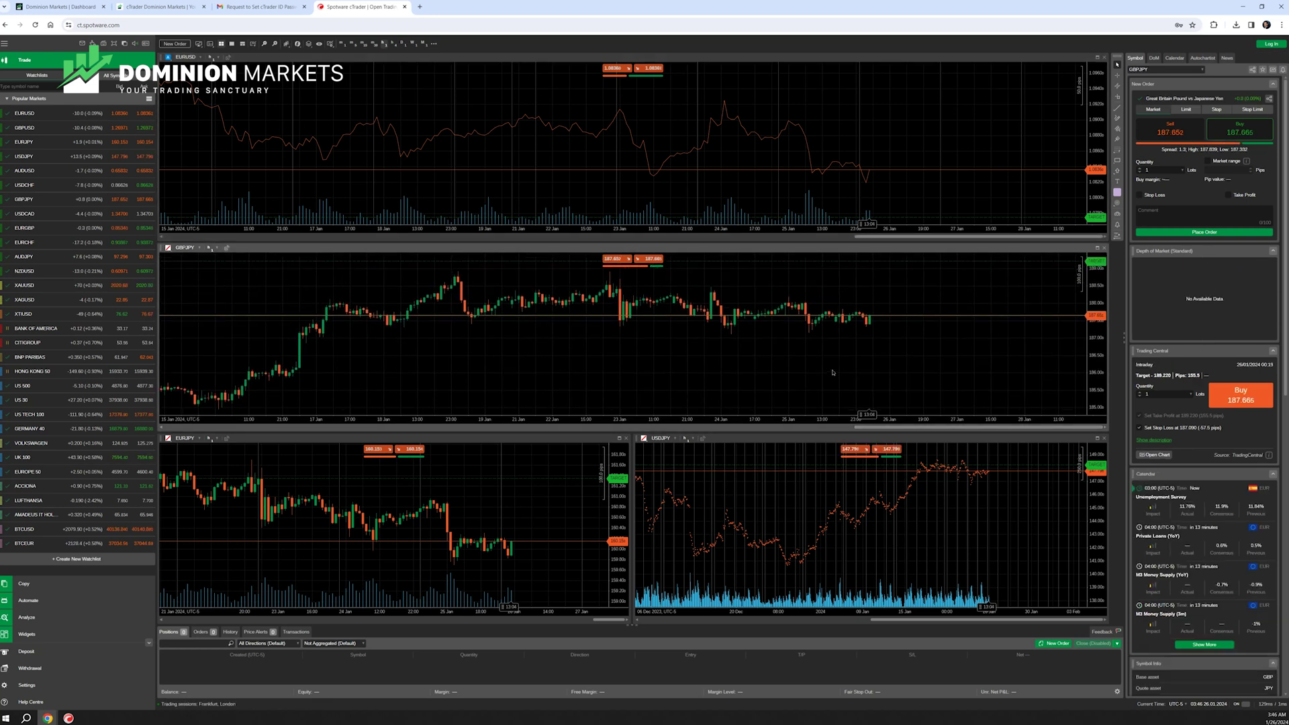
{"action": "left_click", "coordinate": [404, 7]}
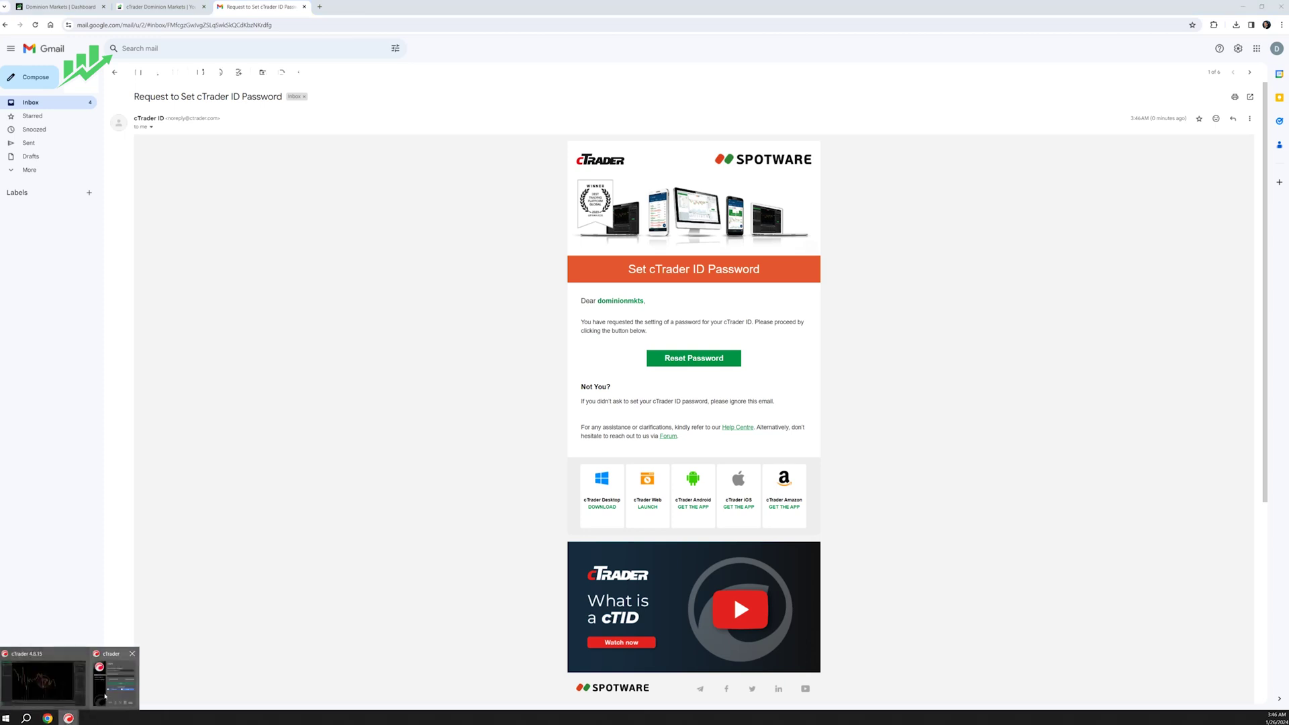
Switch to the cTrader desktop app, log in with the new account password and acknowledge the updated EULA
{"action": "left_click", "coordinate": [112, 679]}
{"action": "left_click", "coordinate": [654, 321]}
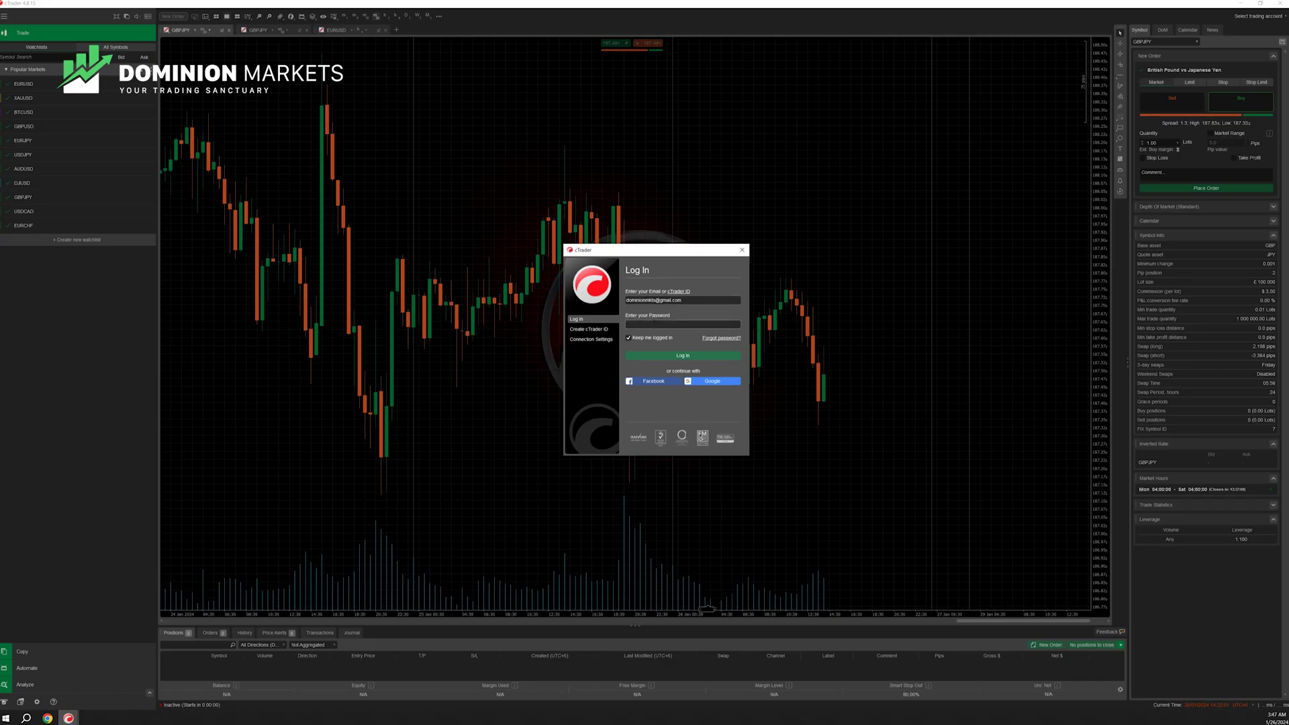
{"action": "type", "text": "aaaaaa"}
{"action": "key", "text": "Return"}
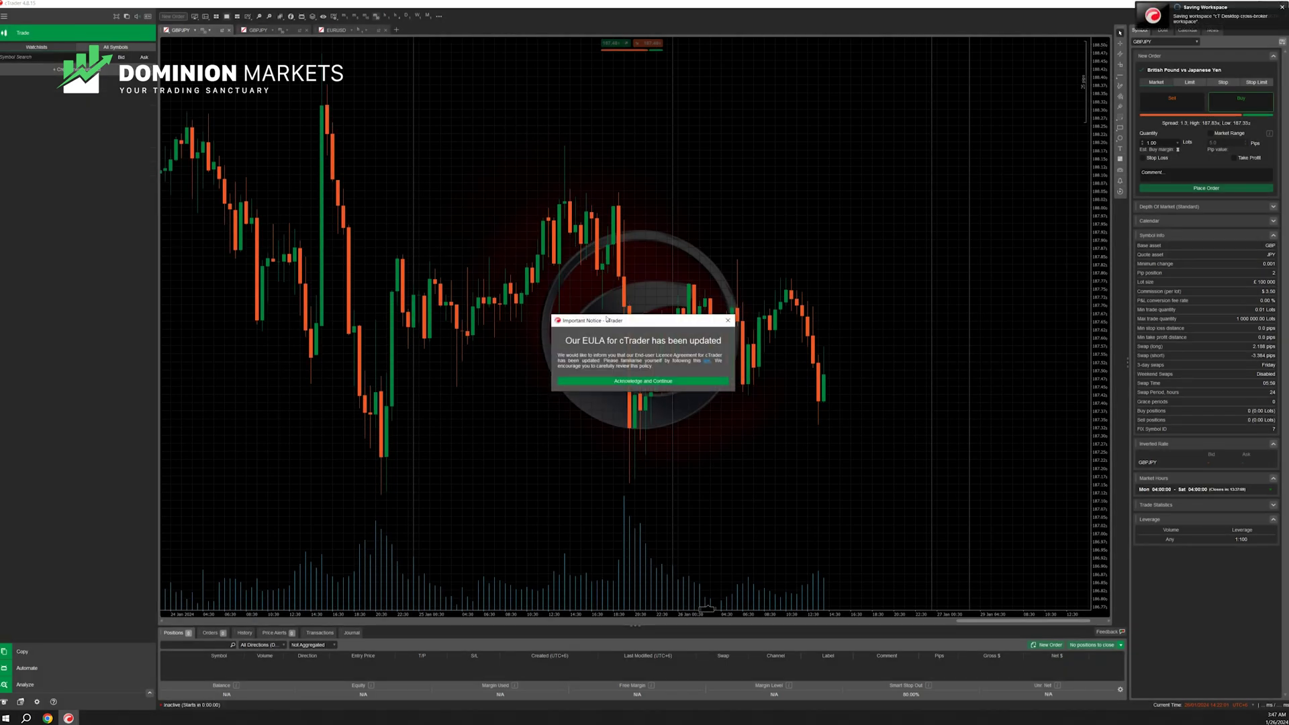
{"action": "left_click", "coordinate": [635, 381]}
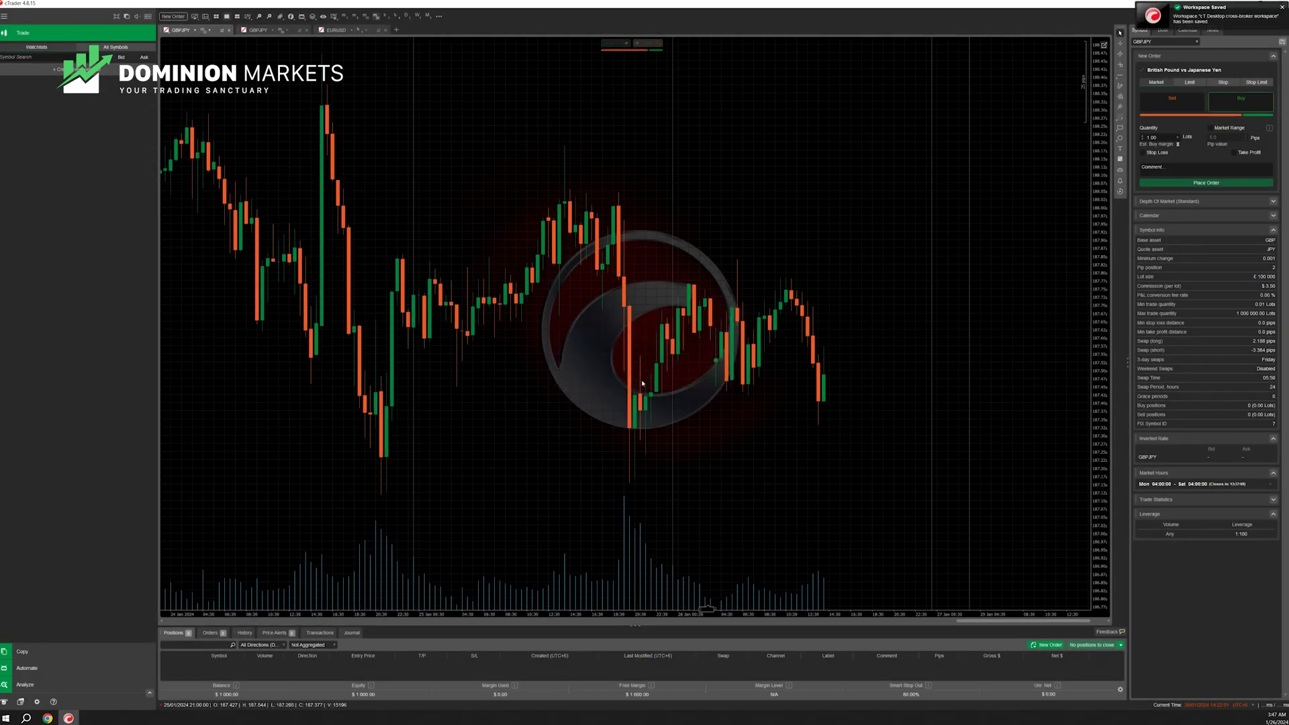
Dismiss the saved-workspace notification and make the GBPJPY chart's grid colour fully transparent
{"action": "left_click", "coordinate": [1283, 8]}
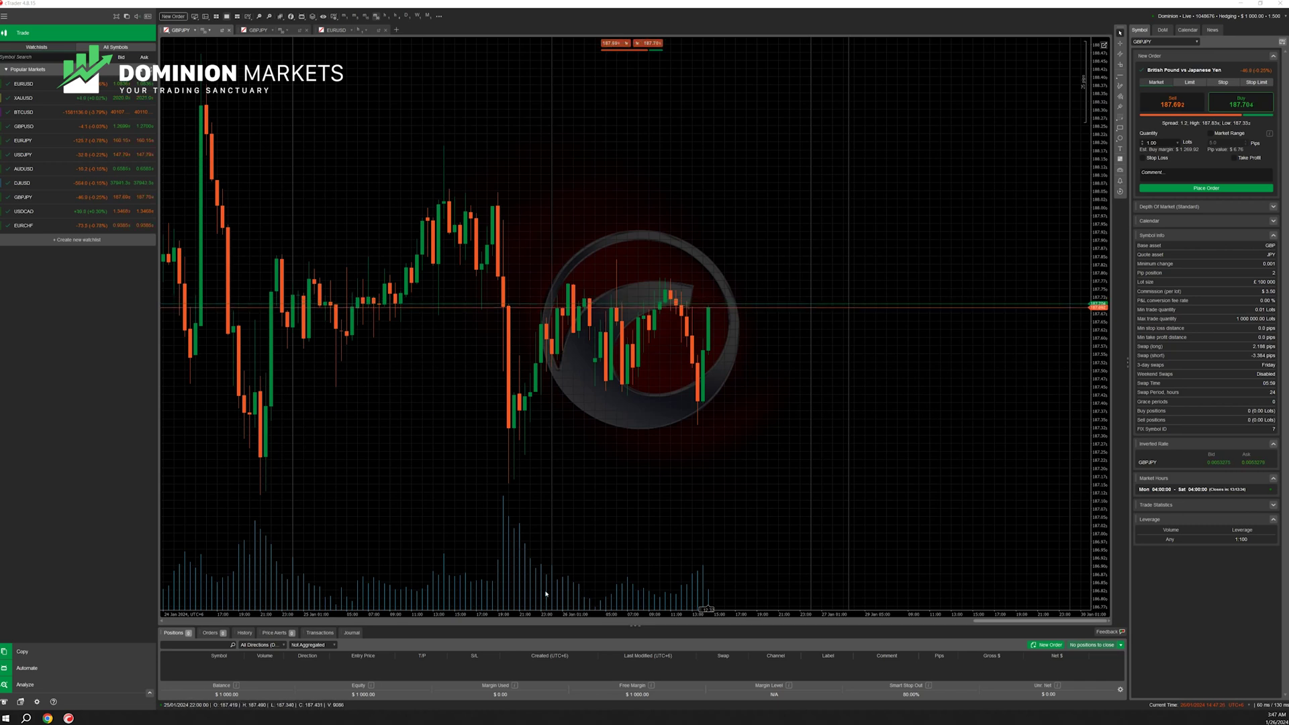
{"action": "right_click", "coordinate": [777, 149]}
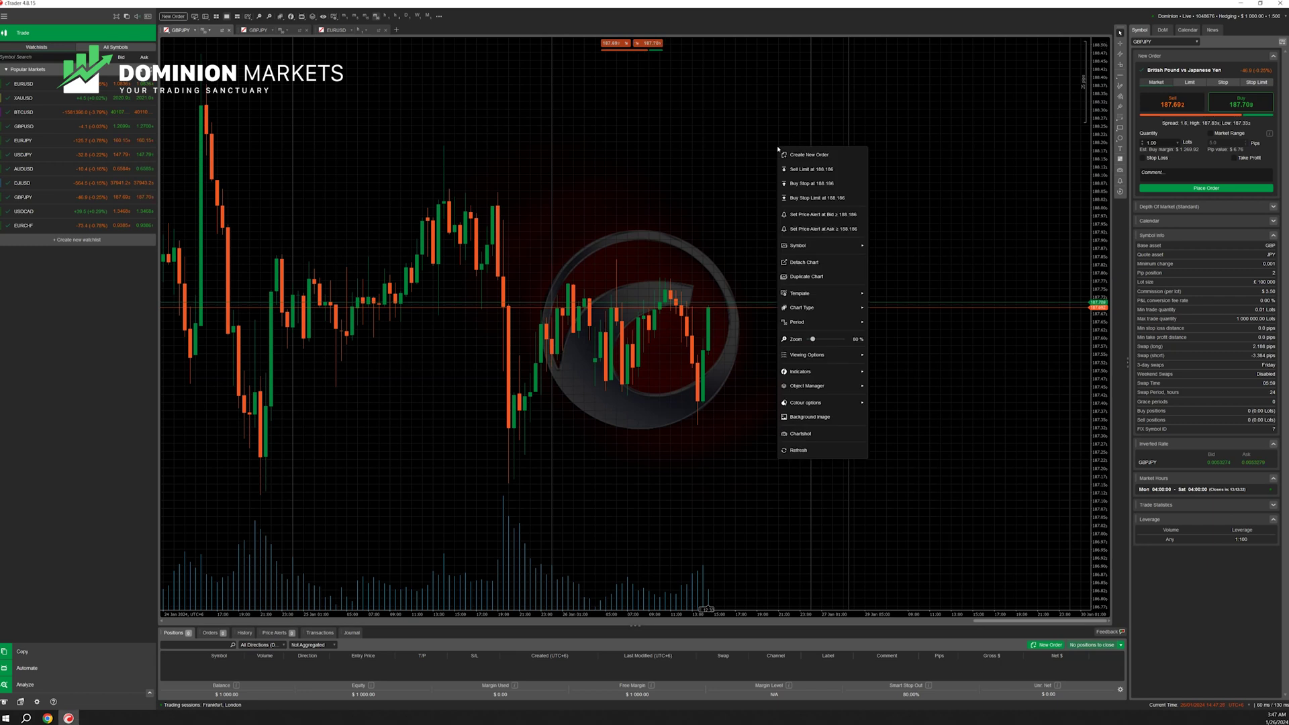
{"action": "mouse_move", "coordinate": [817, 404]}
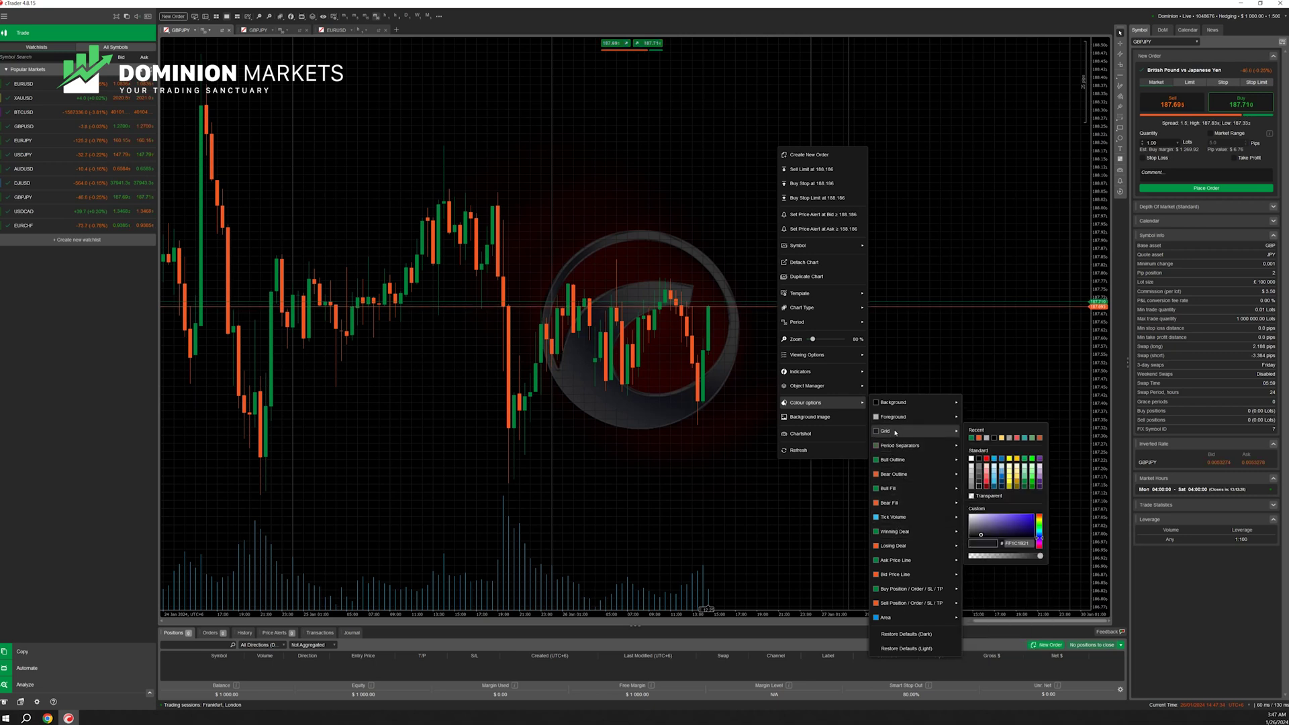
{"action": "mouse_move", "coordinate": [896, 433]}
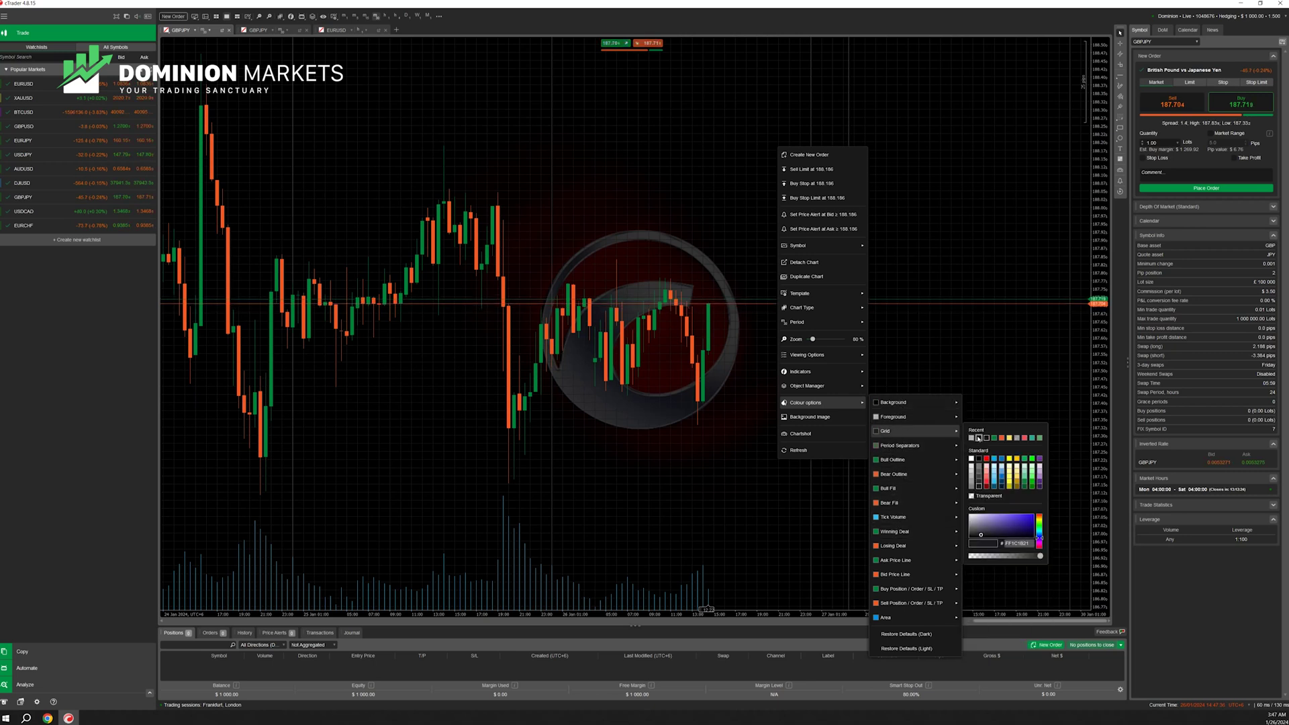
{"action": "left_click", "coordinate": [1005, 556]}
{"action": "left_click", "coordinate": [970, 557]}
{"action": "mouse_move", "coordinate": [888, 433]}
Set the GBPJPY chart's background image to None, try saving it to the default template also, and acknowledge the error
{"action": "left_click", "coordinate": [813, 417]}
{"action": "left_click_drag", "start_coordinate": [606, 285], "coordinate": [930, 360]}
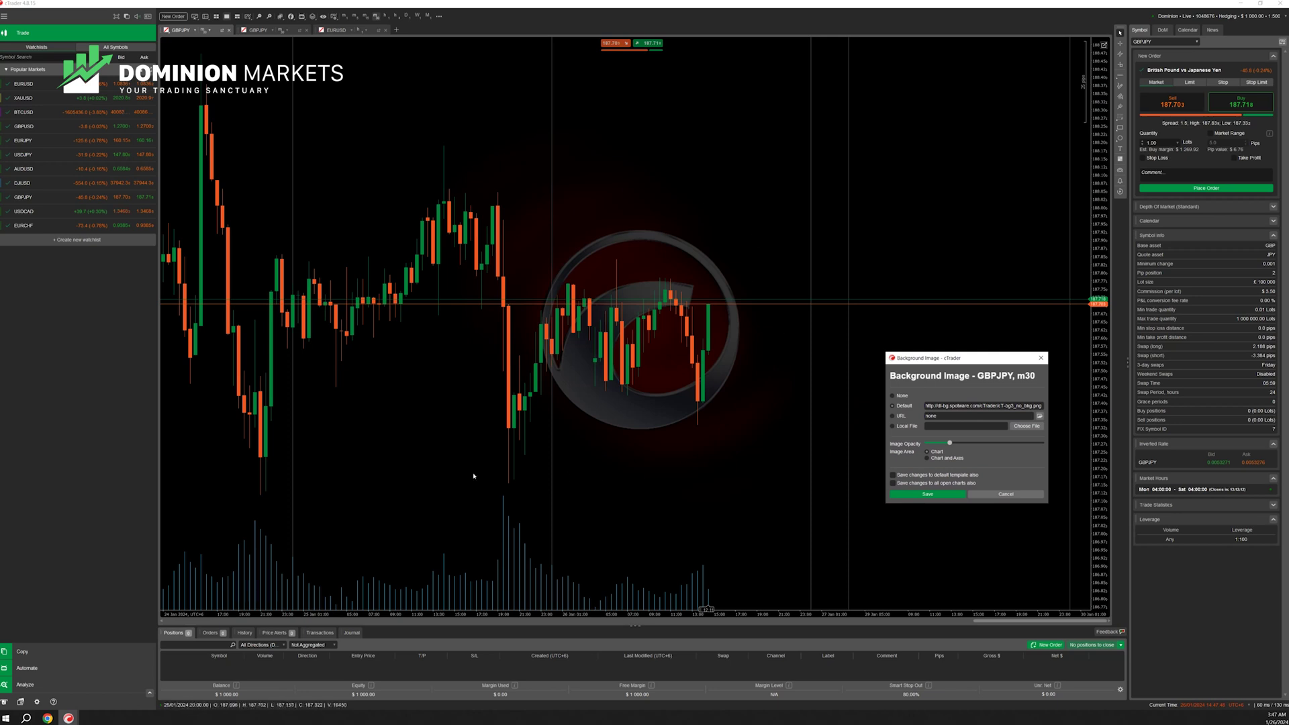
{"action": "left_click", "coordinate": [901, 427]}
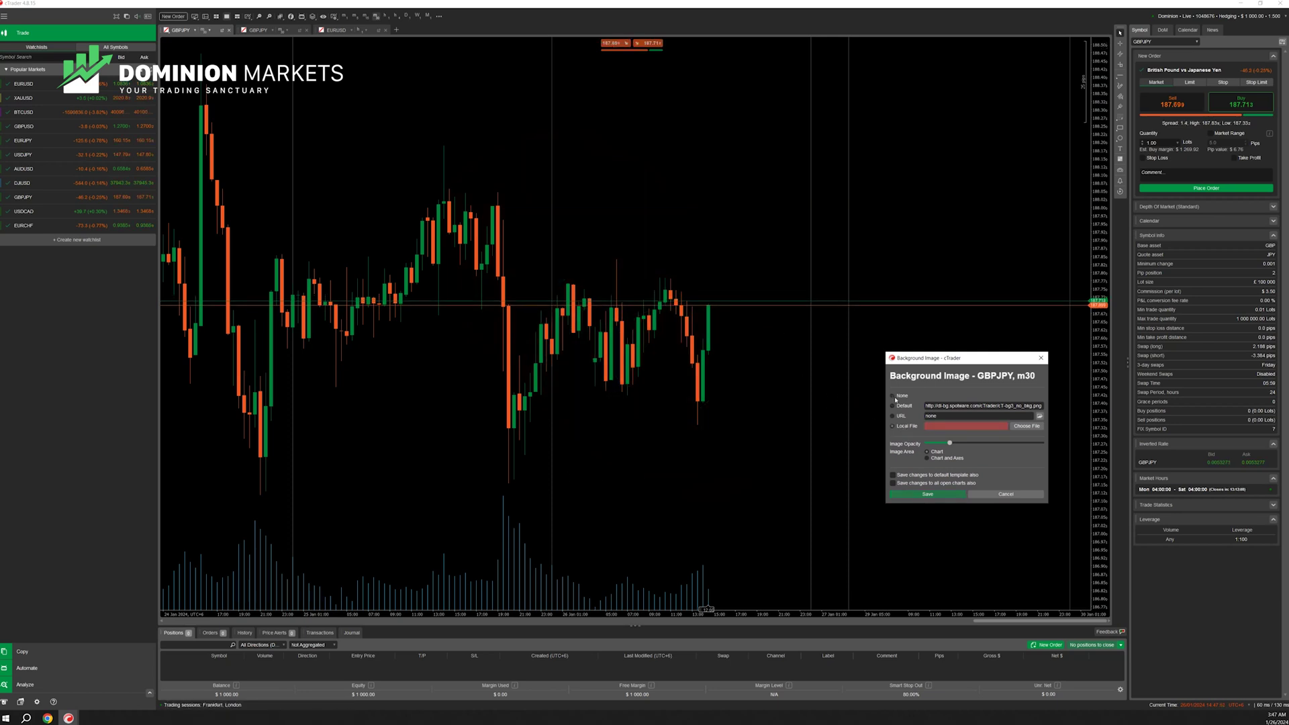
{"action": "left_click", "coordinate": [896, 396]}
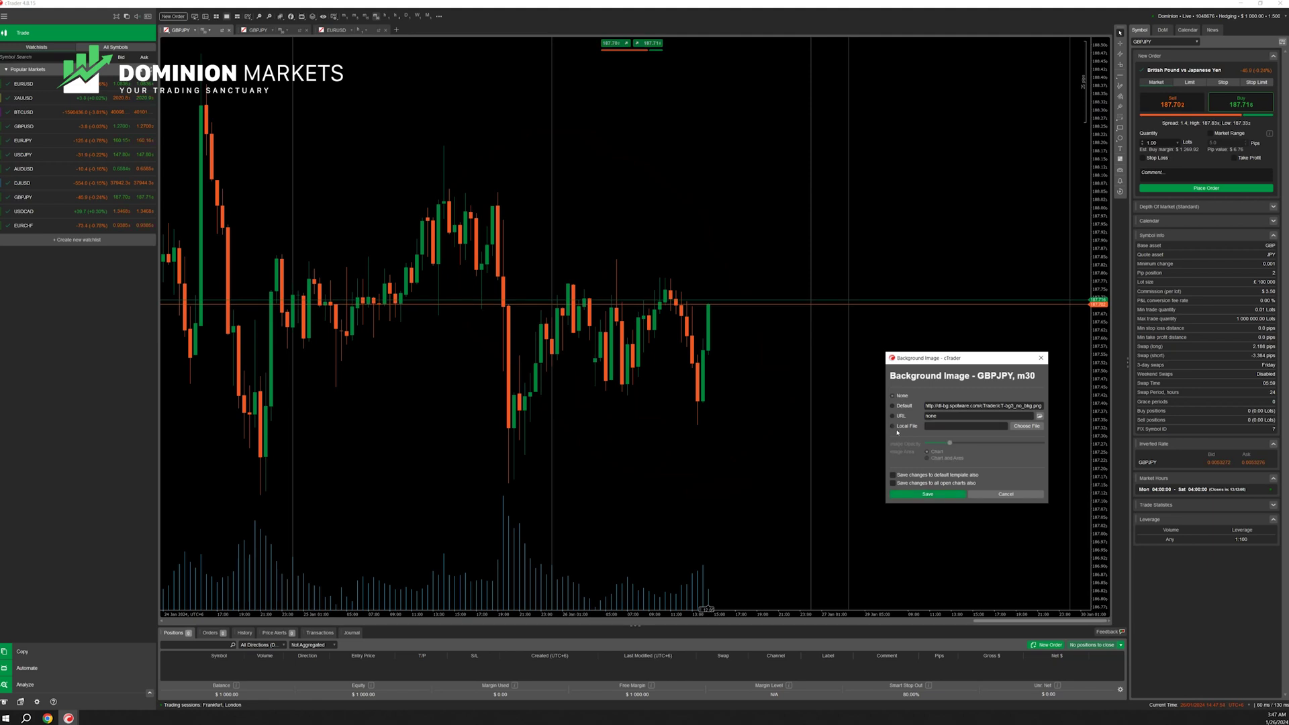
{"action": "left_click", "coordinate": [898, 408]}
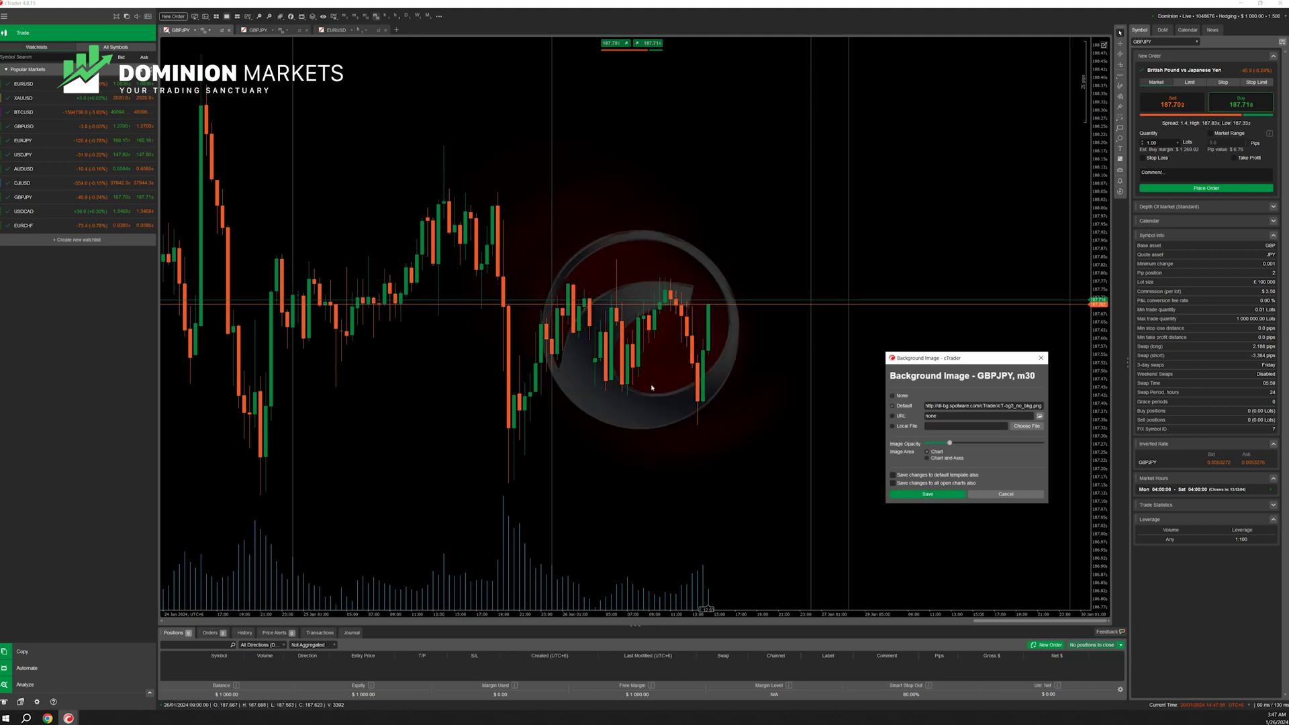
{"action": "left_click", "coordinate": [894, 396]}
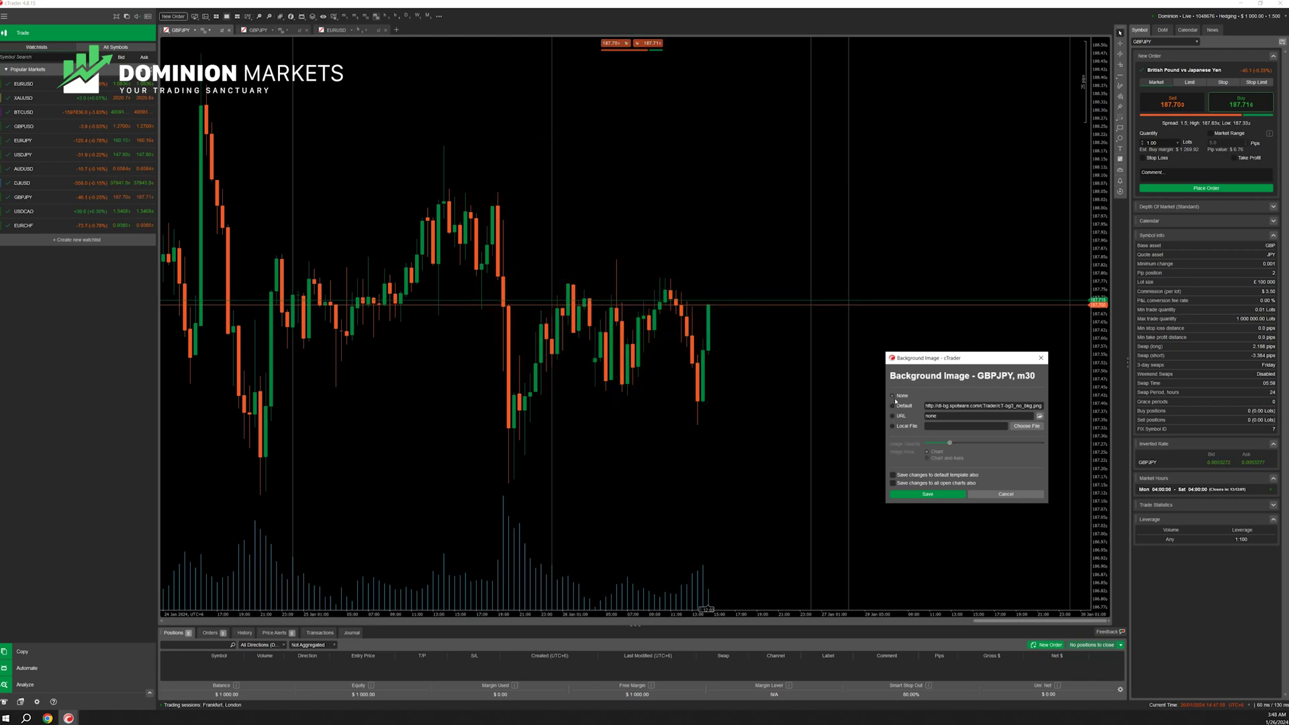
{"action": "left_click", "coordinate": [892, 475]}
{"action": "left_click", "coordinate": [926, 494]}
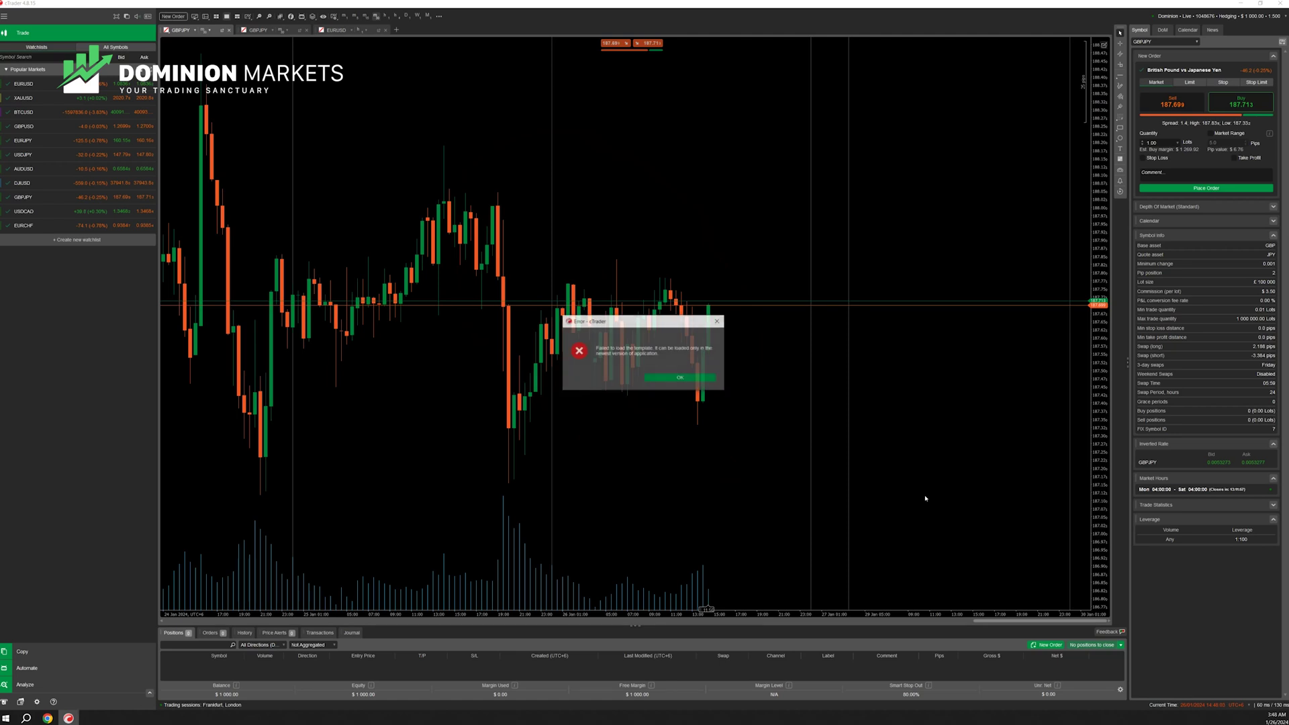
{"action": "left_click", "coordinate": [681, 378]}
Look through the chart's colour and period options and turn off Tick Volume in its viewing options
{"action": "scroll", "coordinate": [811, 368], "scroll_direction": "up", "scroll_amount": 3}
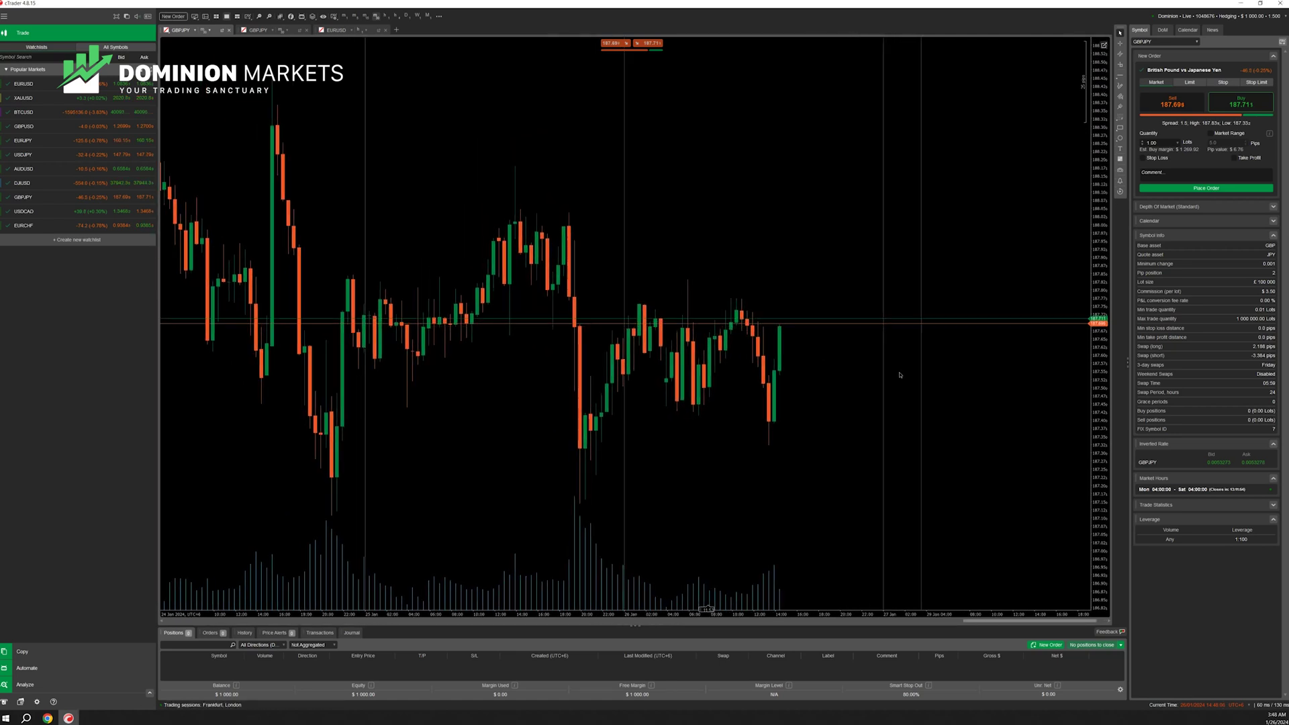
{"action": "right_click", "coordinate": [734, 173]}
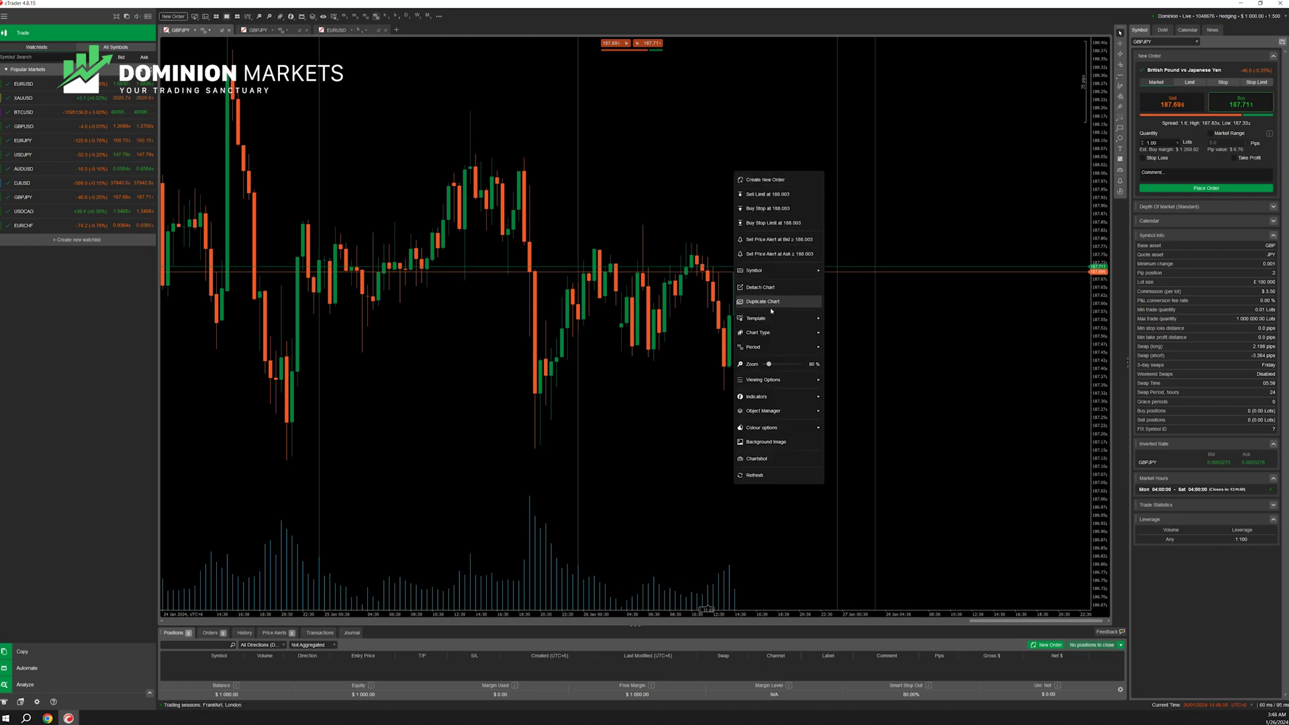
{"action": "mouse_move", "coordinate": [771, 397]}
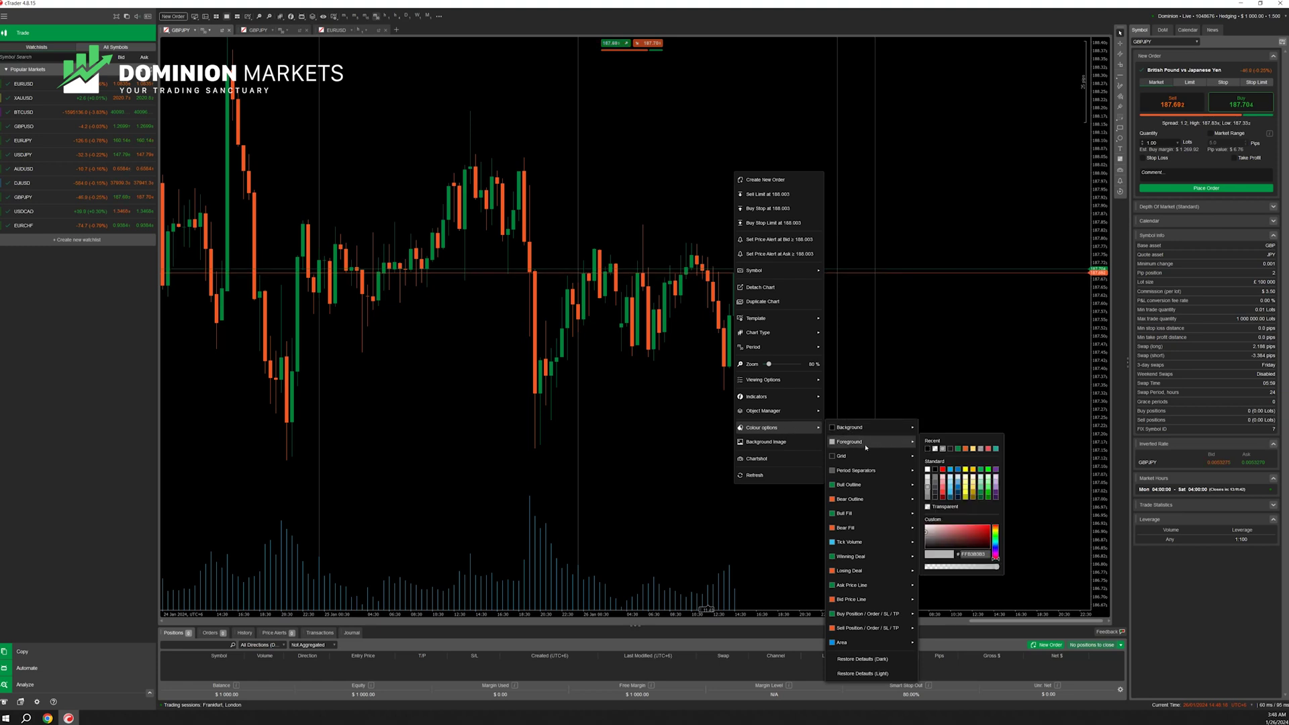
{"action": "mouse_move", "coordinate": [879, 547]}
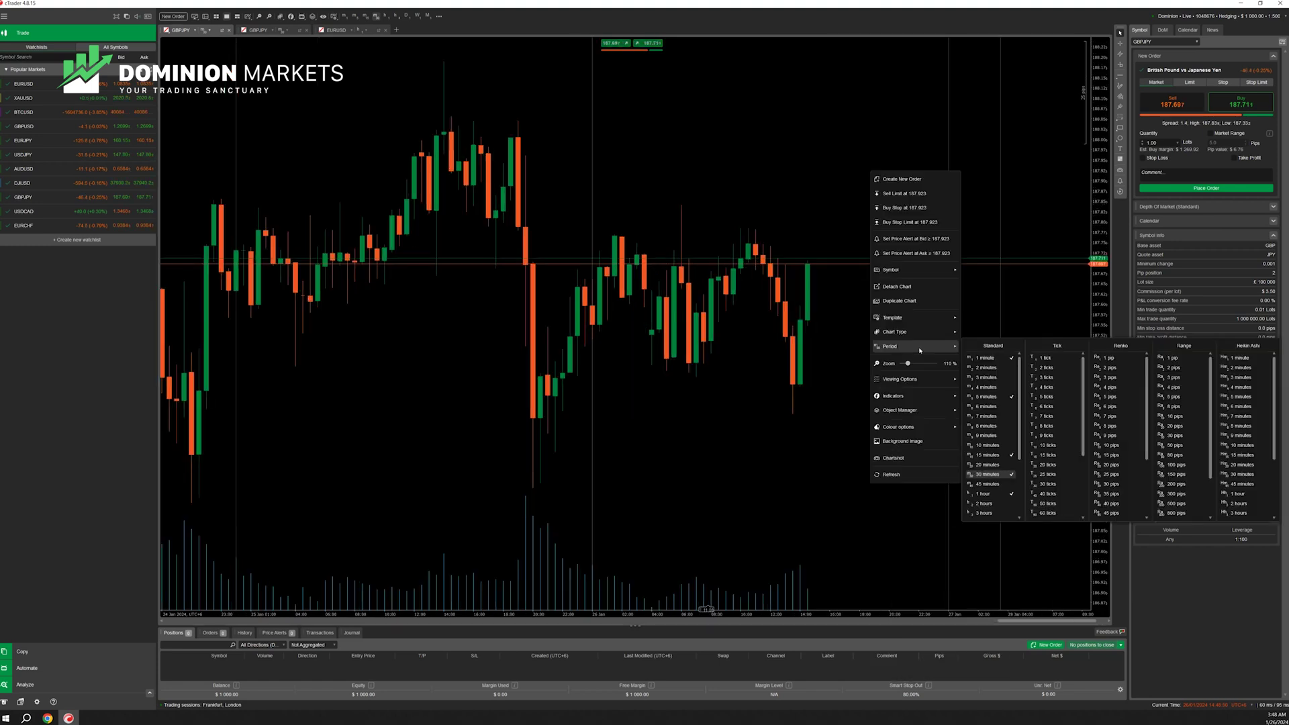
{"action": "mouse_move", "coordinate": [923, 378]}
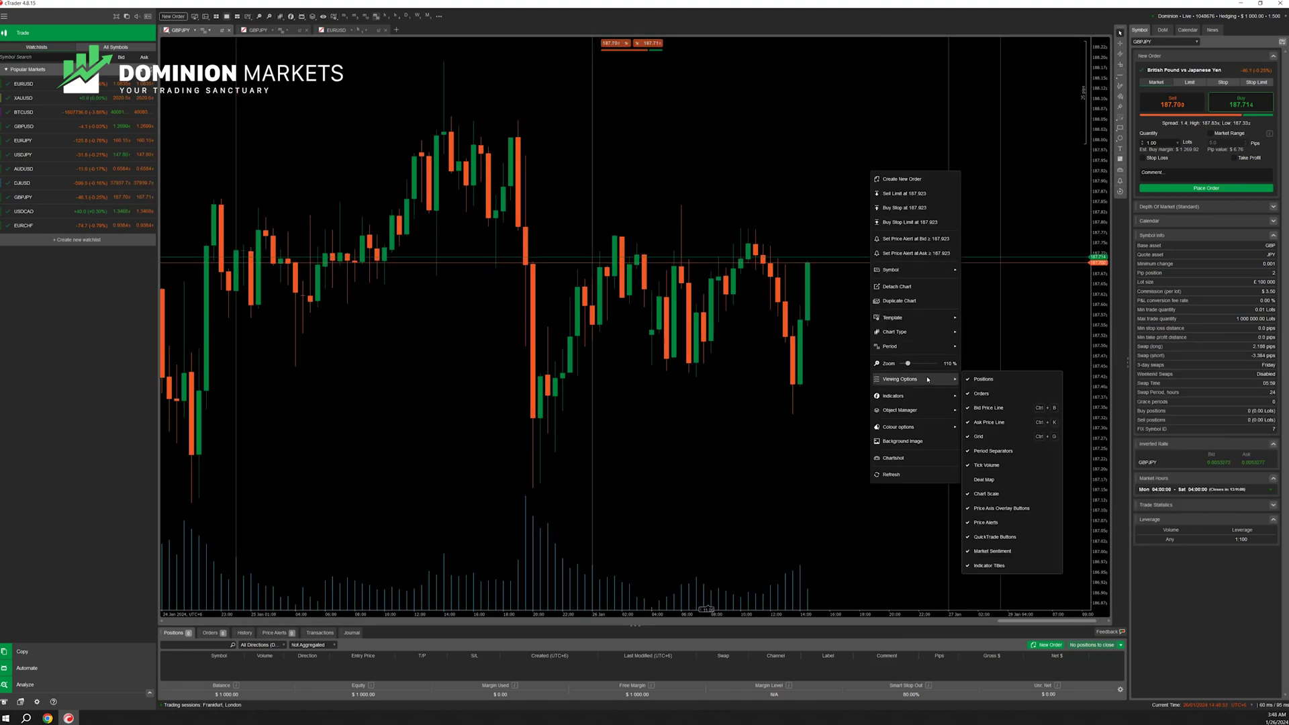
{"action": "left_click", "coordinate": [984, 470]}
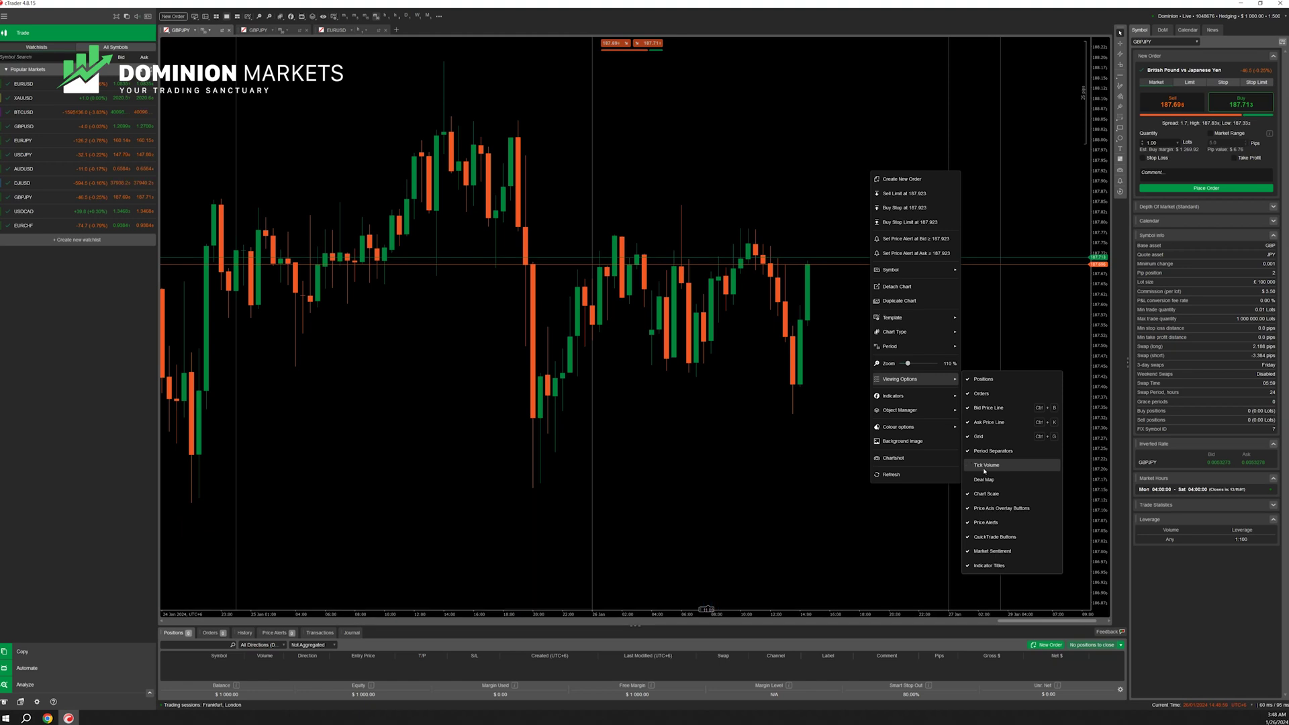
Compress the GBPJPY chart's vertical price scale and adjust its zoom
{"action": "scroll", "coordinate": [728, 443], "scroll_direction": "down", "scroll_amount": 3}
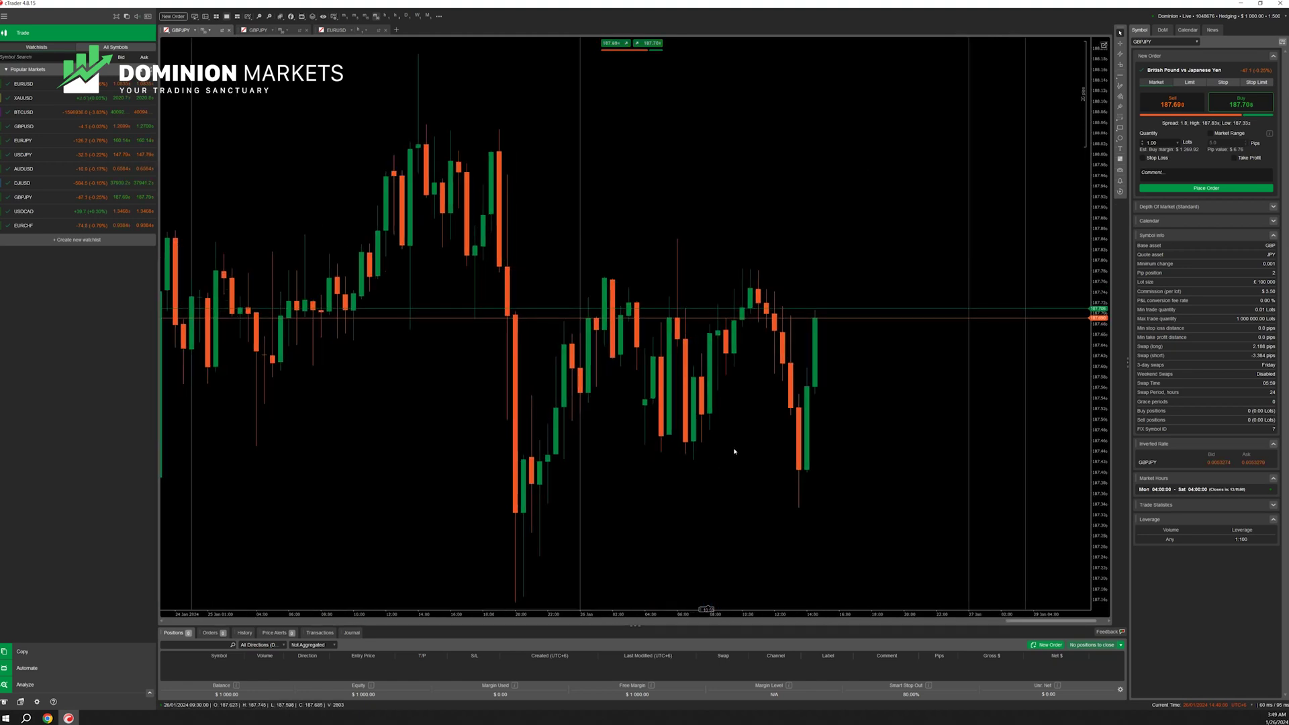
{"action": "left_click_drag", "start_coordinate": [1100, 302], "coordinate": [1099, 412]}
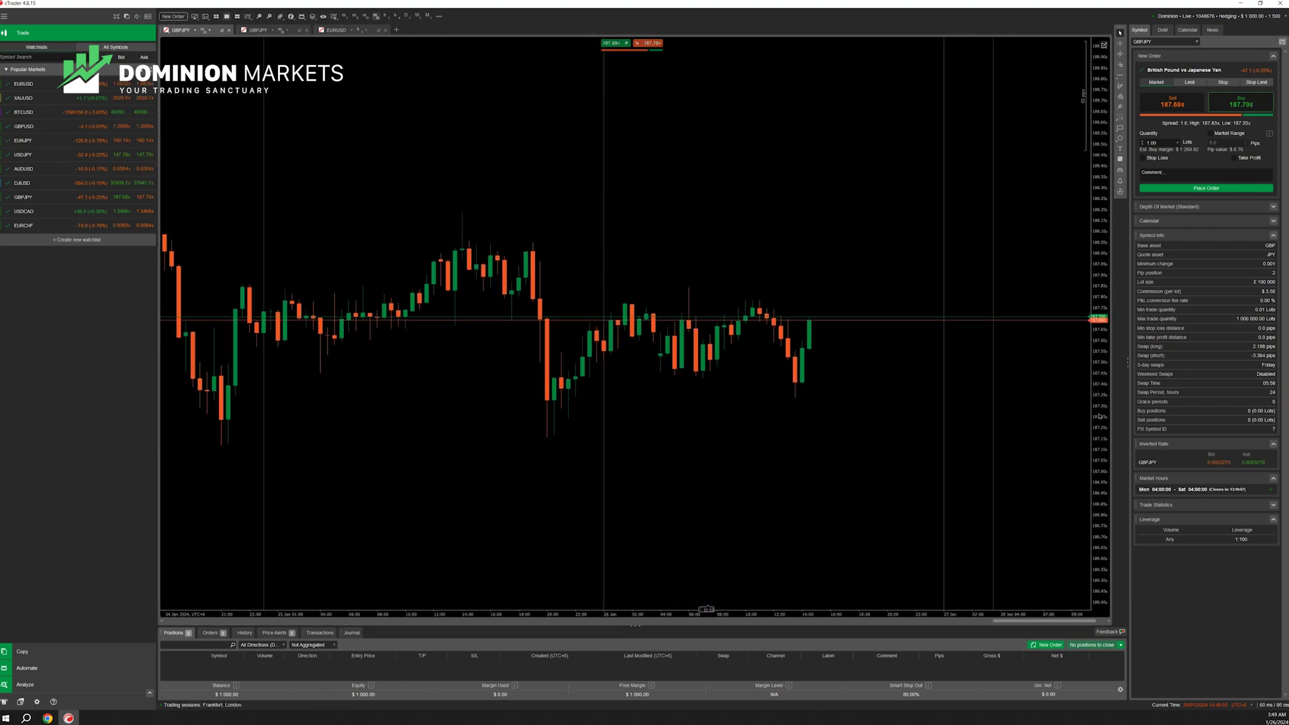
{"action": "scroll", "coordinate": [909, 411], "scroll_direction": "up", "scroll_amount": 3}
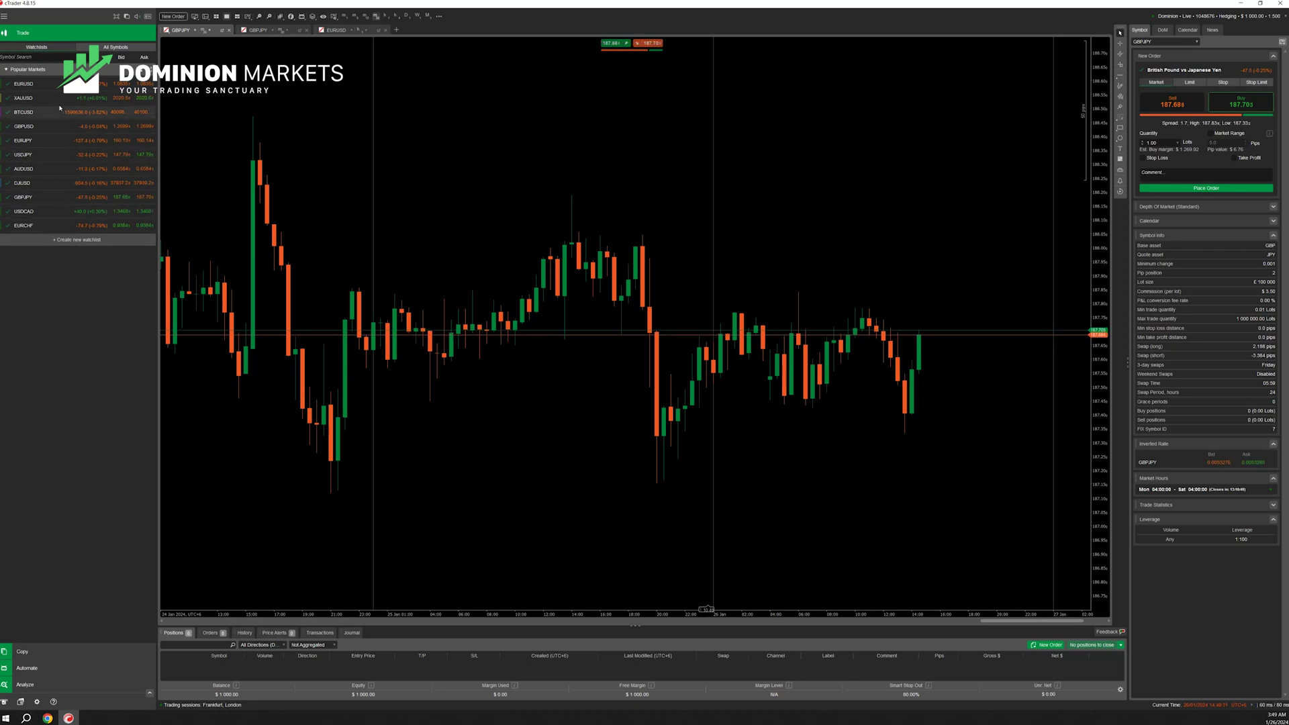
Create a new watchlist named "Dominion Watch" and expand it
{"action": "left_click", "coordinate": [76, 240]}
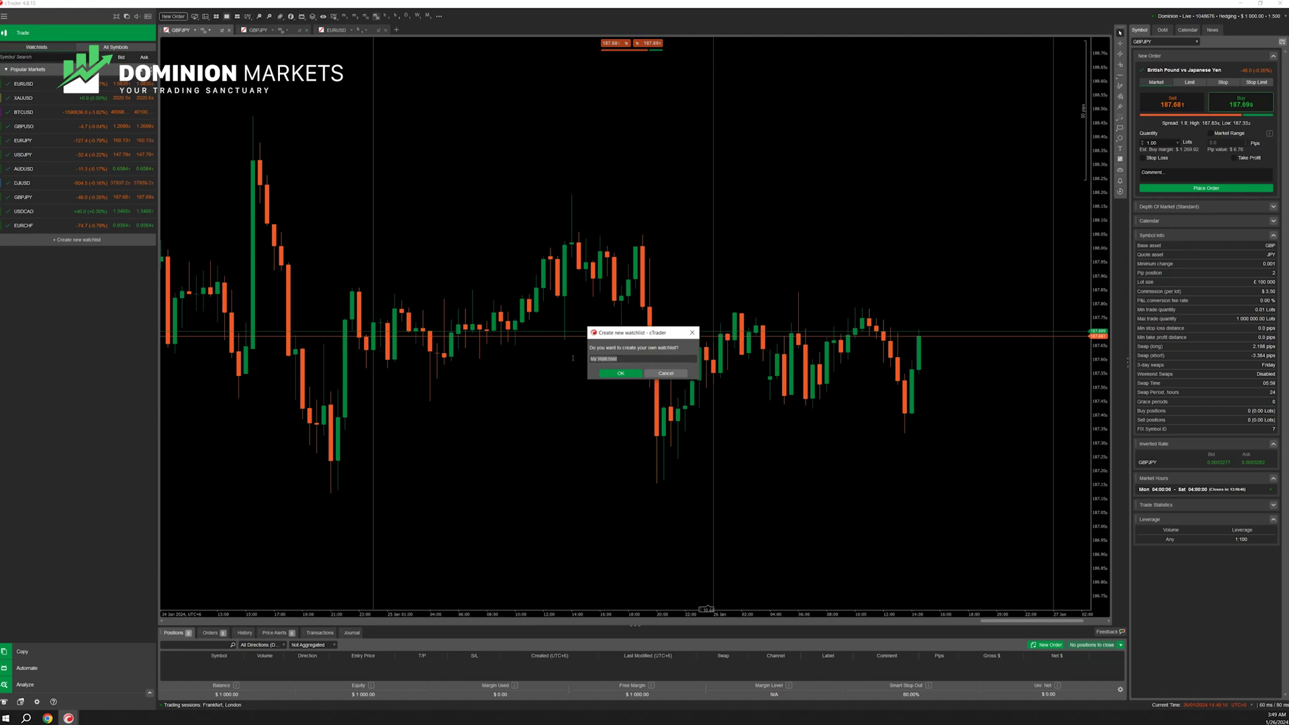
{"action": "type", "text": "Dominion Watch"}
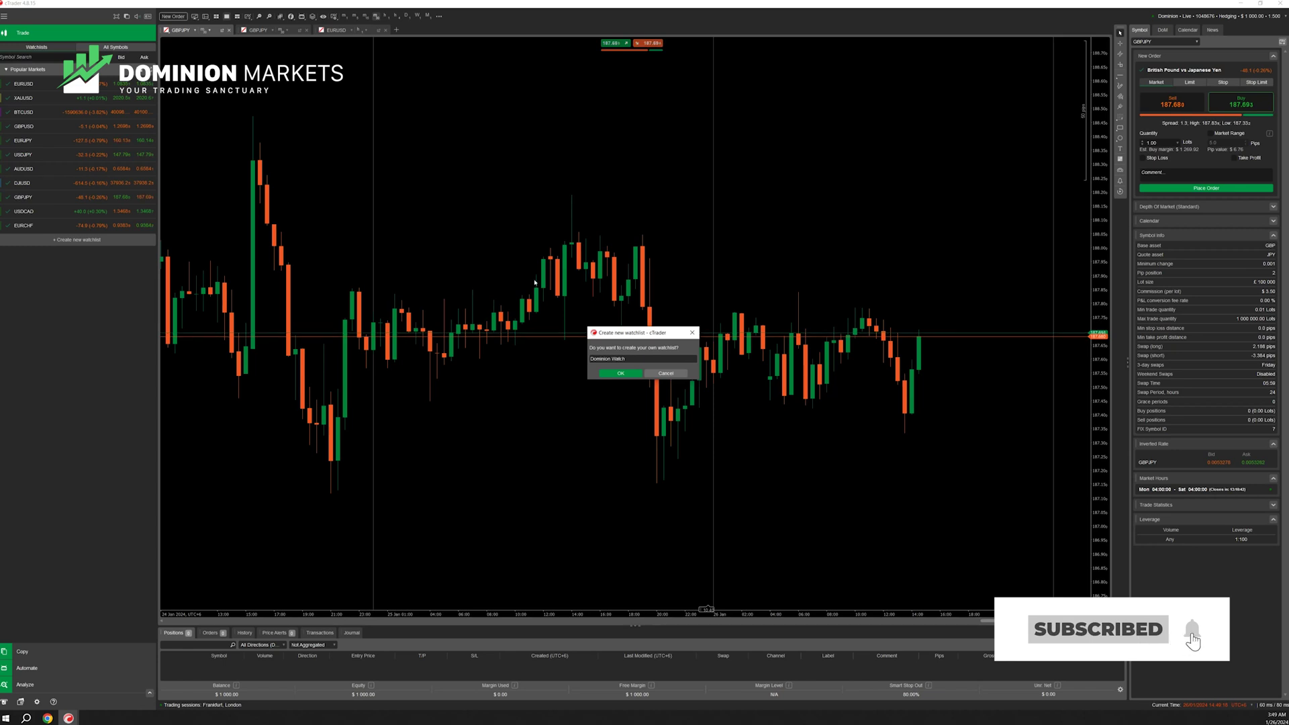
{"action": "left_click", "coordinate": [621, 373]}
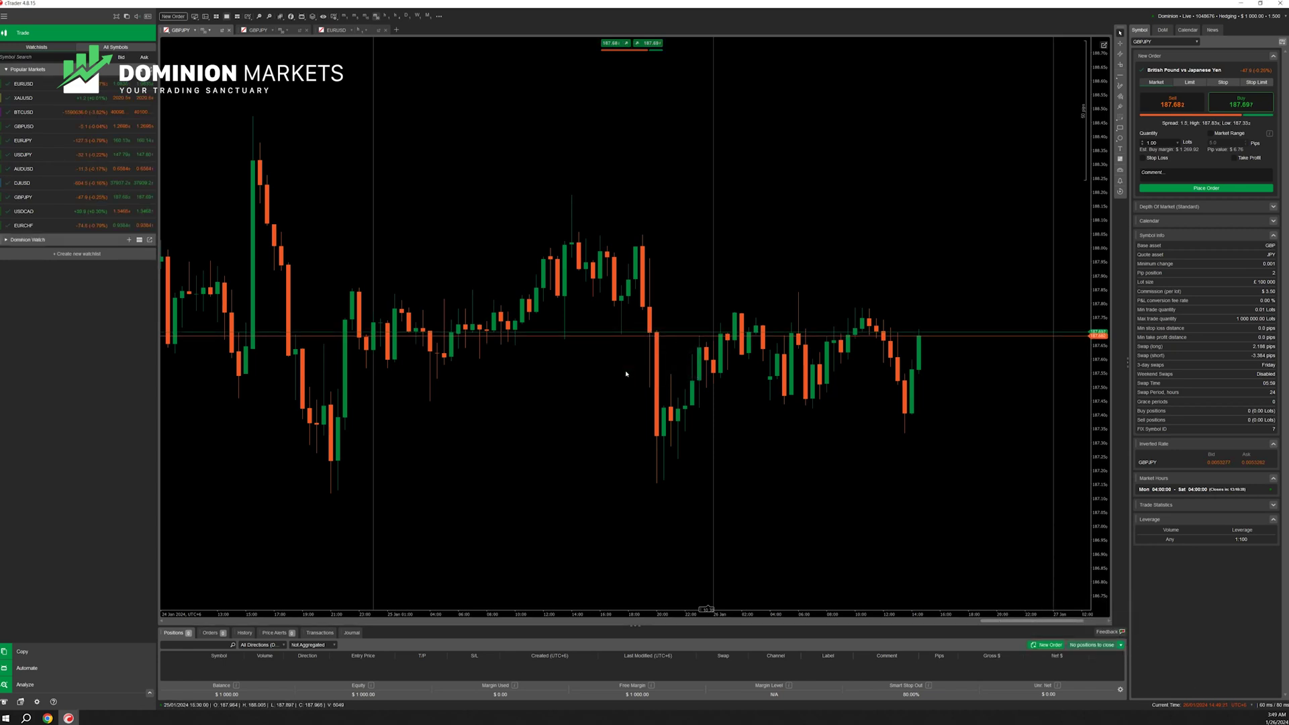
{"action": "left_click", "coordinate": [6, 240]}
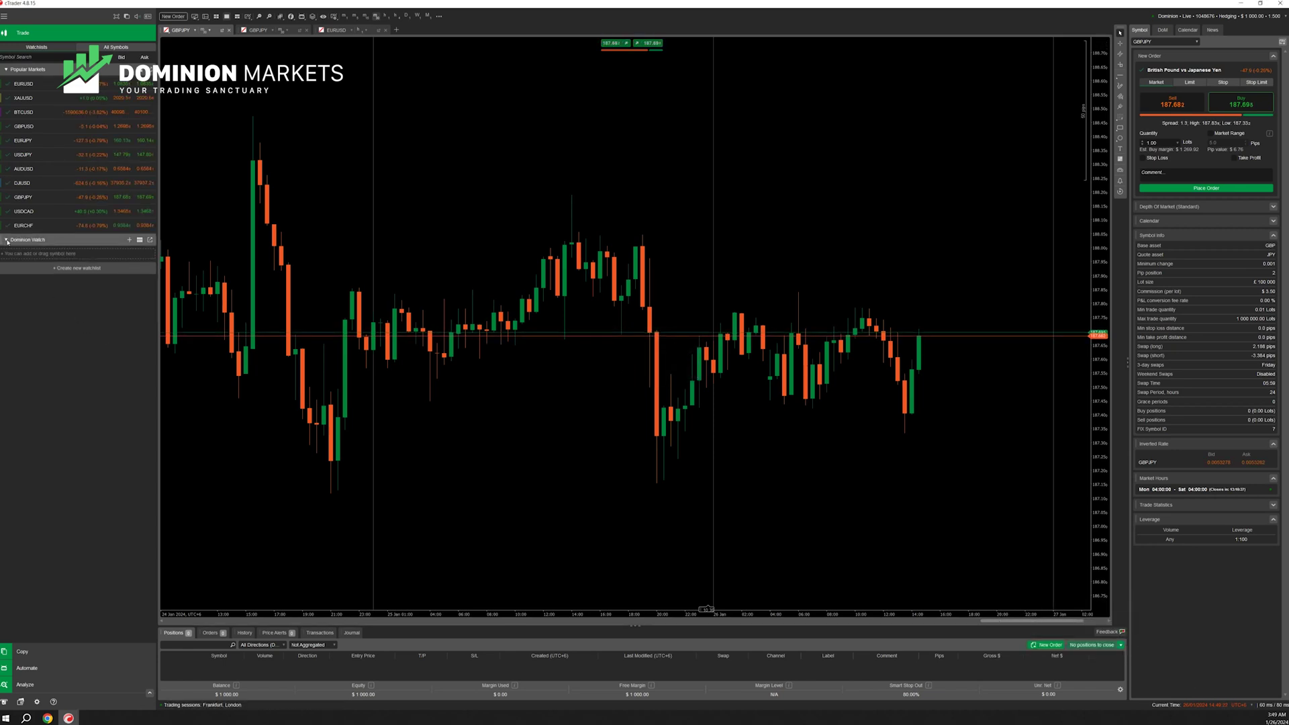
Add GBPUSD from the Forex group to the Dominion Watch watchlist
{"action": "left_click", "coordinate": [17, 254]}
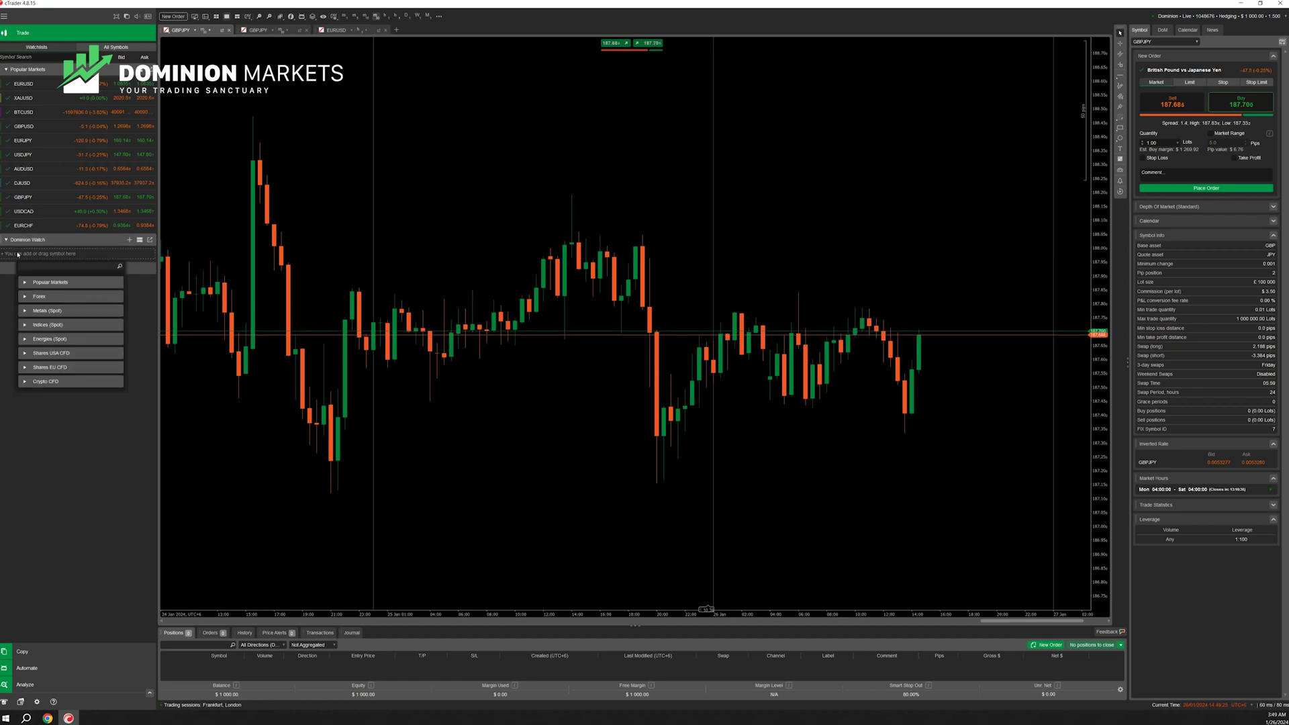
{"action": "left_click", "coordinate": [26, 297]}
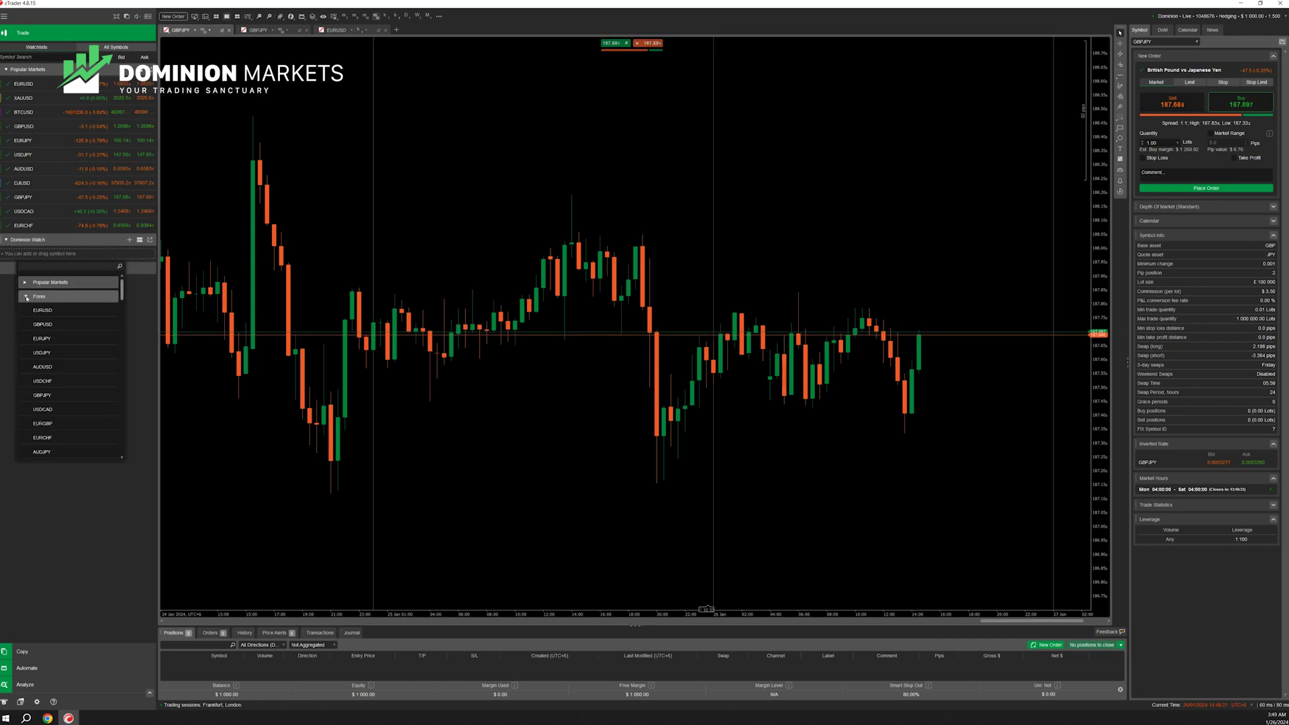
{"action": "left_click", "coordinate": [59, 327]}
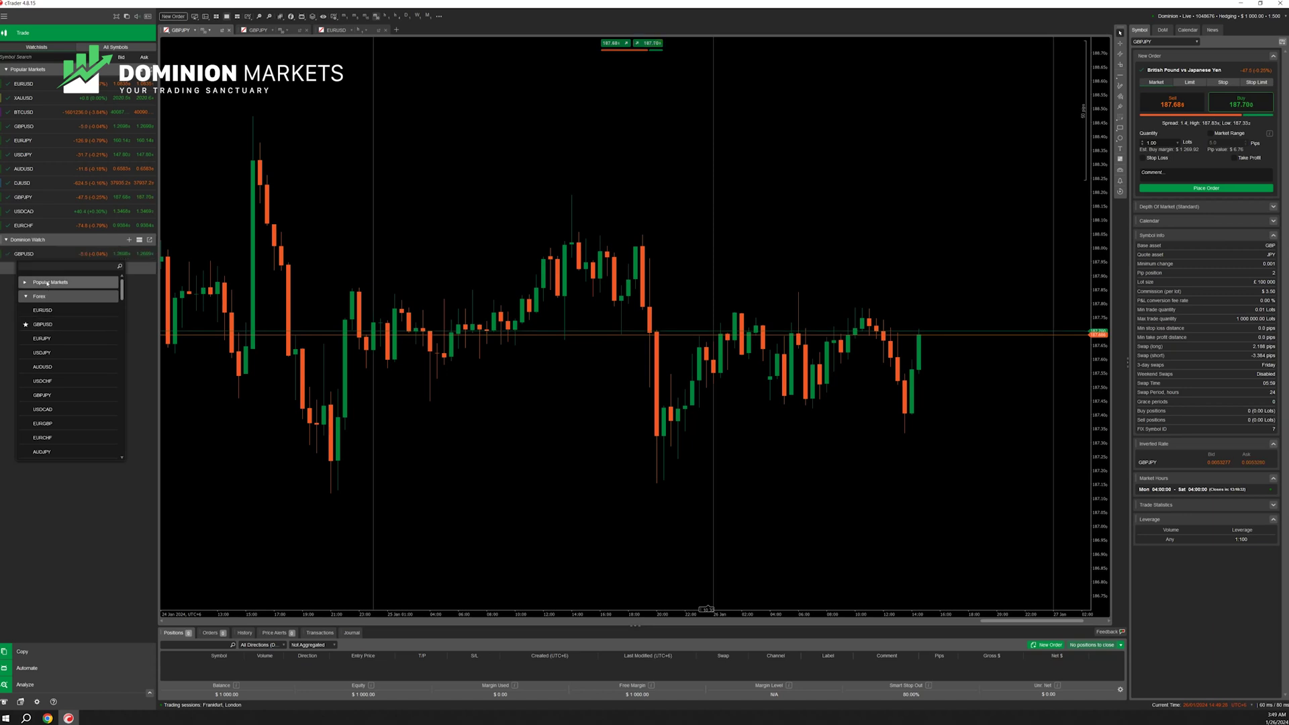
Search for GBPJPY and XAUUSD and add both symbols to the Dominion Watch watchlist
{"action": "scroll", "coordinate": [62, 406], "scroll_direction": "down", "scroll_amount": 3}
{"action": "scroll", "coordinate": [61, 406], "scroll_direction": "down", "scroll_amount": 5}
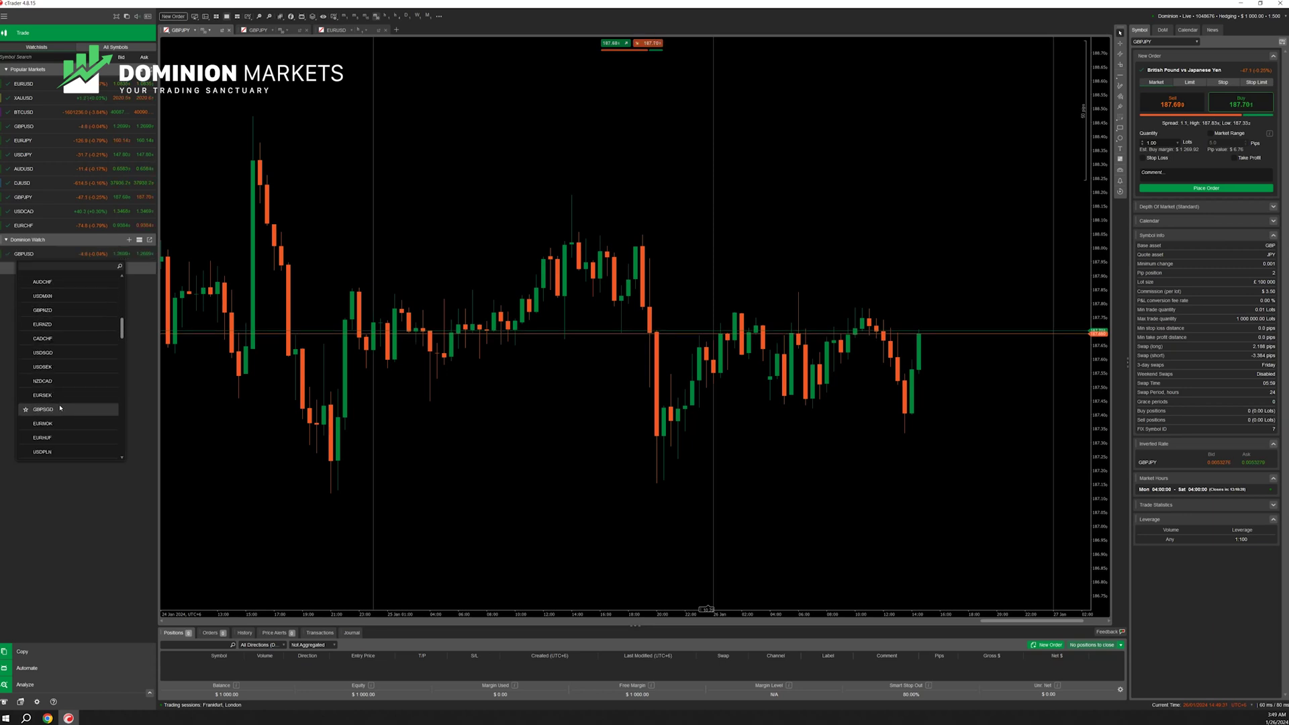
{"action": "scroll", "coordinate": [63, 322], "scroll_direction": "up", "scroll_amount": 8}
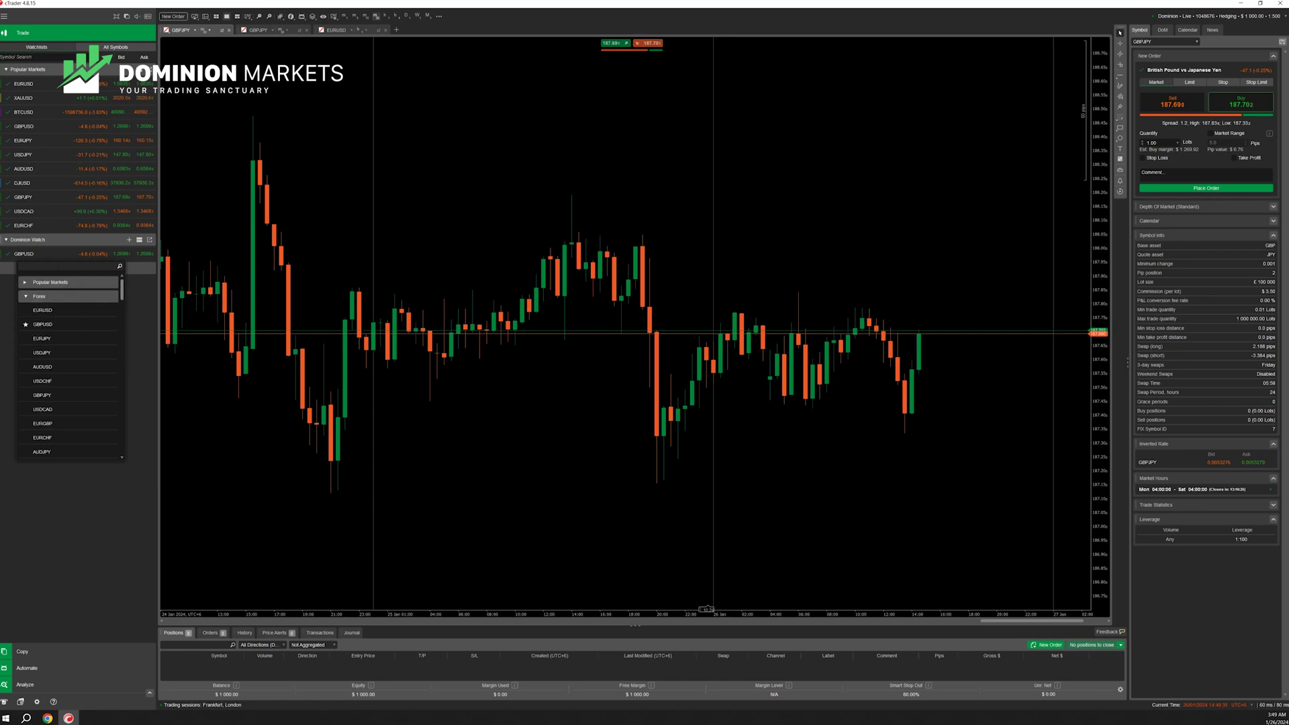
{"action": "type", "text": "gbpjpy"}
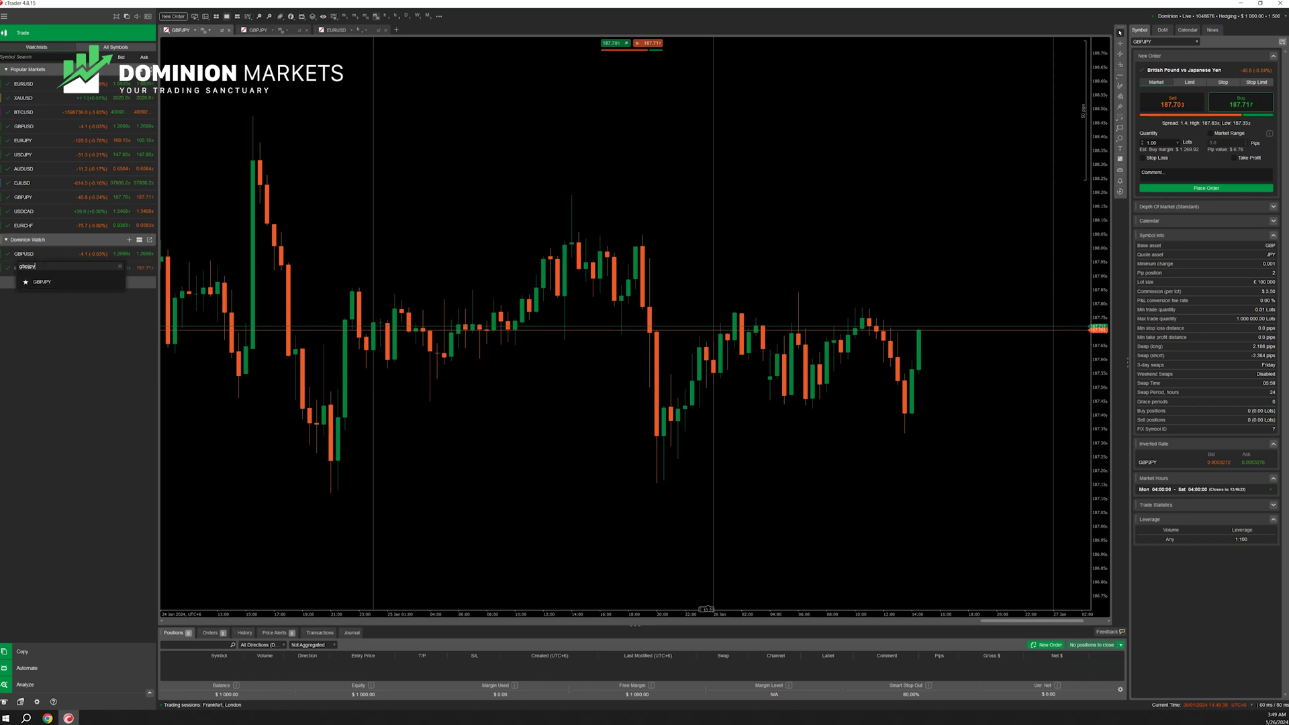
{"action": "double_click", "coordinate": [26, 267]}
{"action": "type", "text": "xauusd"}
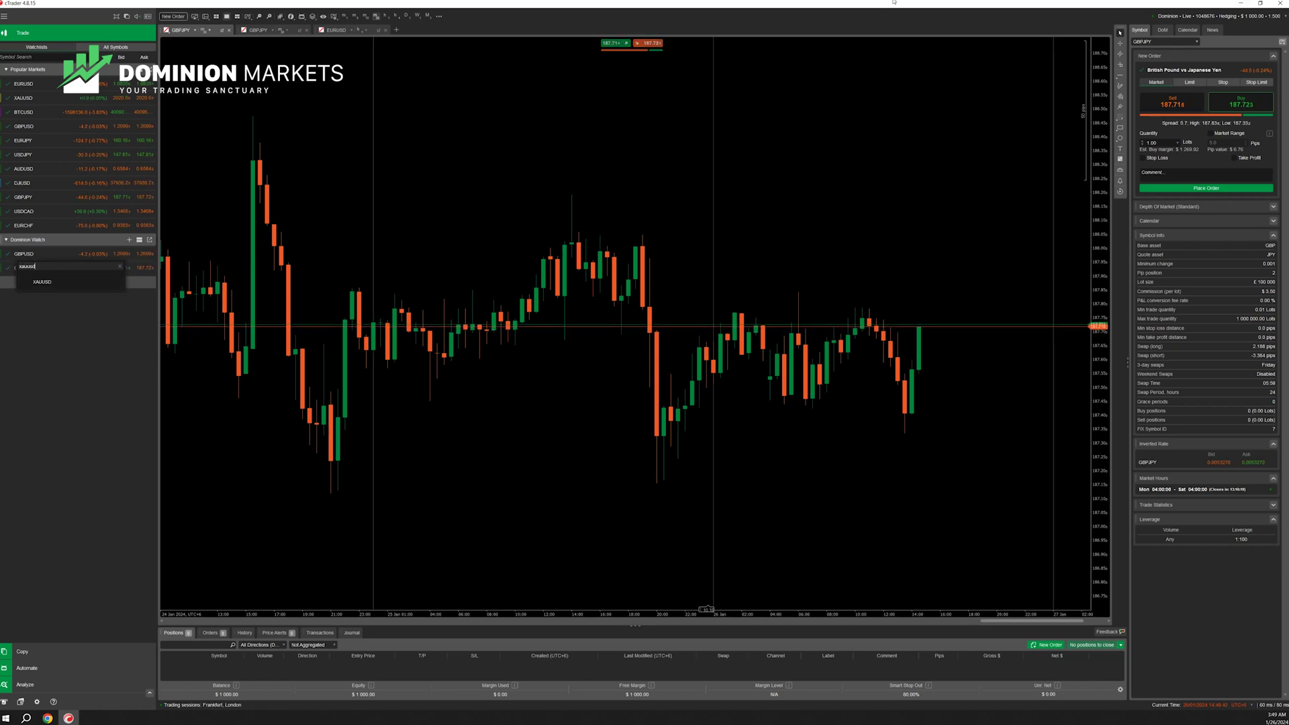
{"action": "left_click", "coordinate": [57, 284]}
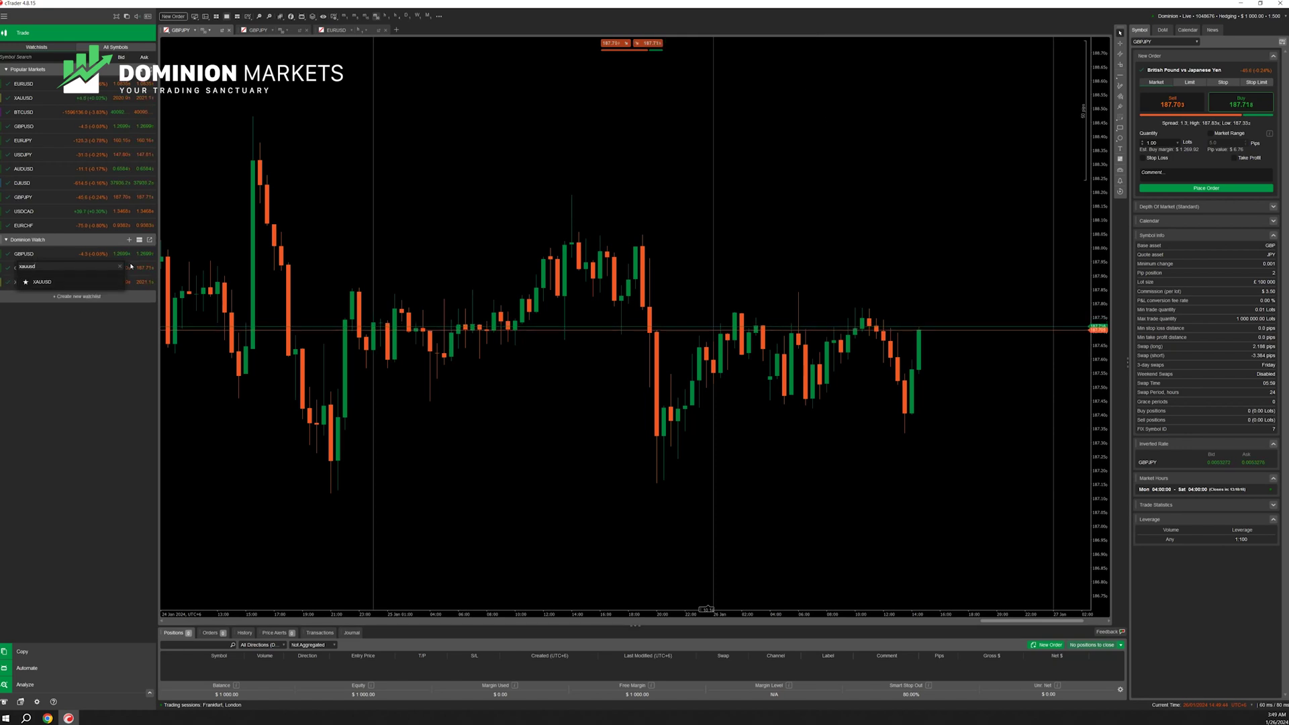
{"action": "left_click", "coordinate": [120, 266]}
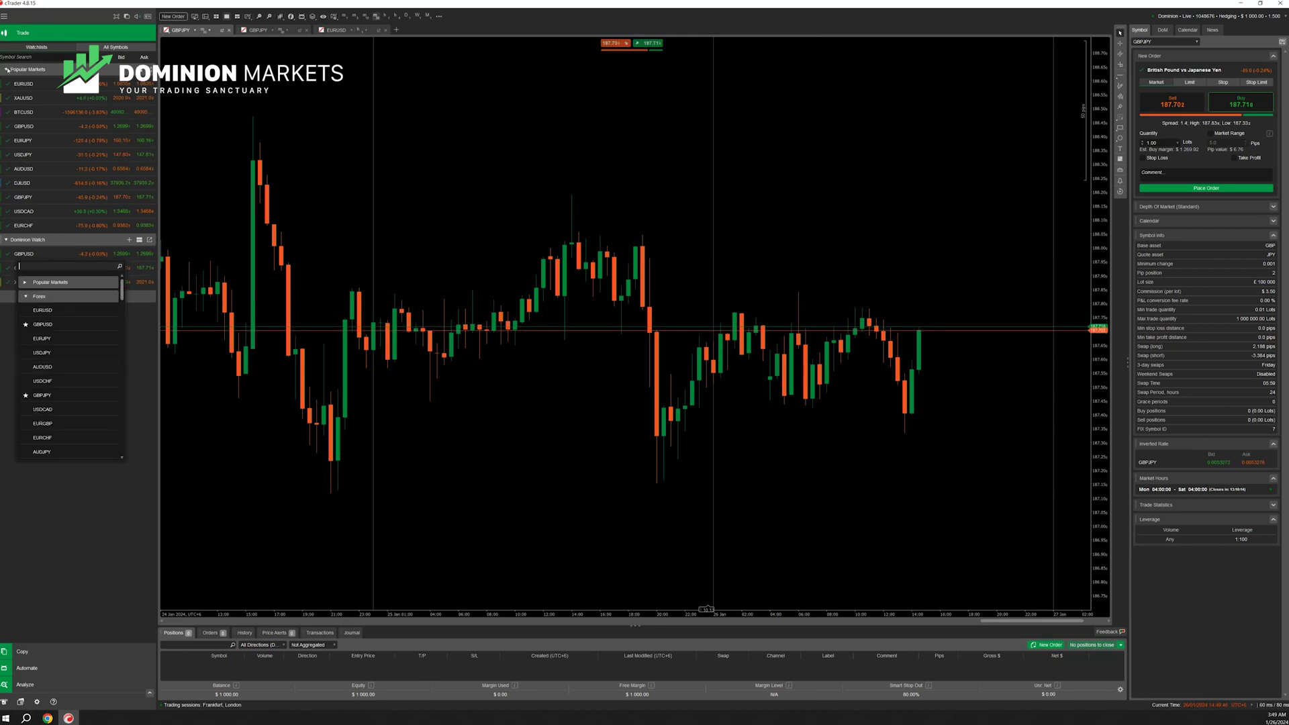
Collapse the Popular Markets watchlist and switch the chart to XAUUSD and back to GBPJPY from Dominion Watch
{"action": "left_click", "coordinate": [6, 69]}
{"action": "left_click", "coordinate": [7, 69]}
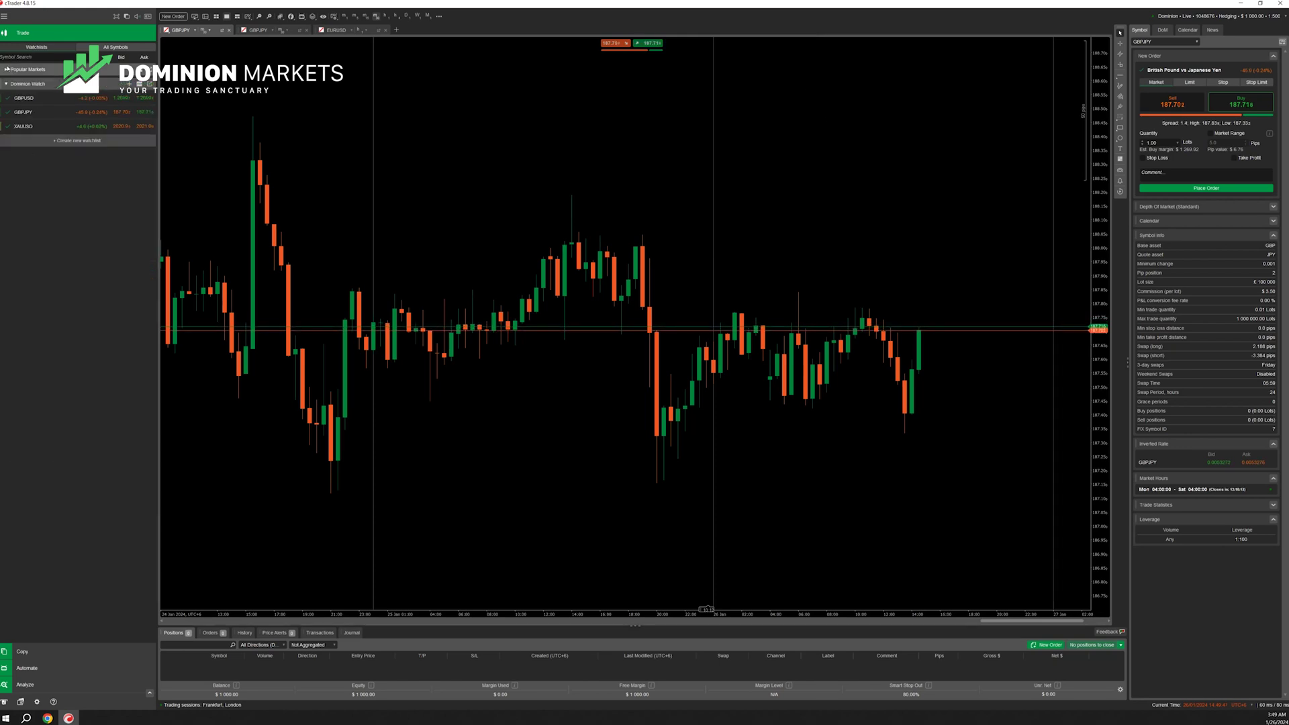
{"action": "left_click", "coordinate": [48, 129]}
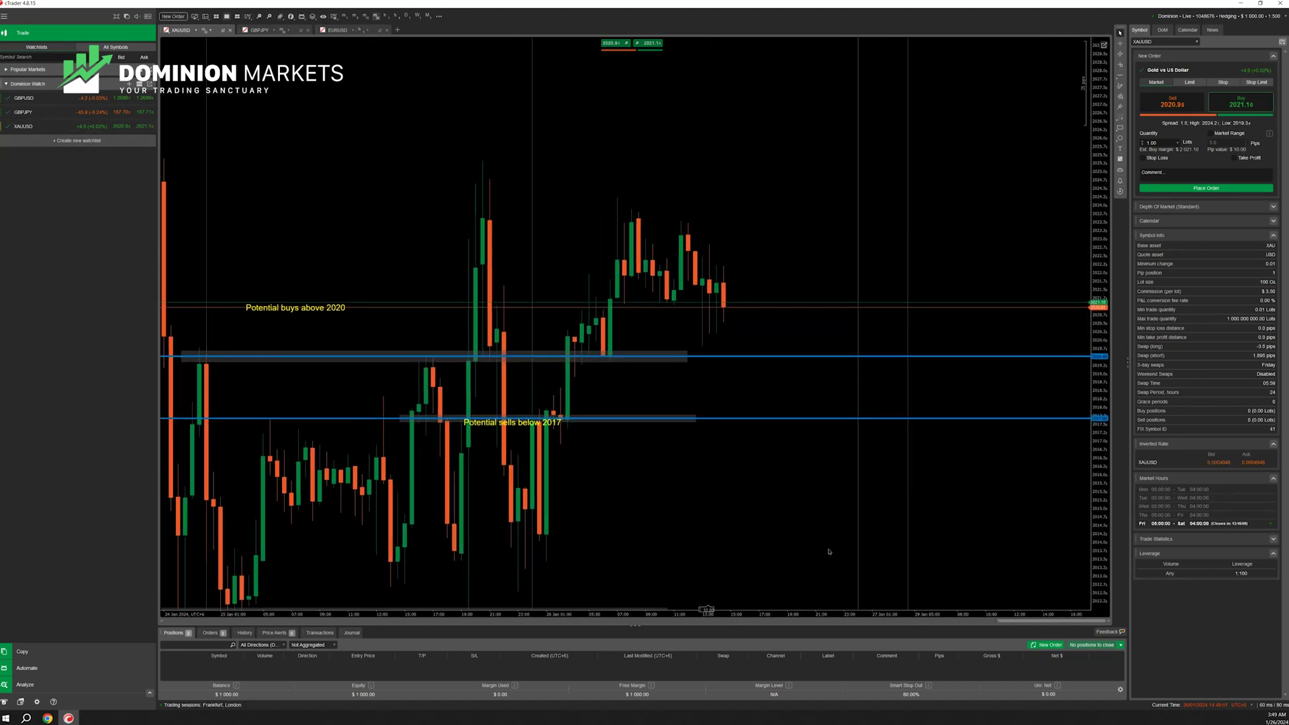
{"action": "left_click", "coordinate": [24, 112]}
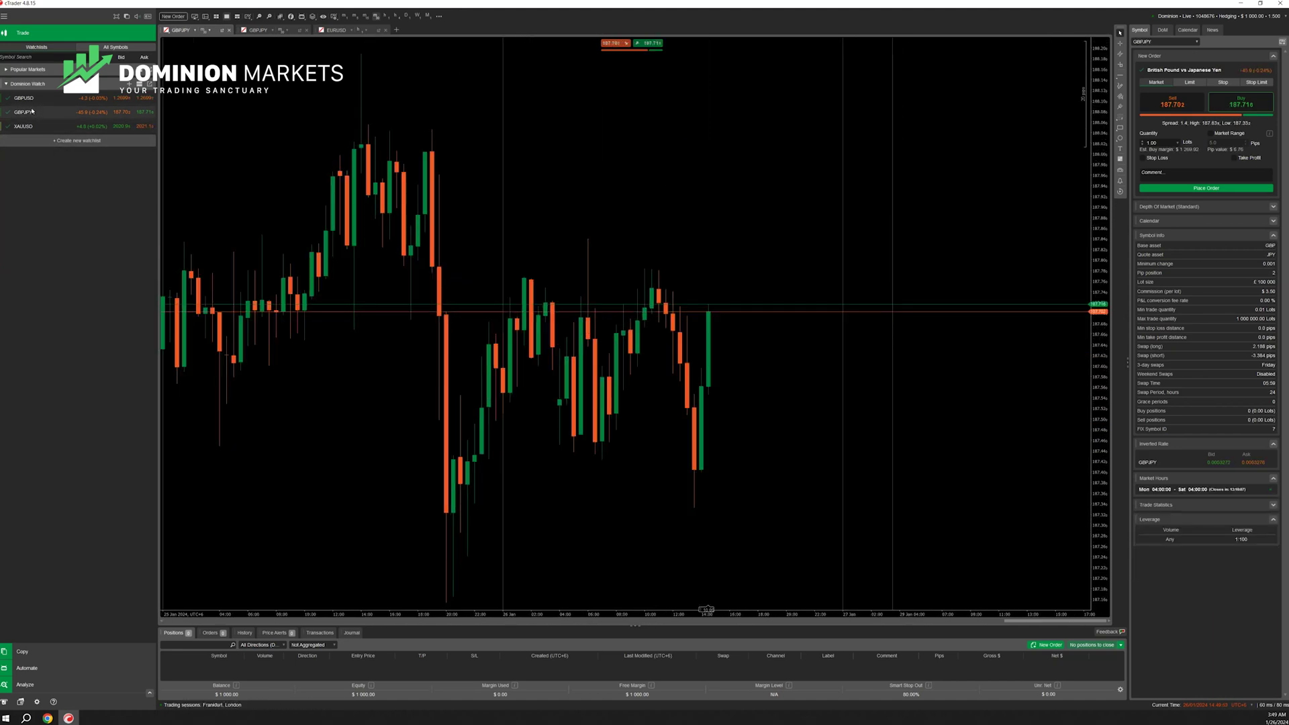
View GBPUSD, switch the chart to XAUUSD, and delete its two blue horizontal levels with their grey zones
{"action": "left_click", "coordinate": [35, 100]}
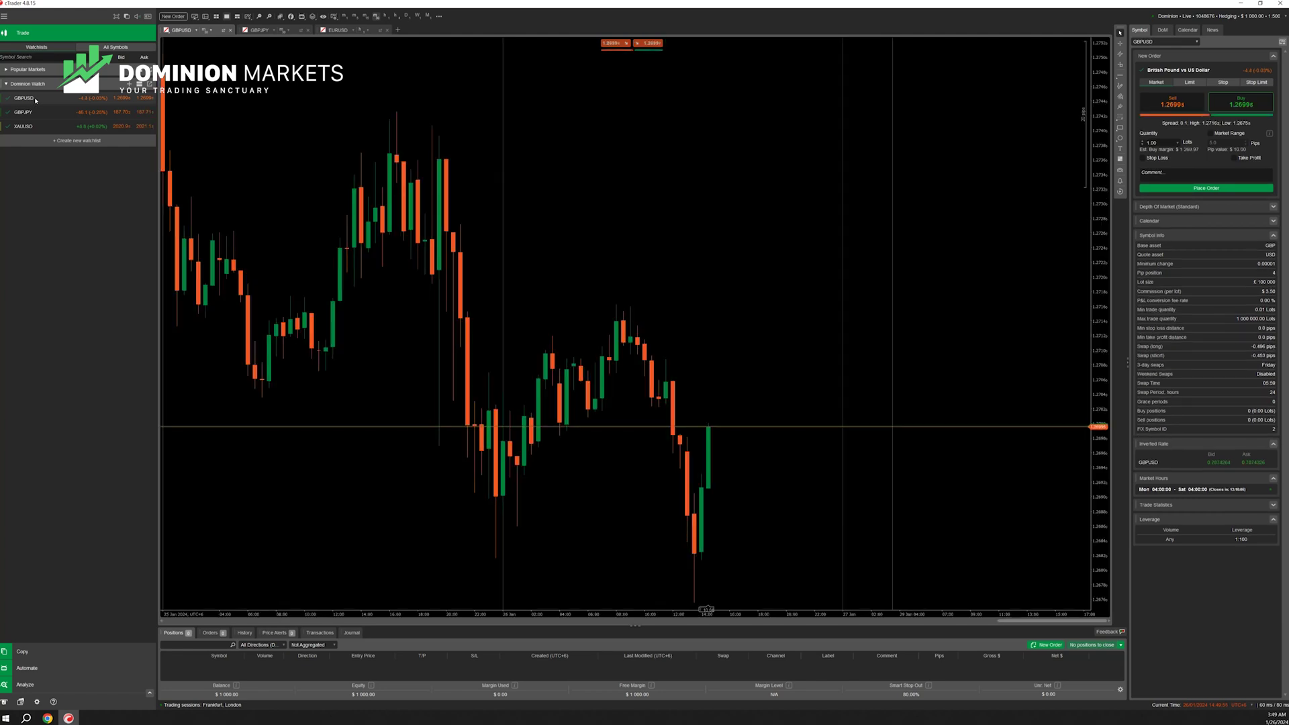
{"action": "left_click", "coordinate": [27, 126]}
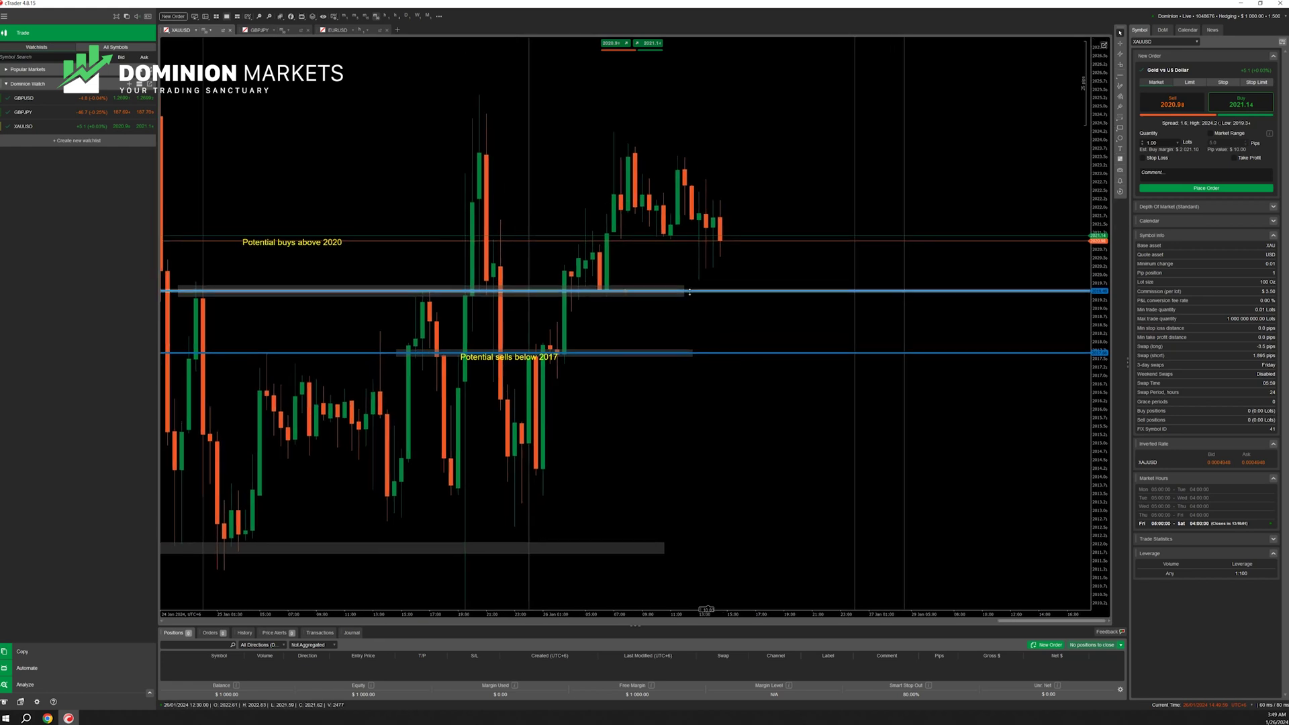
{"action": "key", "text": "Delete"}
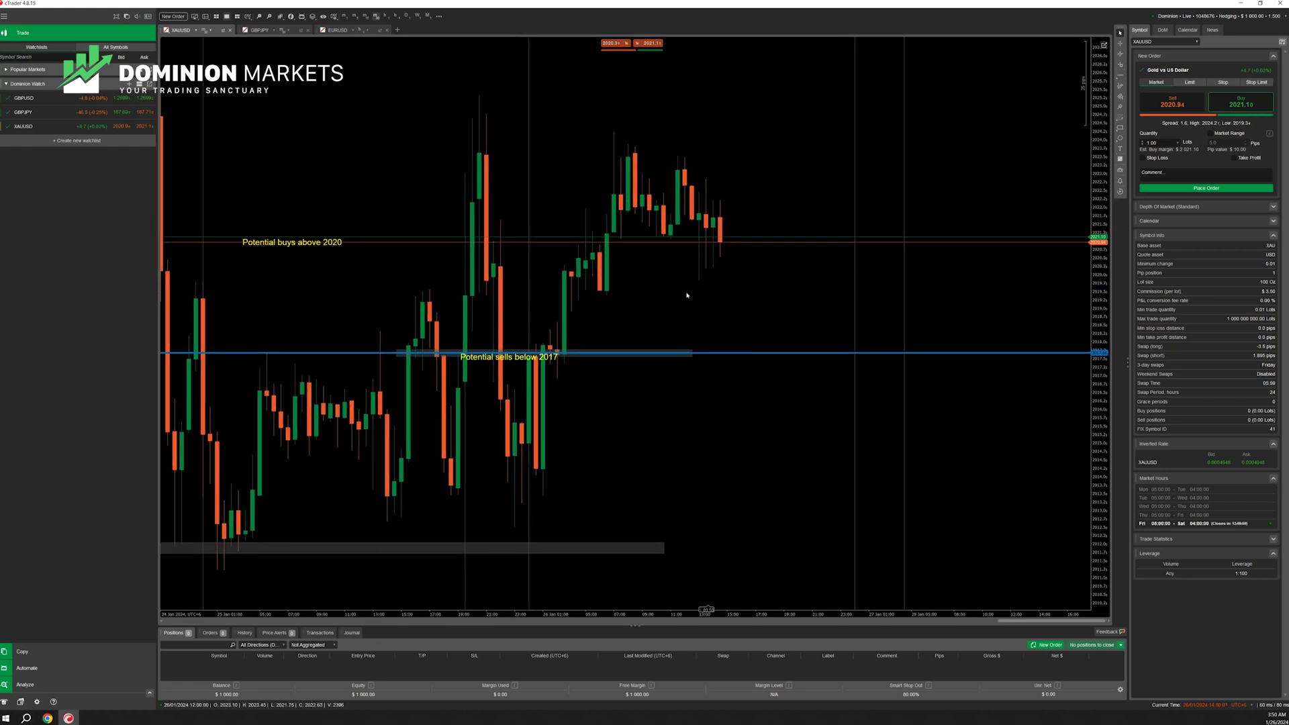
{"action": "key", "text": "Delete"}
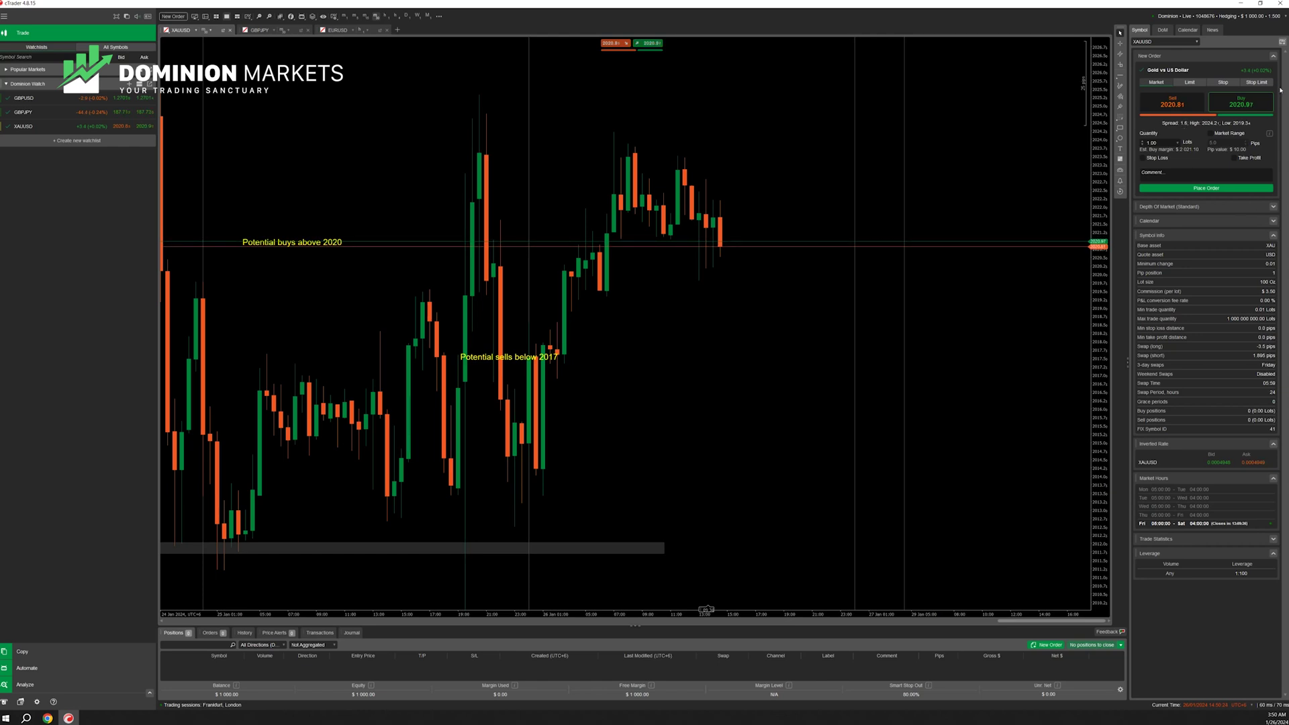
Collapse the New Order and Inverted Rate sections and expand Depth of Market for XAUUSD
{"action": "left_click", "coordinate": [1274, 57]}
{"action": "left_click", "coordinate": [1273, 71]}
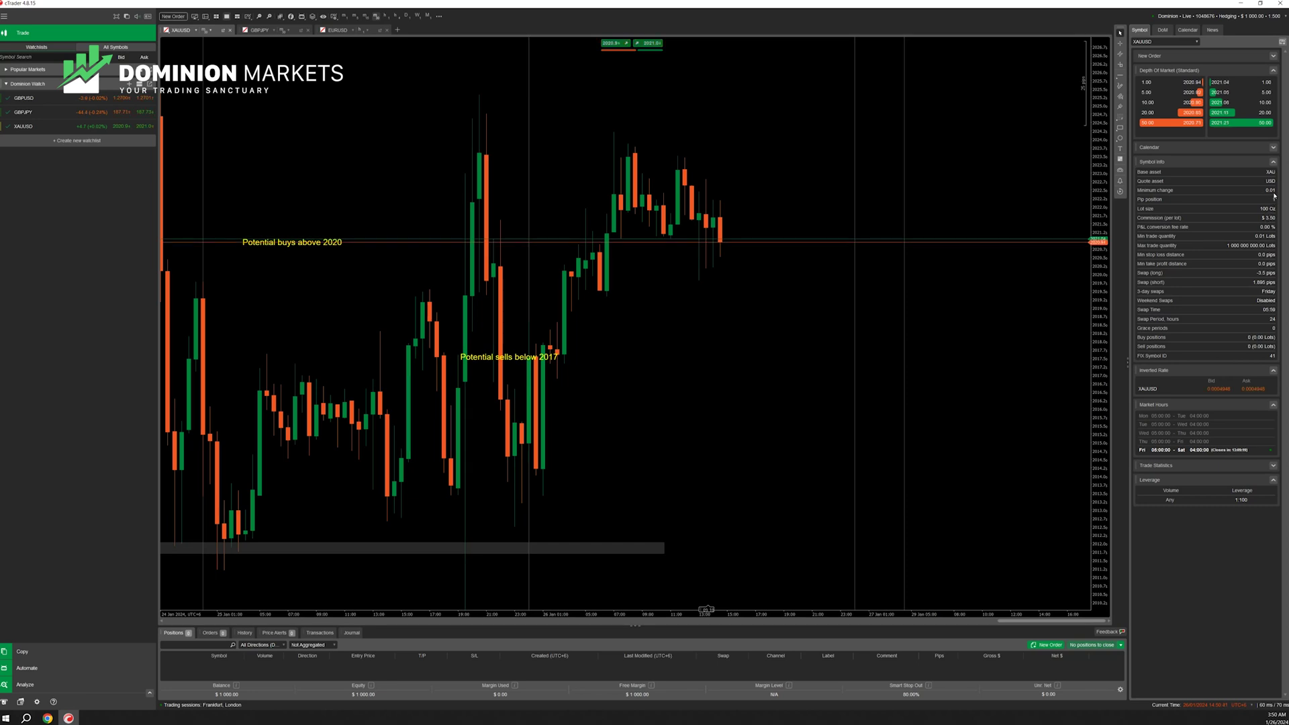
{"action": "left_click", "coordinate": [1272, 370]}
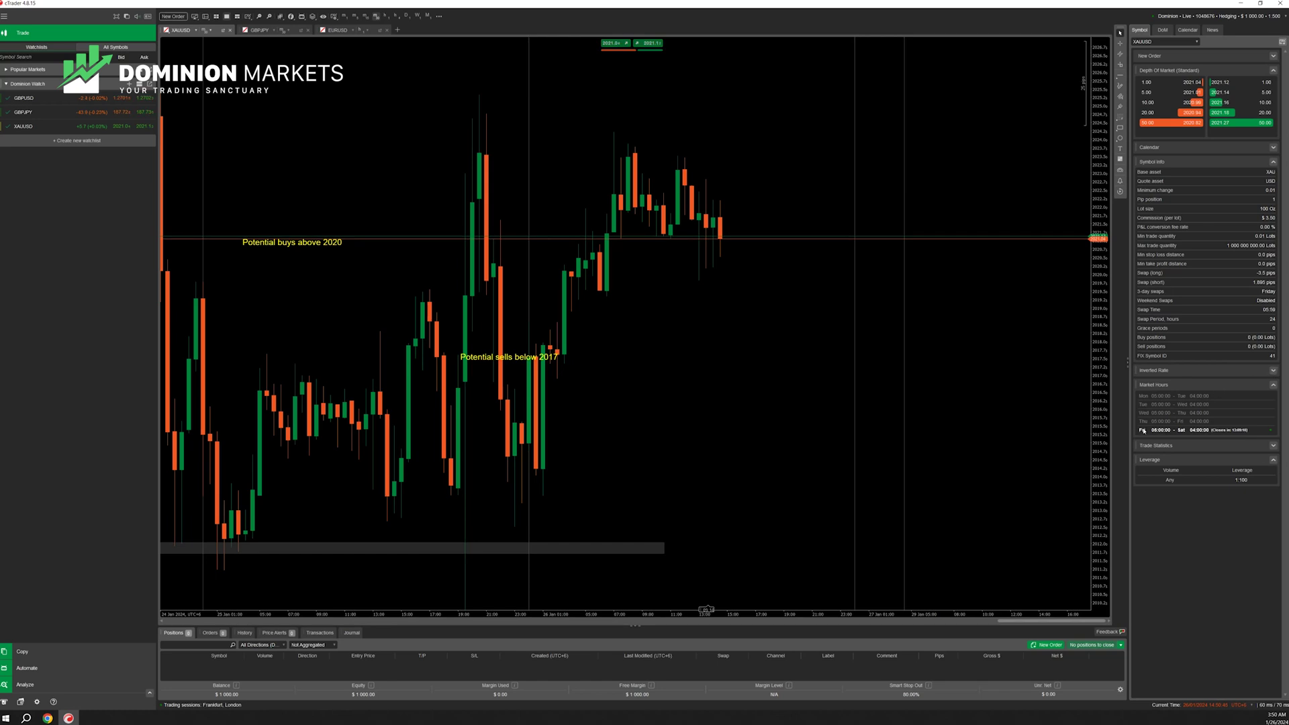
Expand the Calendar section for XAUUSD and look through its upcoming economic events
{"action": "left_click", "coordinate": [1272, 148]}
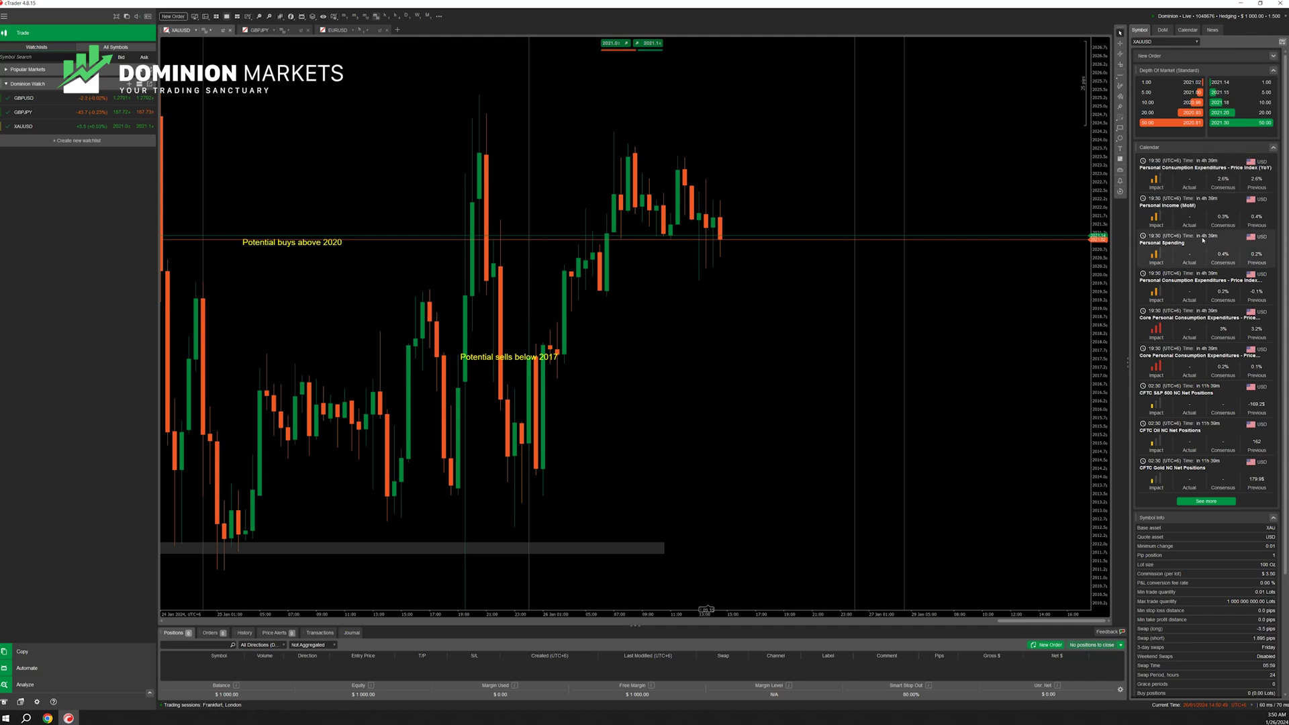
{"action": "scroll", "coordinate": [1203, 239], "scroll_direction": "down", "scroll_amount": 4}
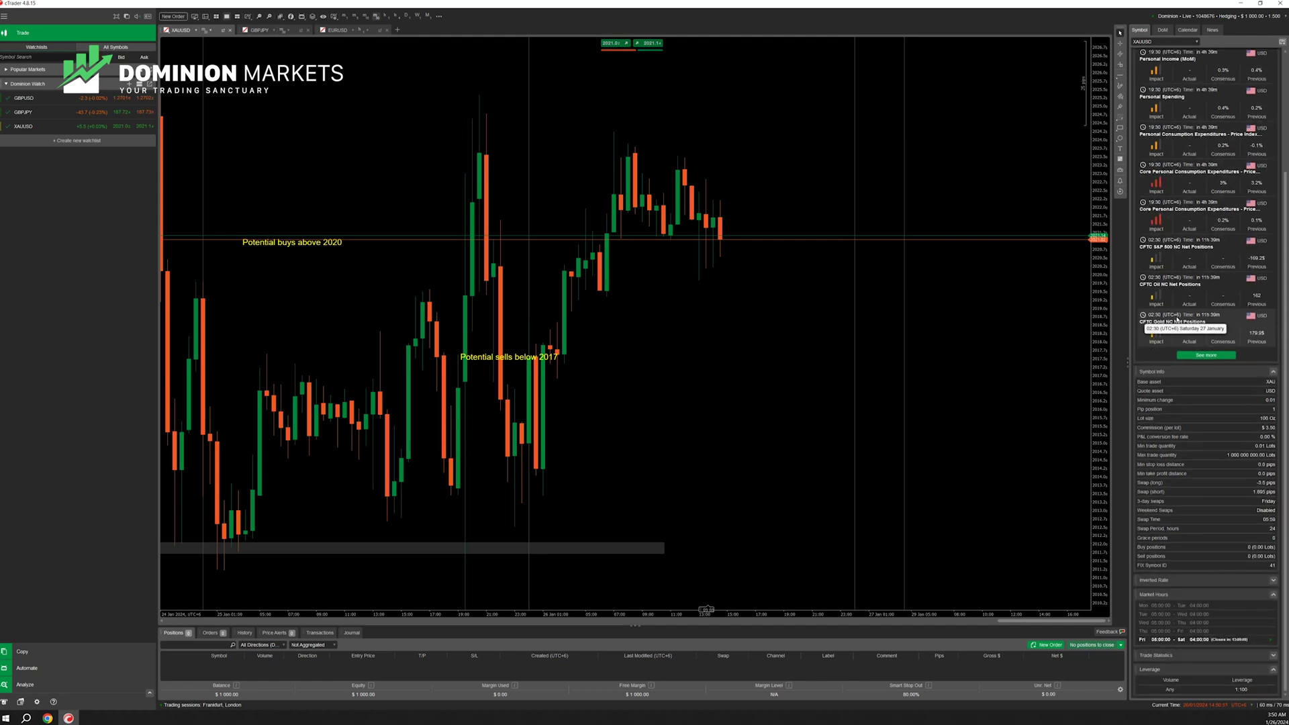
{"action": "scroll", "coordinate": [1176, 321], "scroll_direction": "up", "scroll_amount": 4}
{"action": "scroll", "coordinate": [704, 201], "scroll_direction": "up", "scroll_amount": 2}
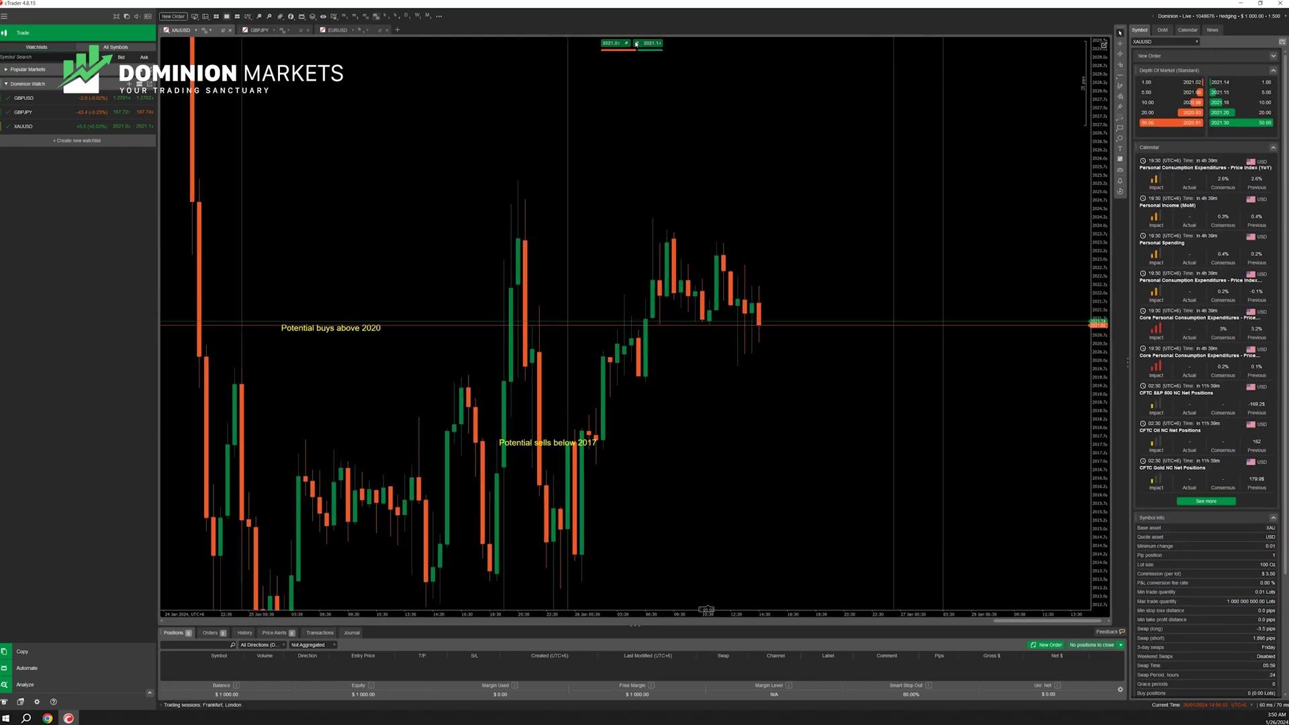
Look through the lot sizes offered by the quick-trade control on the XAUUSD chart
{"action": "mouse_move", "coordinate": [635, 44]}
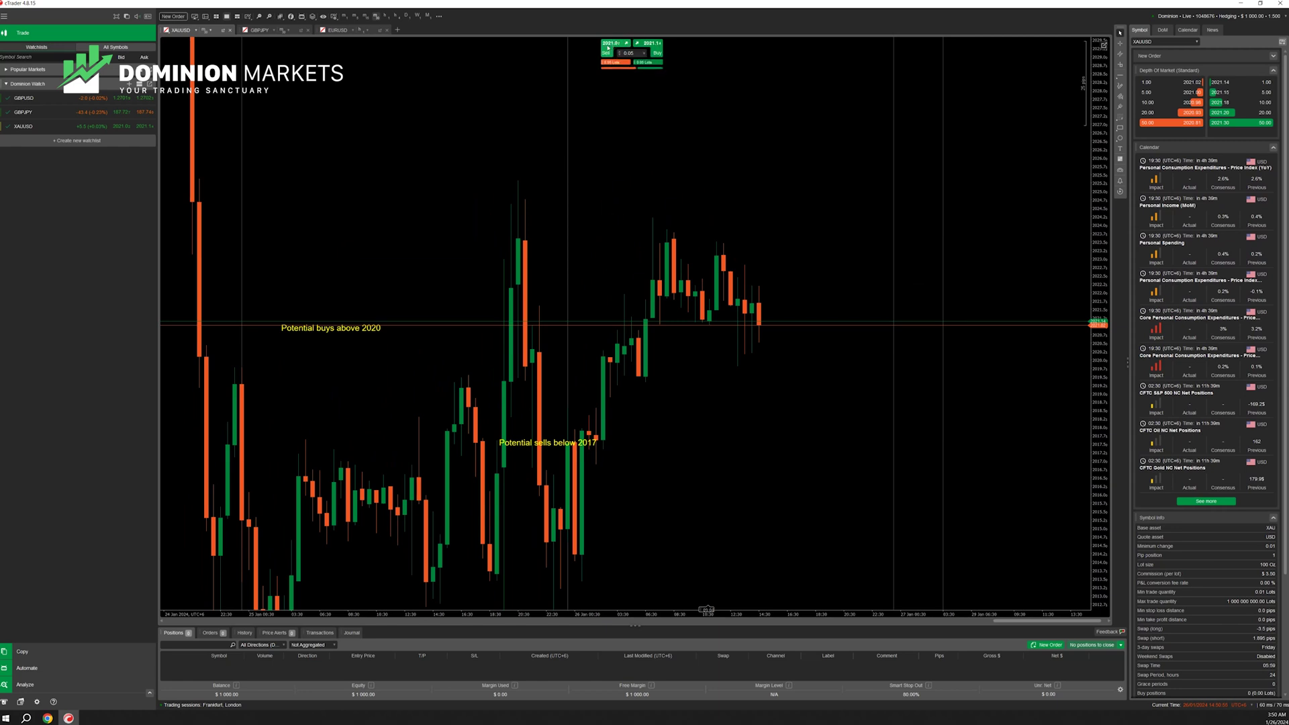
{"action": "left_click", "coordinate": [642, 53]}
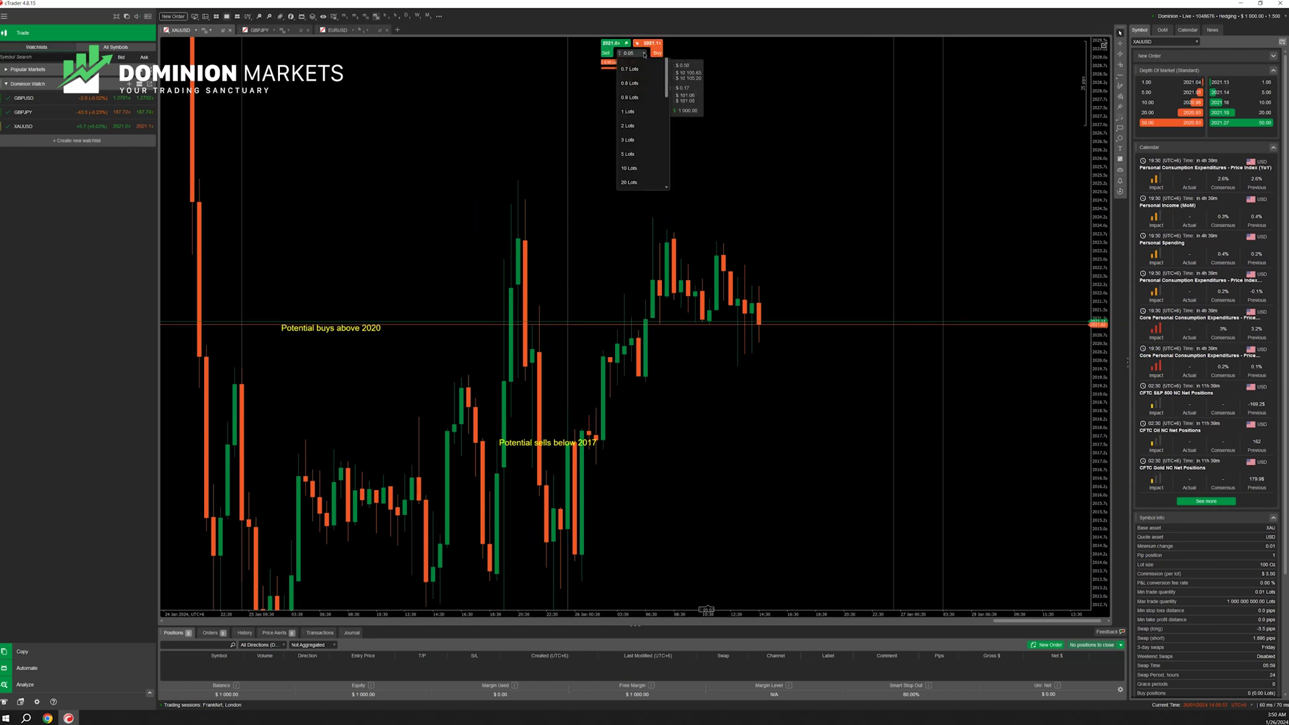
{"action": "left_click", "coordinate": [645, 106]}
{"action": "scroll", "coordinate": [641, 101], "scroll_direction": "up", "scroll_amount": 5}
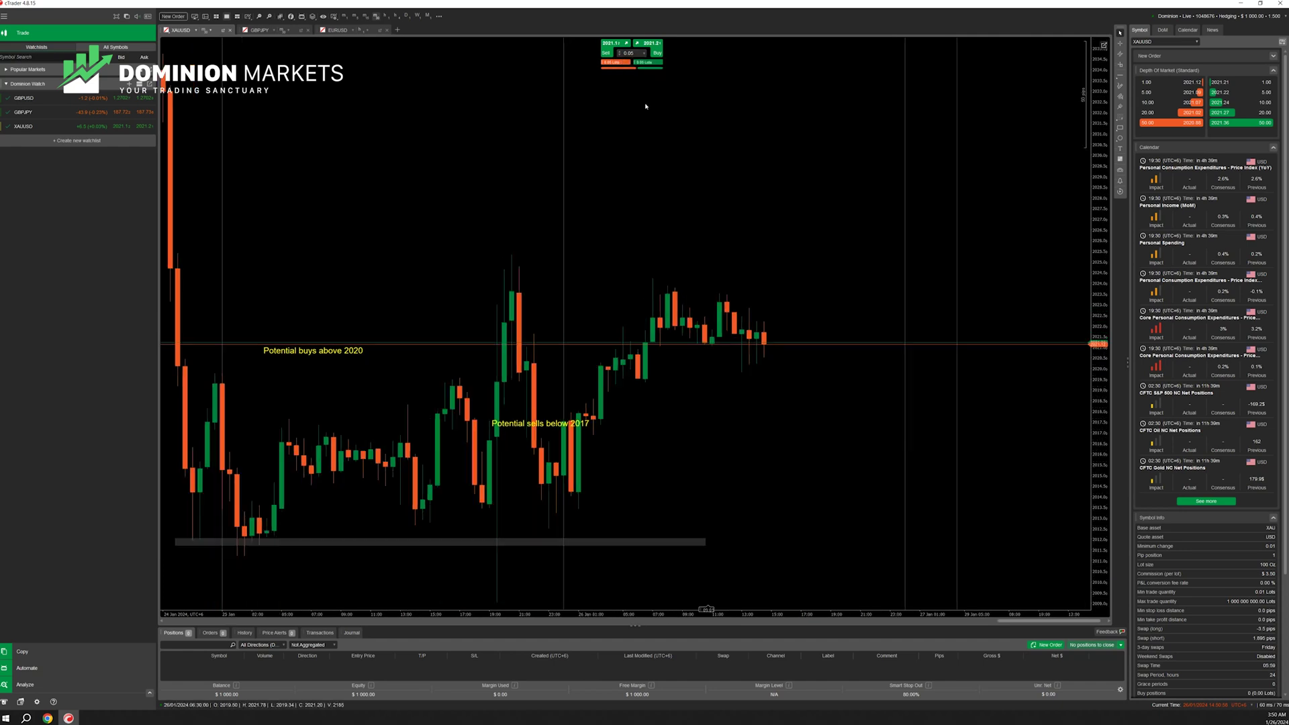
Examine the recent XAUUSD candles at different zoom levels and price scales
{"action": "left_click_drag", "start_coordinate": [694, 155], "coordinate": [945, 484]}
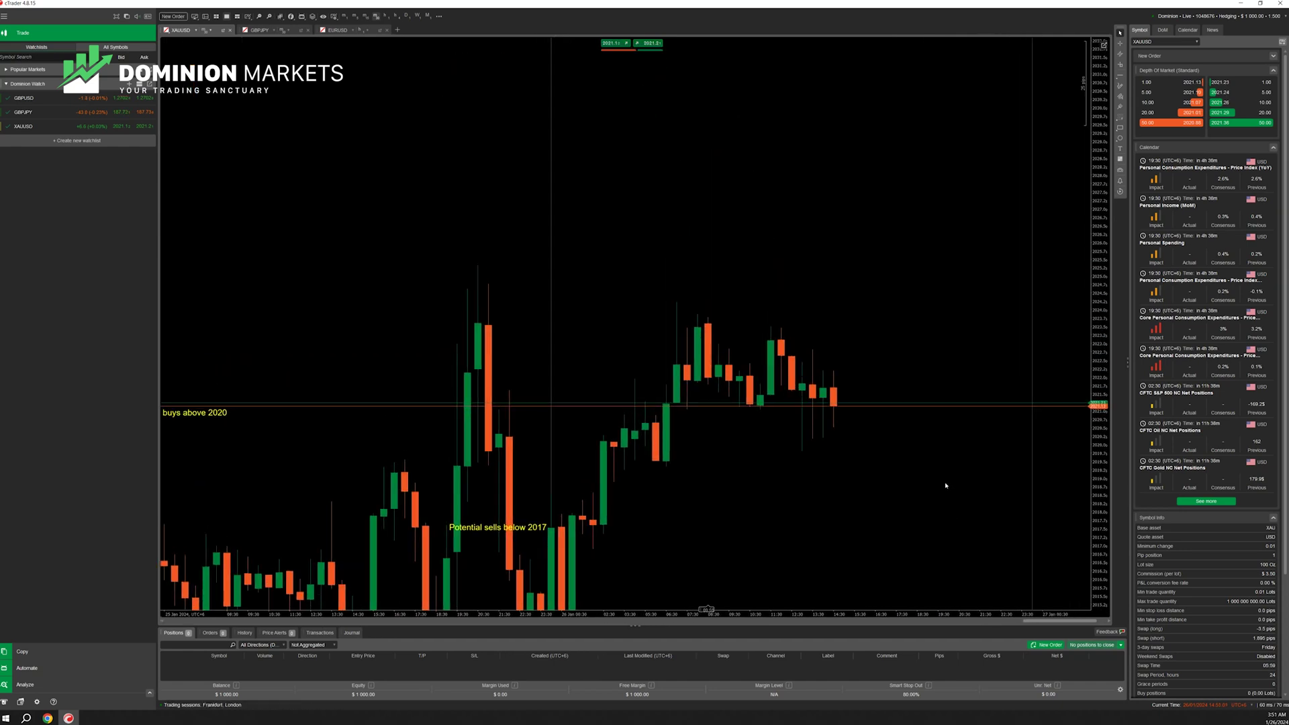
{"action": "left_click_drag", "start_coordinate": [1098, 376], "coordinate": [935, 409]}
{"action": "scroll", "coordinate": [938, 417], "scroll_direction": "up", "scroll_amount": 4}
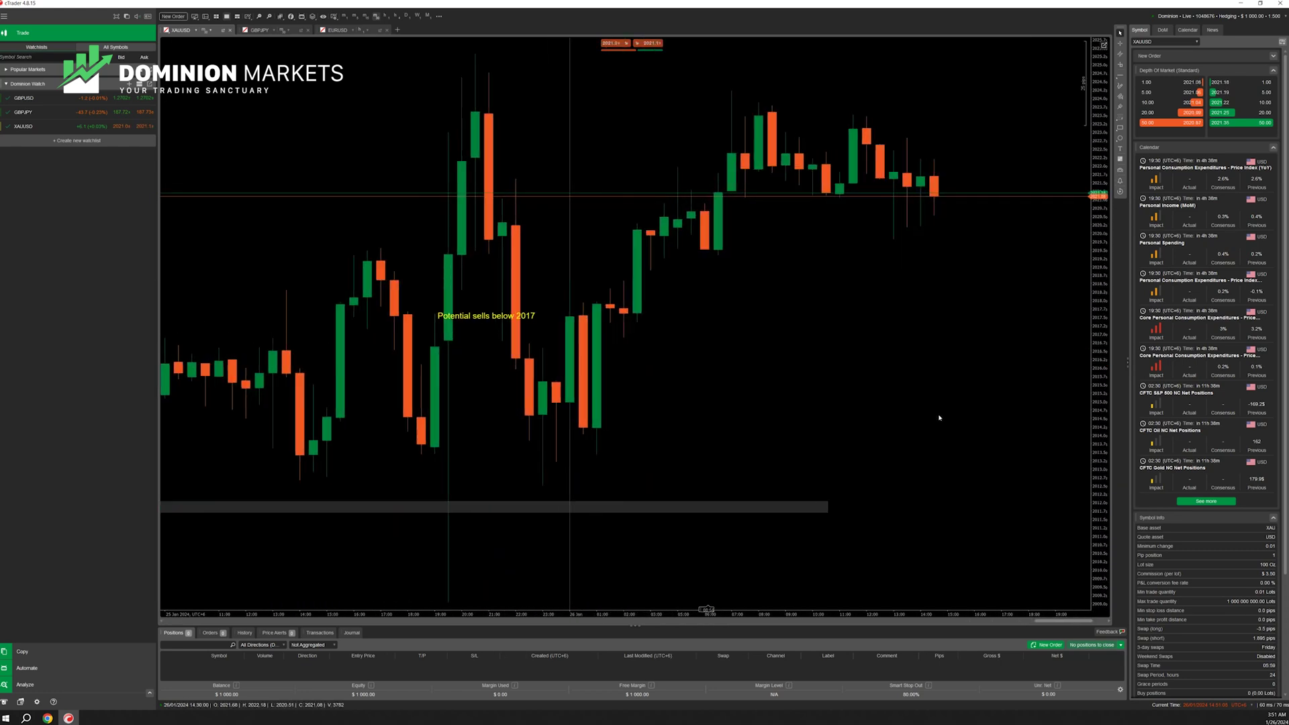
{"action": "scroll", "coordinate": [942, 416], "scroll_direction": "down", "scroll_amount": 2}
{"action": "left_click_drag", "start_coordinate": [944, 356], "coordinate": [1120, 294]}
{"action": "scroll", "coordinate": [926, 394], "scroll_direction": "down", "scroll_amount": 2}
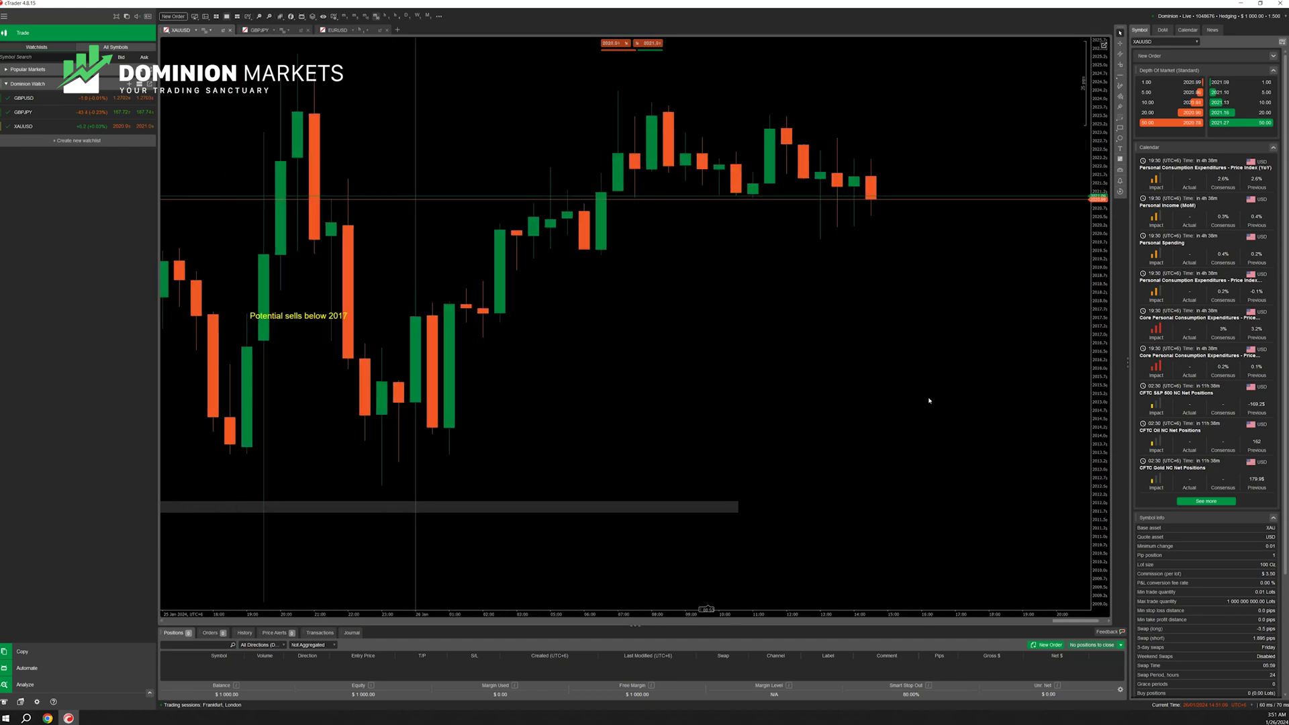
{"action": "left_click_drag", "start_coordinate": [931, 396], "coordinate": [917, 423]}
{"action": "scroll", "coordinate": [791, 373], "scroll_direction": "down", "scroll_amount": 3}
{"action": "scroll", "coordinate": [828, 348], "scroll_direction": "up", "scroll_amount": 3}
{"action": "left_click_drag", "start_coordinate": [828, 348], "coordinate": [739, 387]}
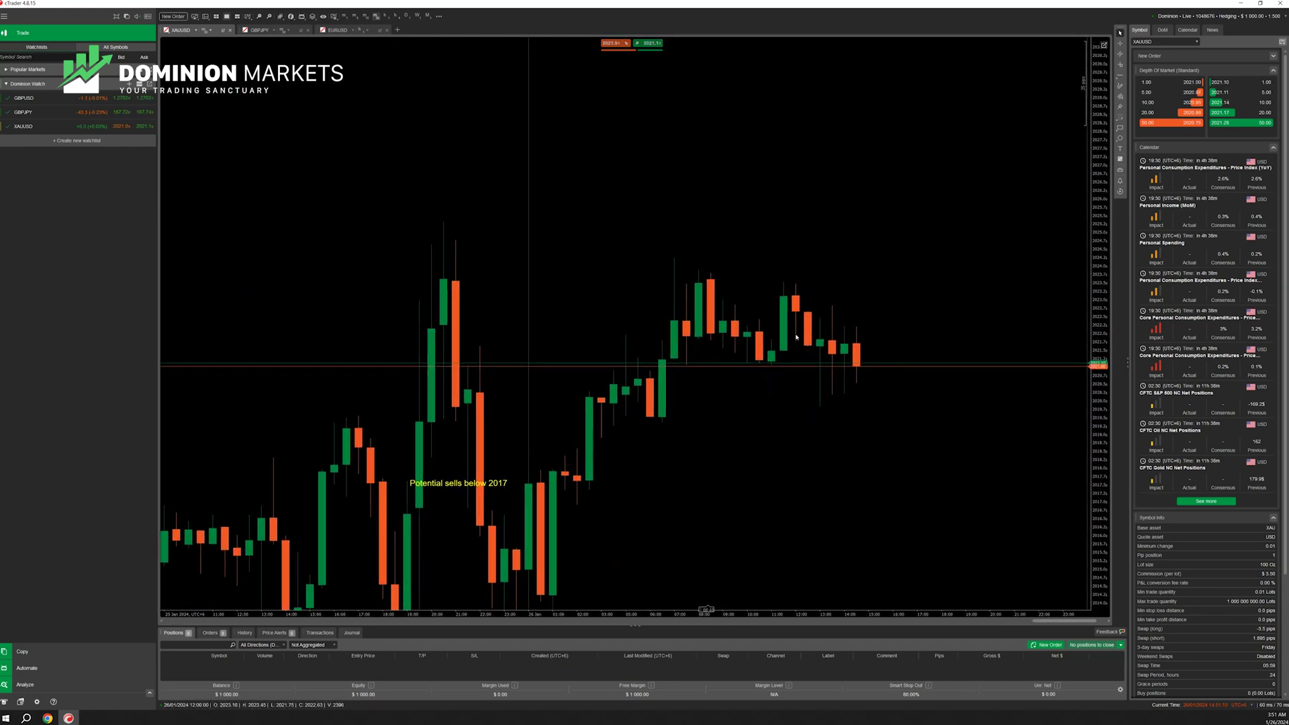
Try saved templates on the XAUUSD chart and restore the plain black layout without grid or volume
{"action": "right_click", "coordinate": [903, 176]}
{"action": "mouse_move", "coordinate": [938, 322]}
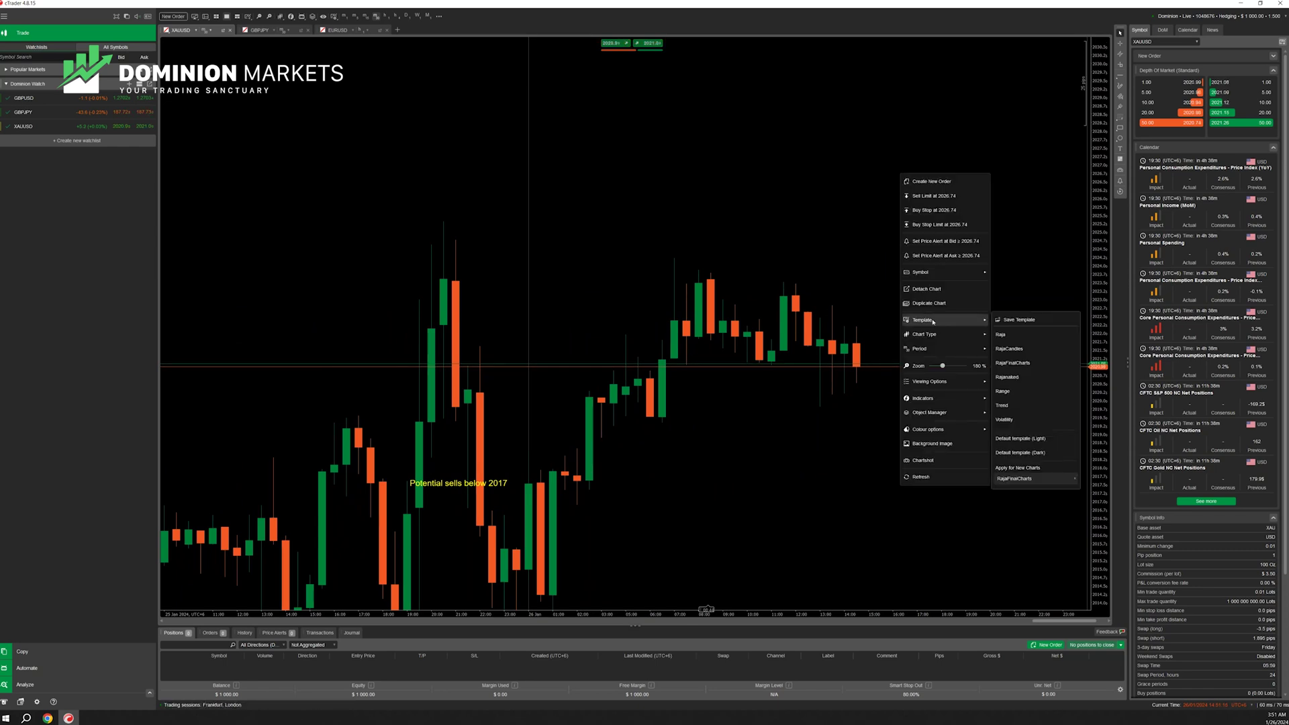
{"action": "left_click", "coordinate": [1039, 365]}
{"action": "right_click", "coordinate": [819, 217]}
{"action": "mouse_move", "coordinate": [857, 379]}
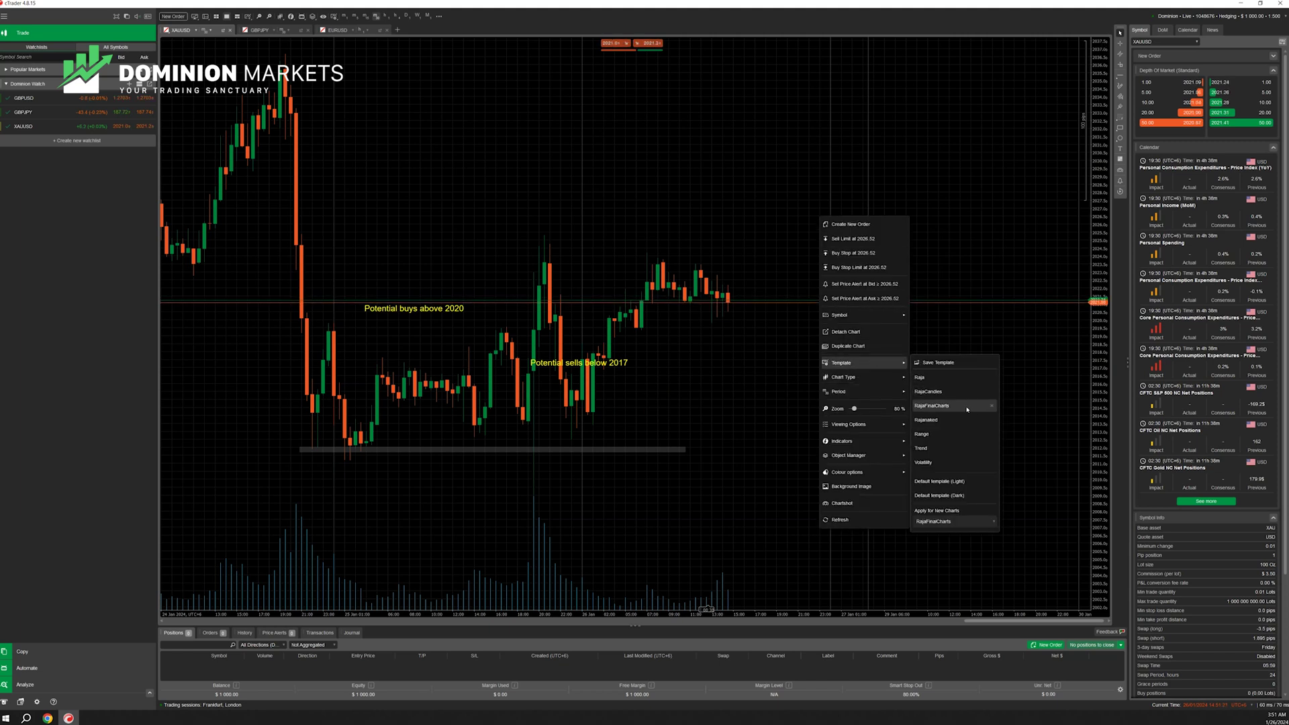
{"action": "left_click", "coordinate": [945, 394]}
{"action": "right_click", "coordinate": [878, 330]}
{"action": "left_click", "coordinate": [987, 505]}
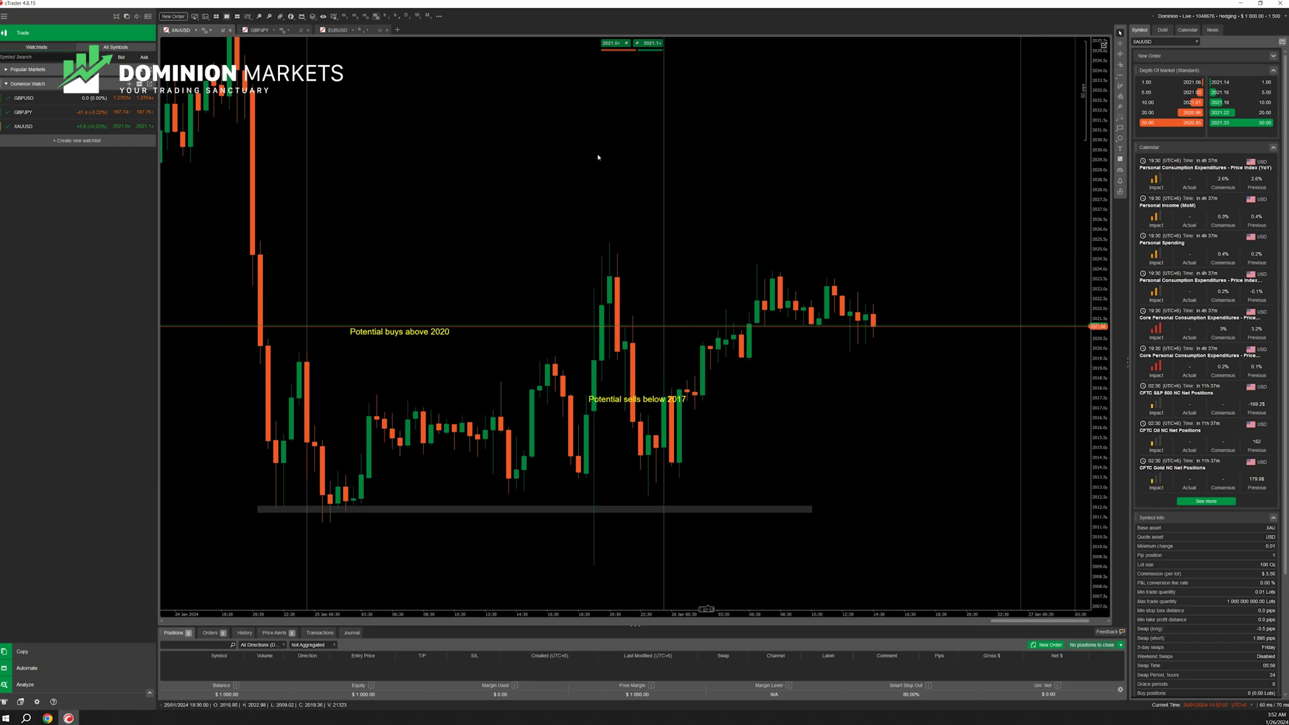
Check the margin details of several quick-trade lot sizes and set the XAUUSD quantity to 0.1 lots
{"action": "left_click", "coordinate": [645, 54]}
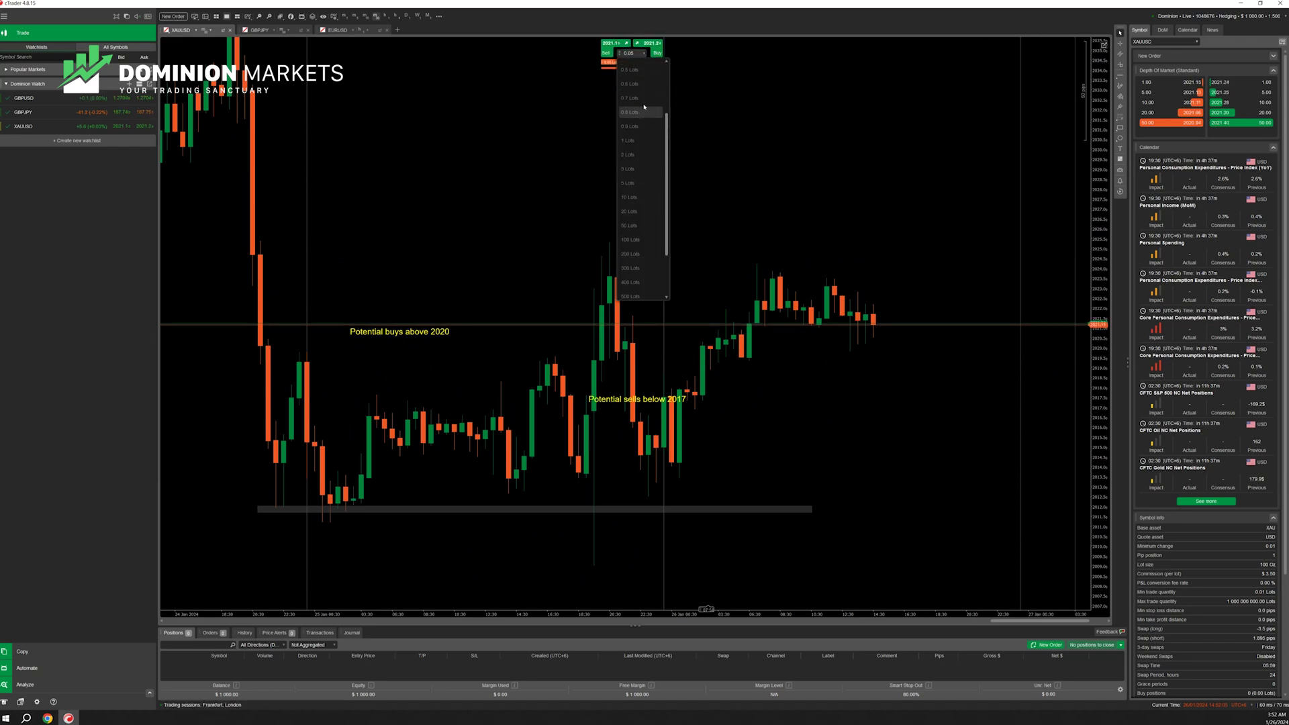
{"action": "left_click", "coordinate": [645, 111]}
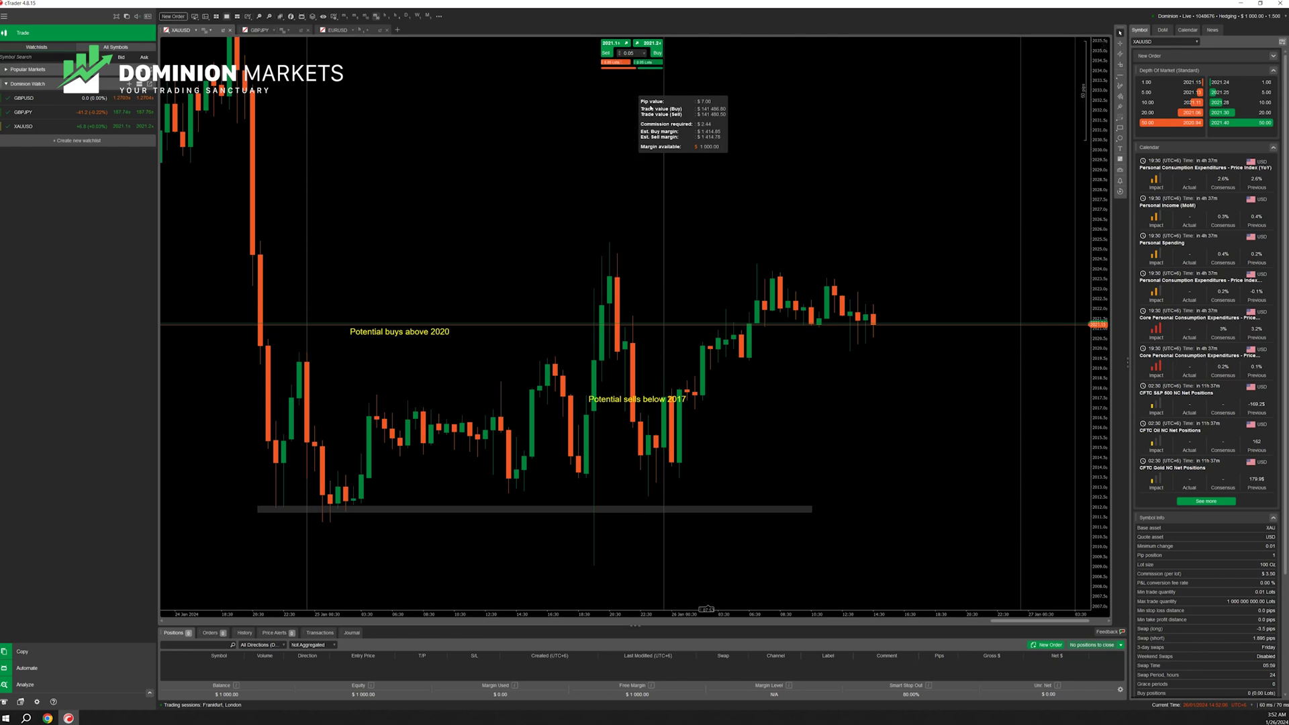
{"action": "left_click", "coordinate": [638, 53]}
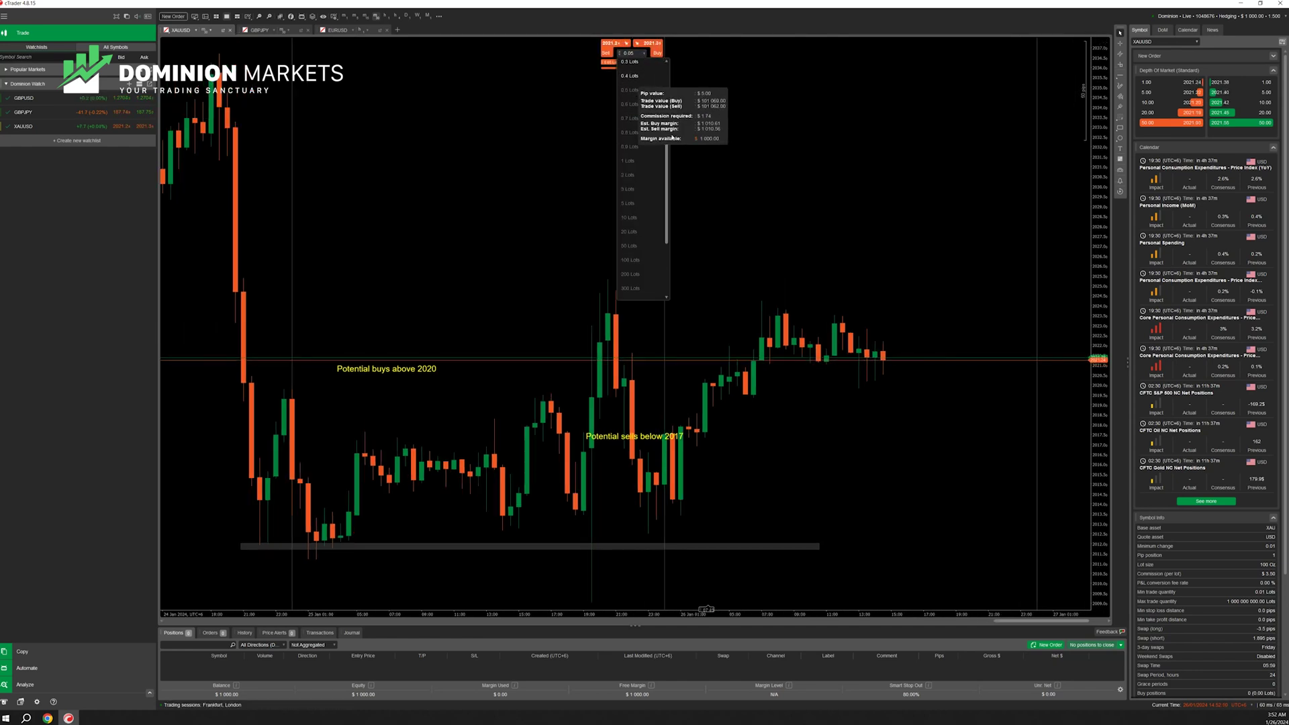
{"action": "left_click_drag", "start_coordinate": [667, 172], "coordinate": [667, 162]}
{"action": "scroll", "coordinate": [667, 162], "scroll_direction": "up", "scroll_amount": 3}
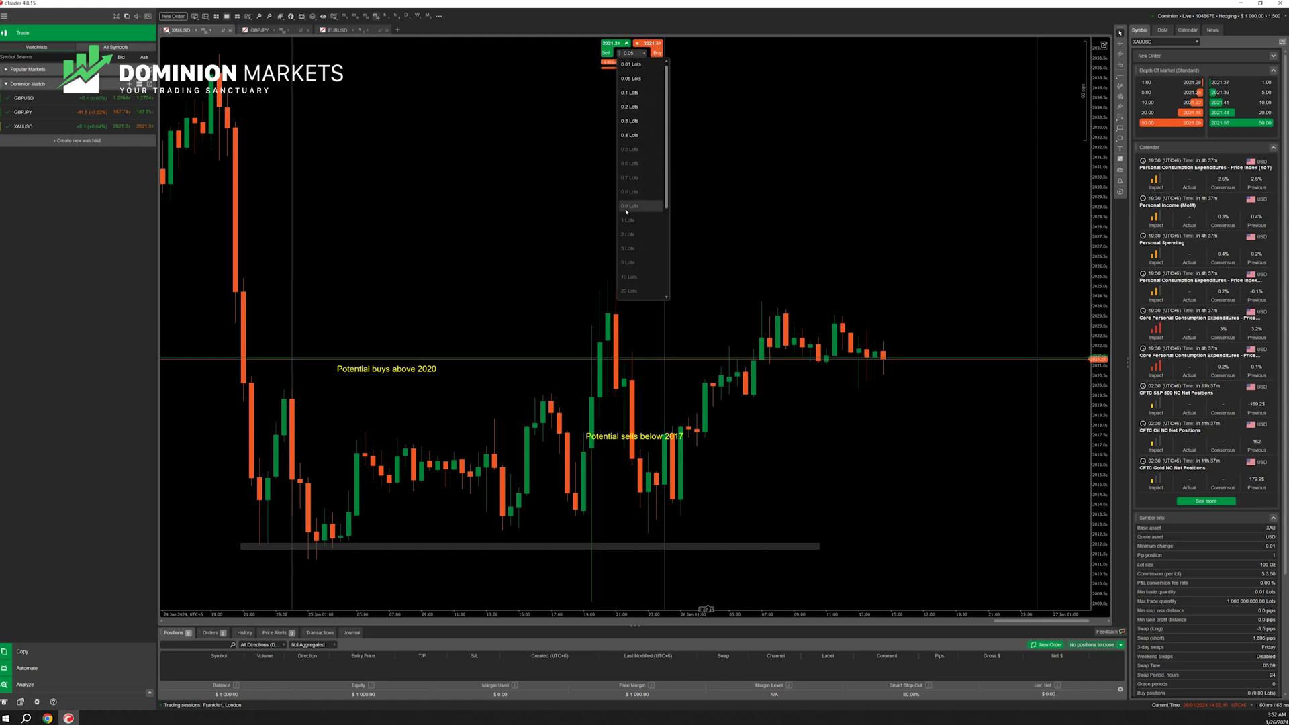
{"action": "mouse_move", "coordinate": [631, 241]}
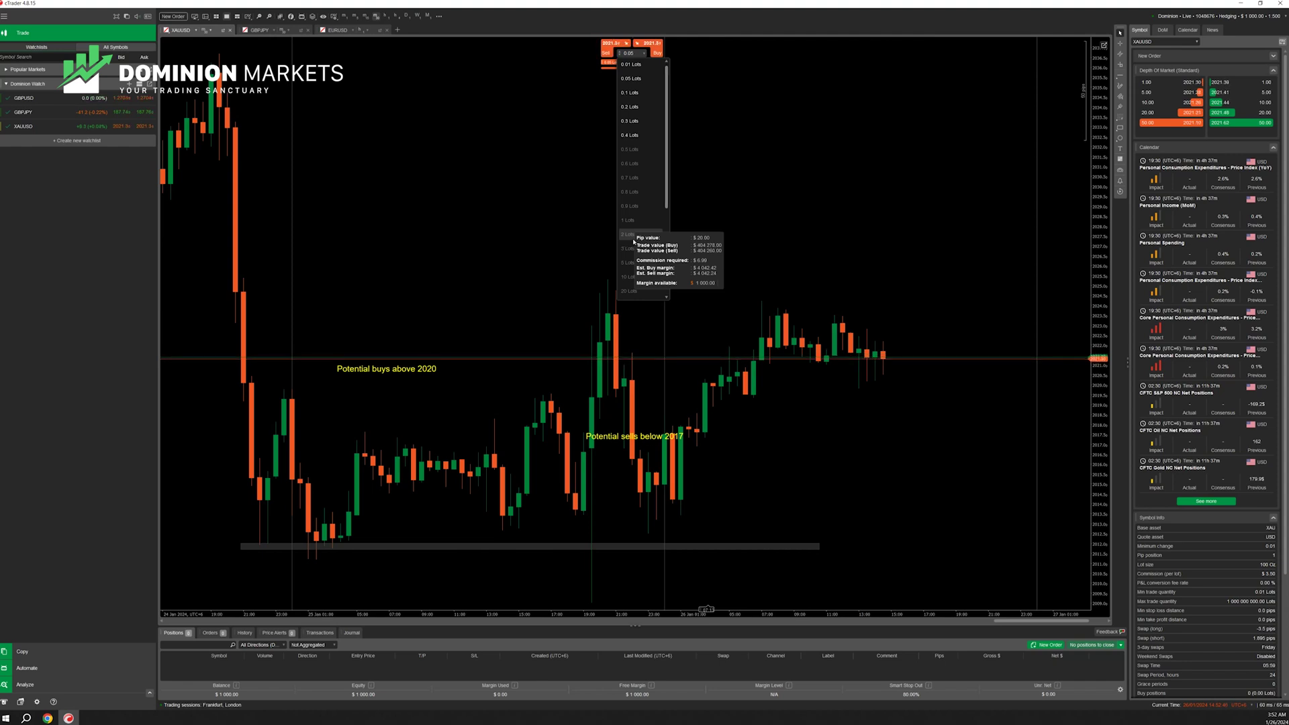
{"action": "left_click", "coordinate": [637, 95]}
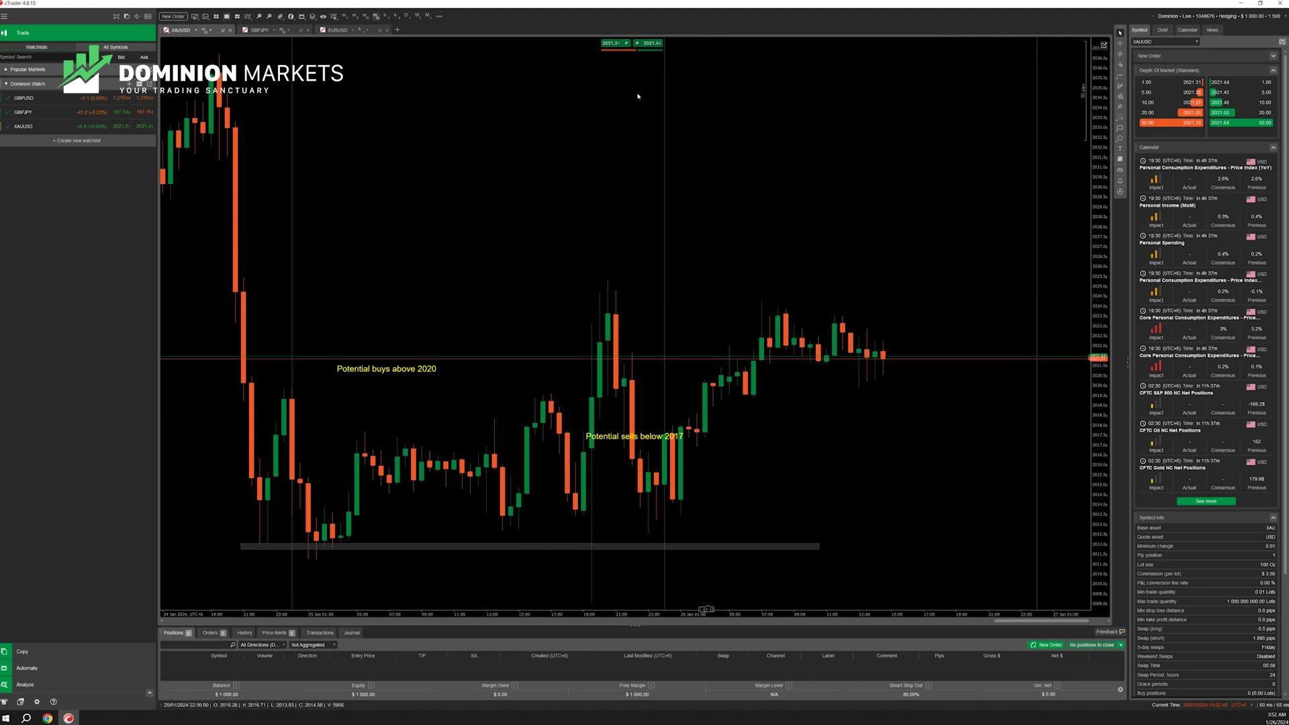
Buy 0.10 lots of XAUUSD at market with the chart's quick-trade control
{"action": "scroll", "coordinate": [933, 415], "scroll_direction": "down", "scroll_amount": 1}
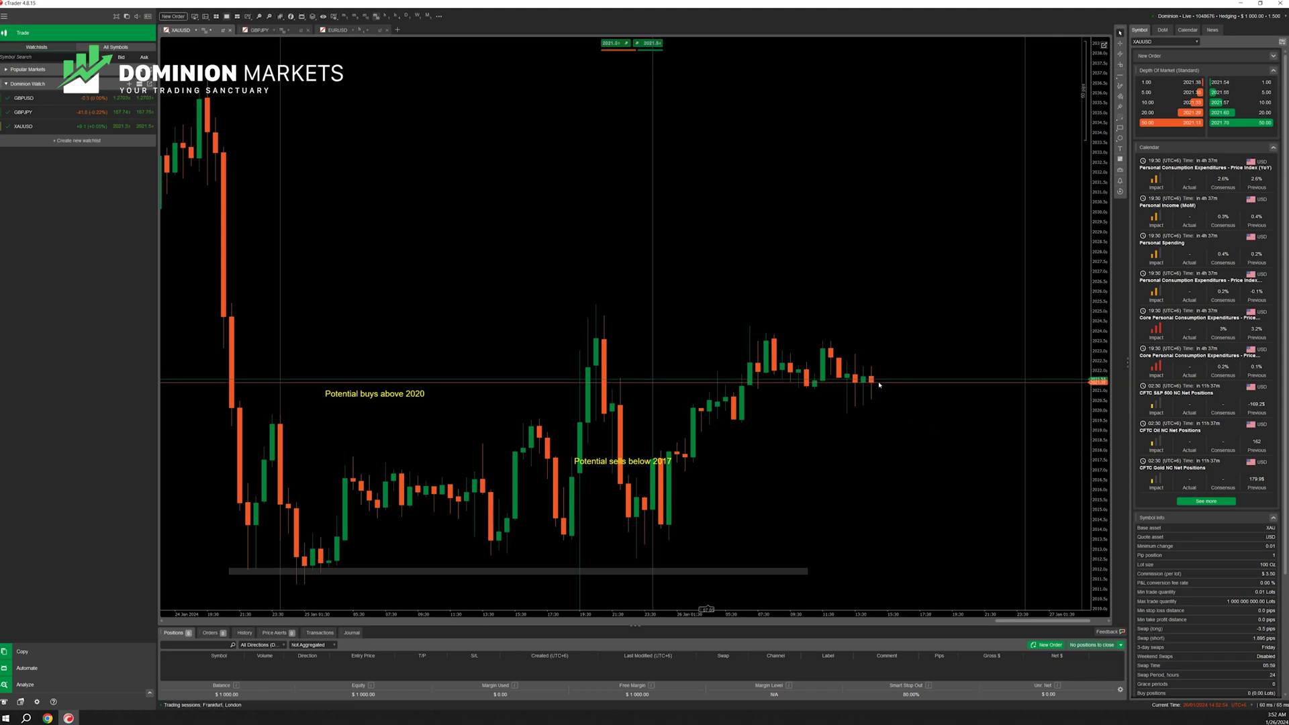
{"action": "mouse_move", "coordinate": [634, 46]}
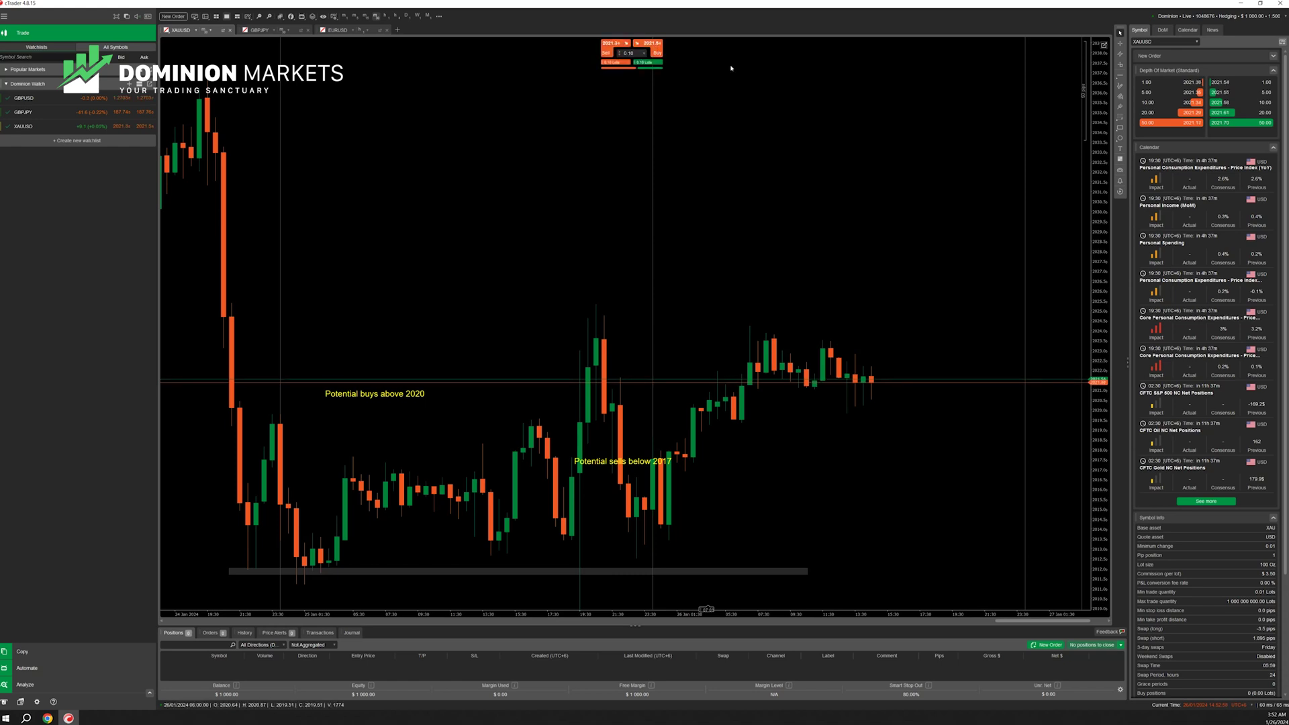
{"action": "left_click", "coordinate": [657, 47]}
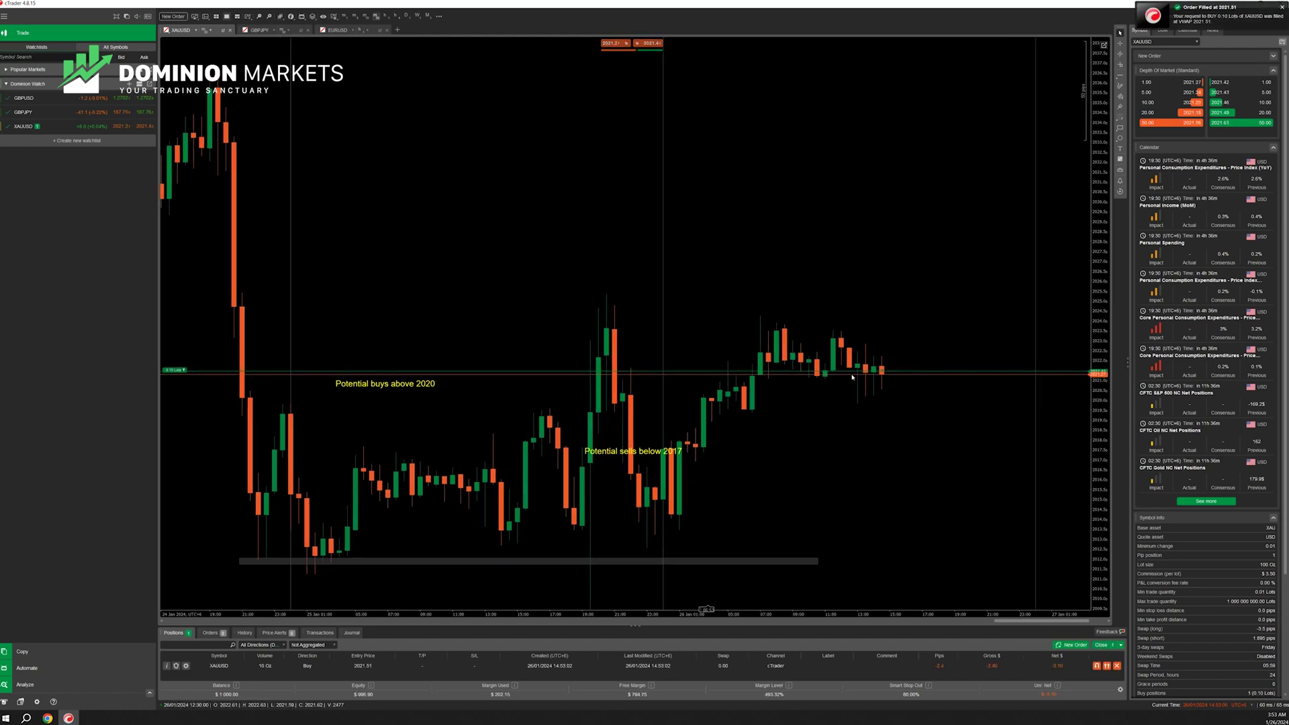
Set the XAUUSD buy position's take profit at about 2023.5 and its stop loss at about 2019.6 on the chart
{"action": "mouse_move", "coordinate": [169, 375]}
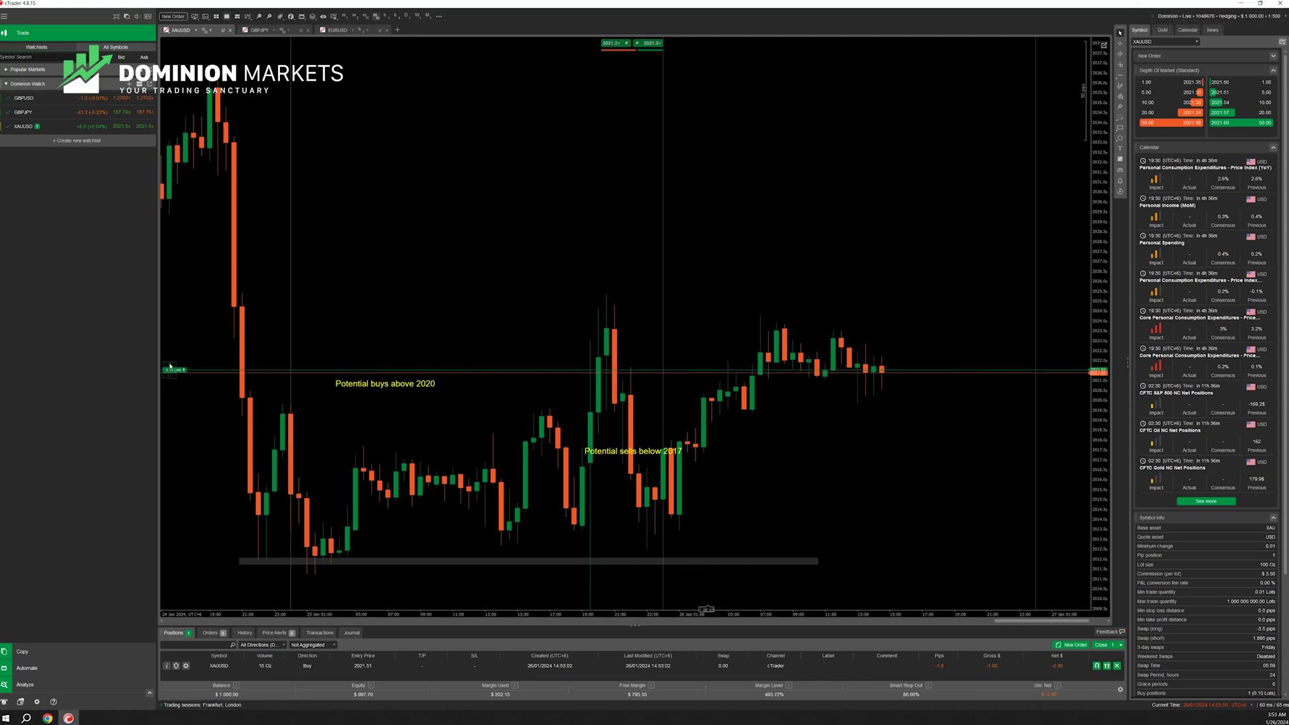
{"action": "left_click_drag", "start_coordinate": [170, 367], "coordinate": [176, 331]}
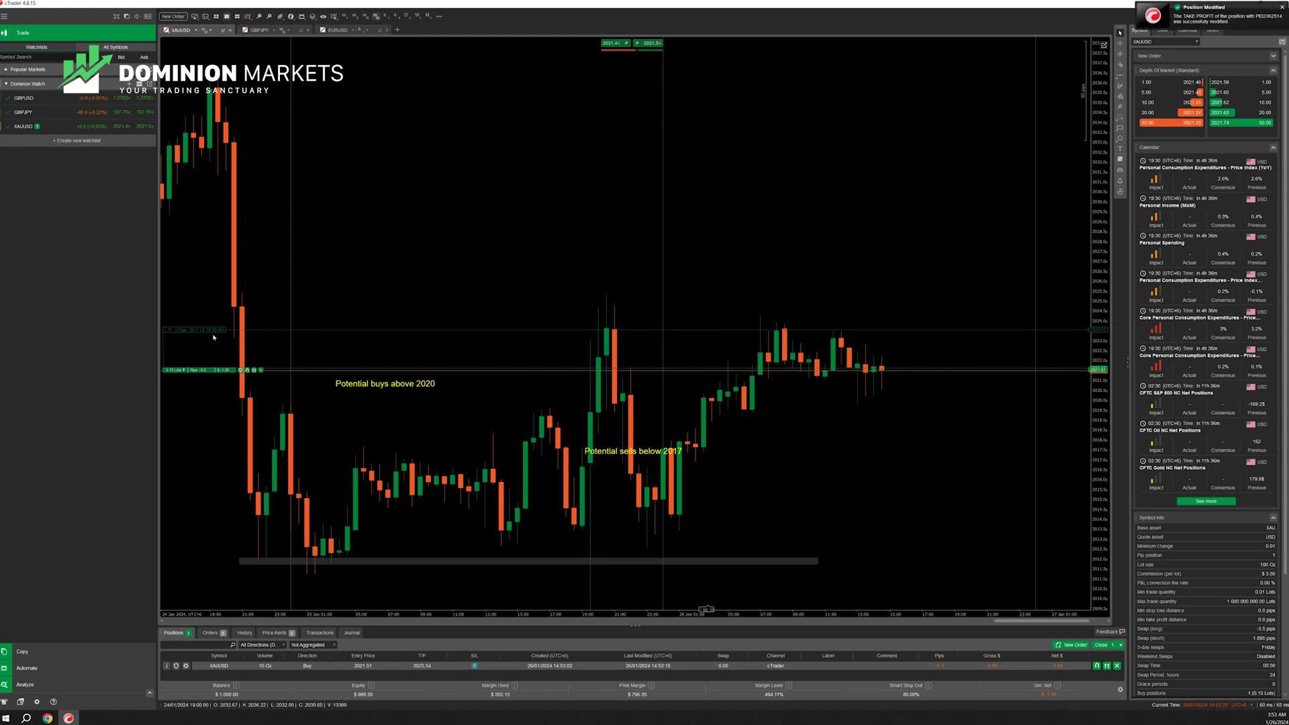
{"action": "left_click_drag", "start_coordinate": [167, 378], "coordinate": [167, 411]}
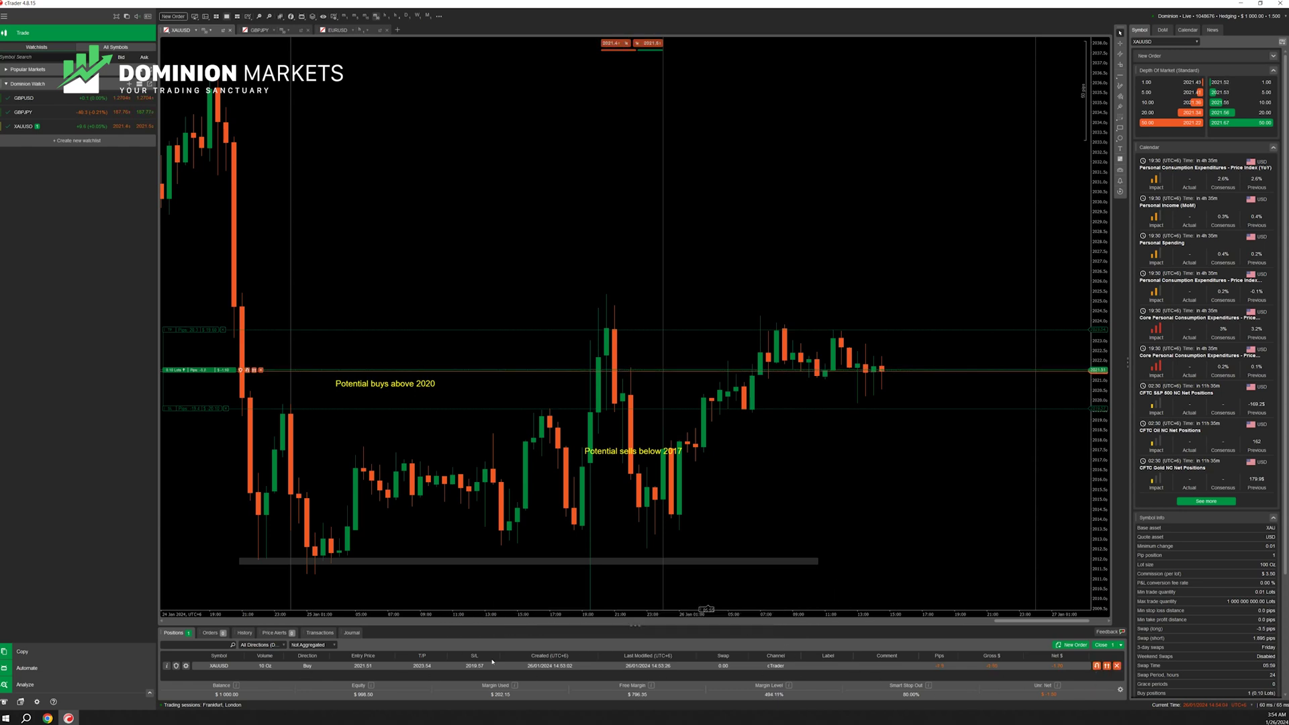
Reverse the XAUUSD buy into a sell position and inspect the closed buy trade in the enlarged trade history
{"action": "left_click", "coordinate": [1106, 665]}
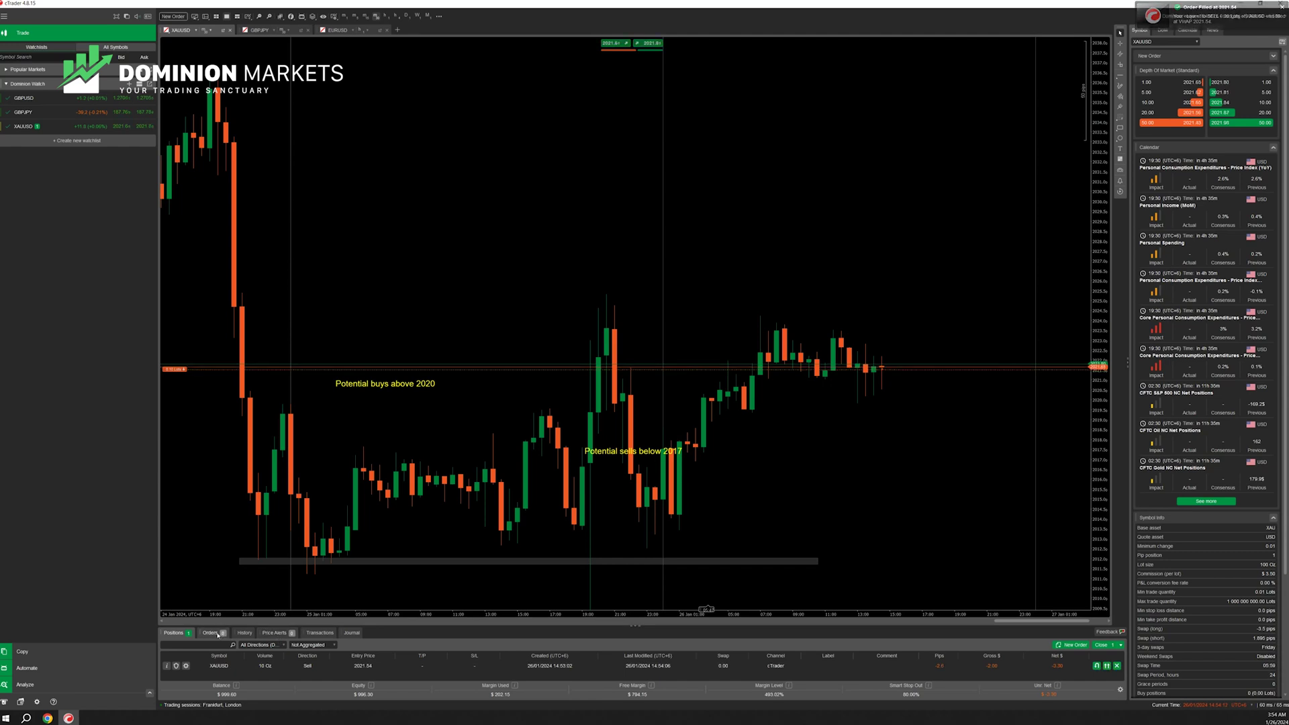
{"action": "left_click", "coordinate": [244, 632]}
{"action": "left_click_drag", "start_coordinate": [477, 625], "coordinate": [479, 527]}
{"action": "left_click", "coordinate": [841, 568]}
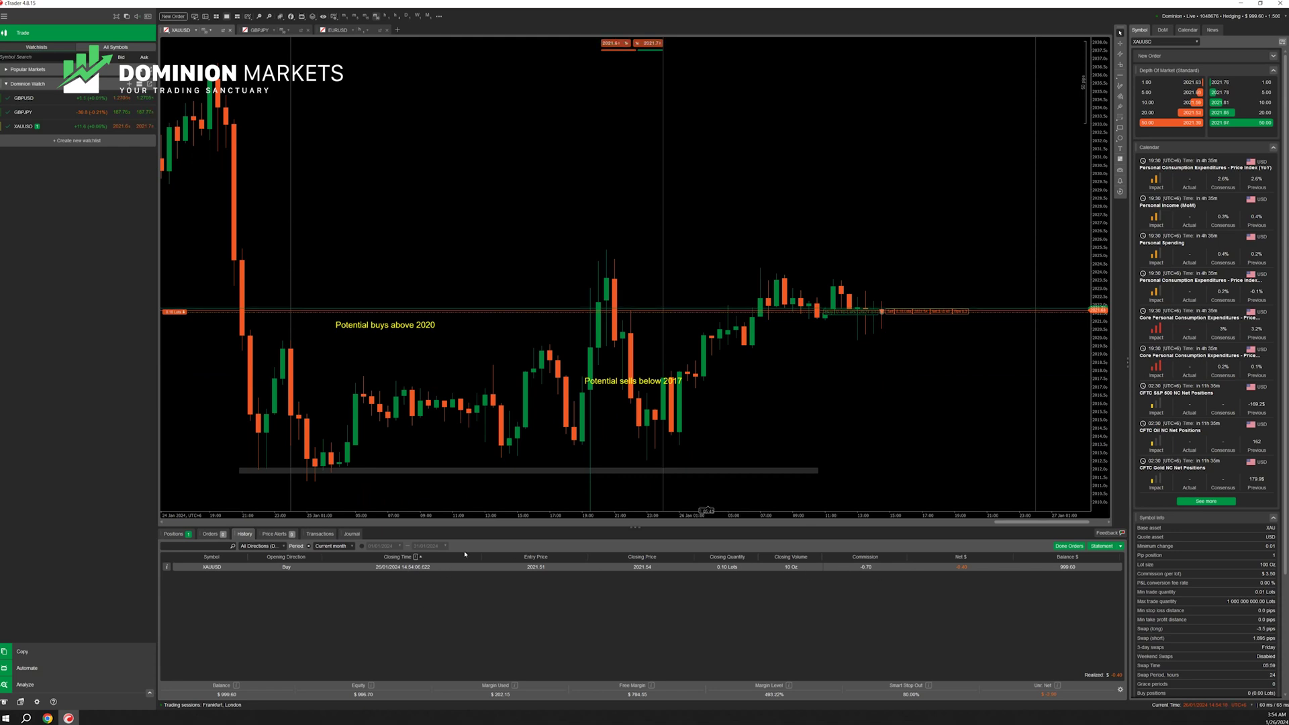
Set the XAUUSD sell position's take profit to about 2019.58 and stop loss to about 2022.54, and double the position
{"action": "left_click", "coordinate": [174, 533]}
{"action": "left_click_drag", "start_coordinate": [1087, 482], "coordinate": [767, 420]}
{"action": "left_click_drag", "start_coordinate": [171, 311], "coordinate": [168, 382]}
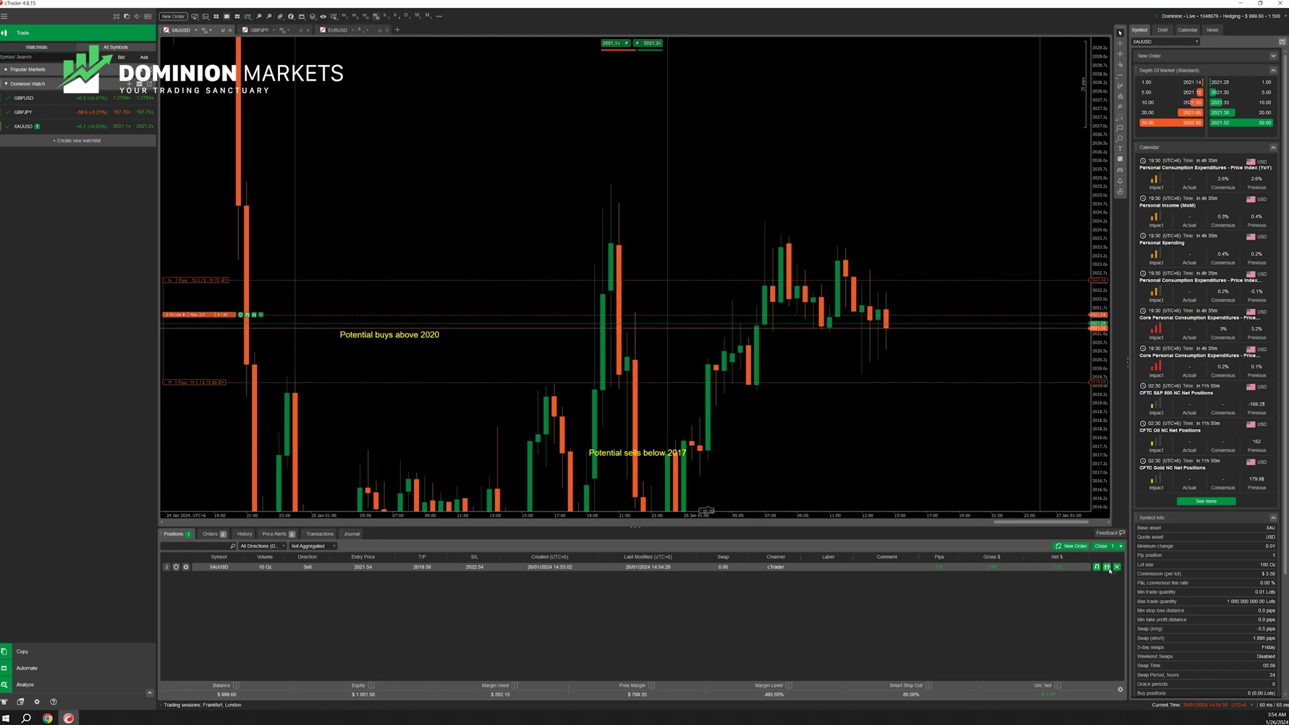
{"action": "left_click", "coordinate": [1106, 567]}
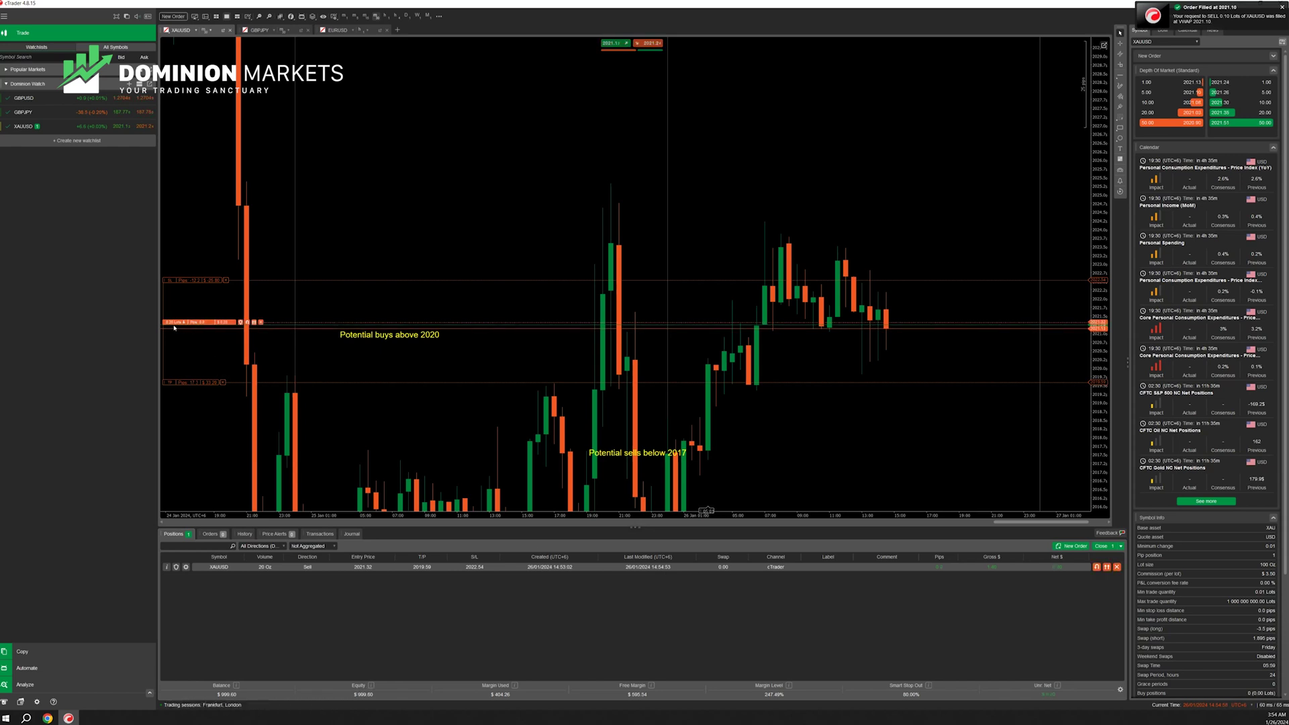
Check which actions are available for the open XAUUSD sell position
{"action": "right_click", "coordinate": [266, 568]}
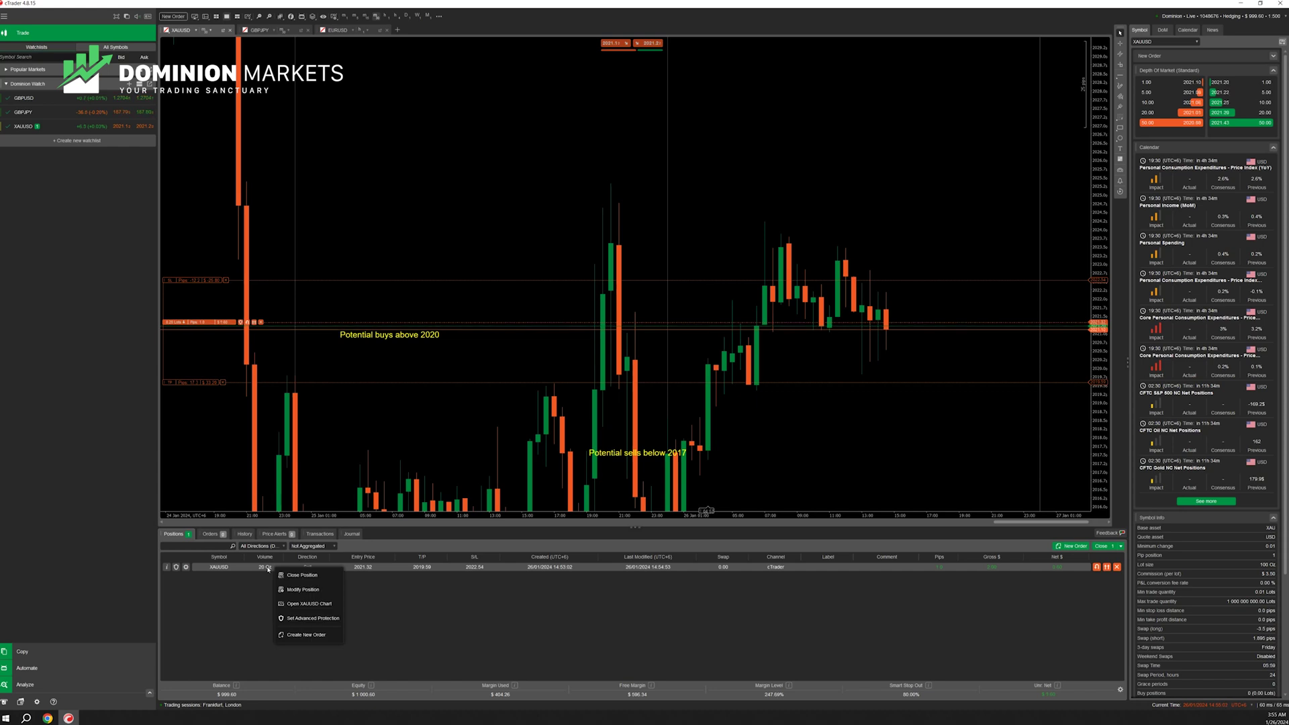
{"action": "left_click", "coordinate": [253, 592]}
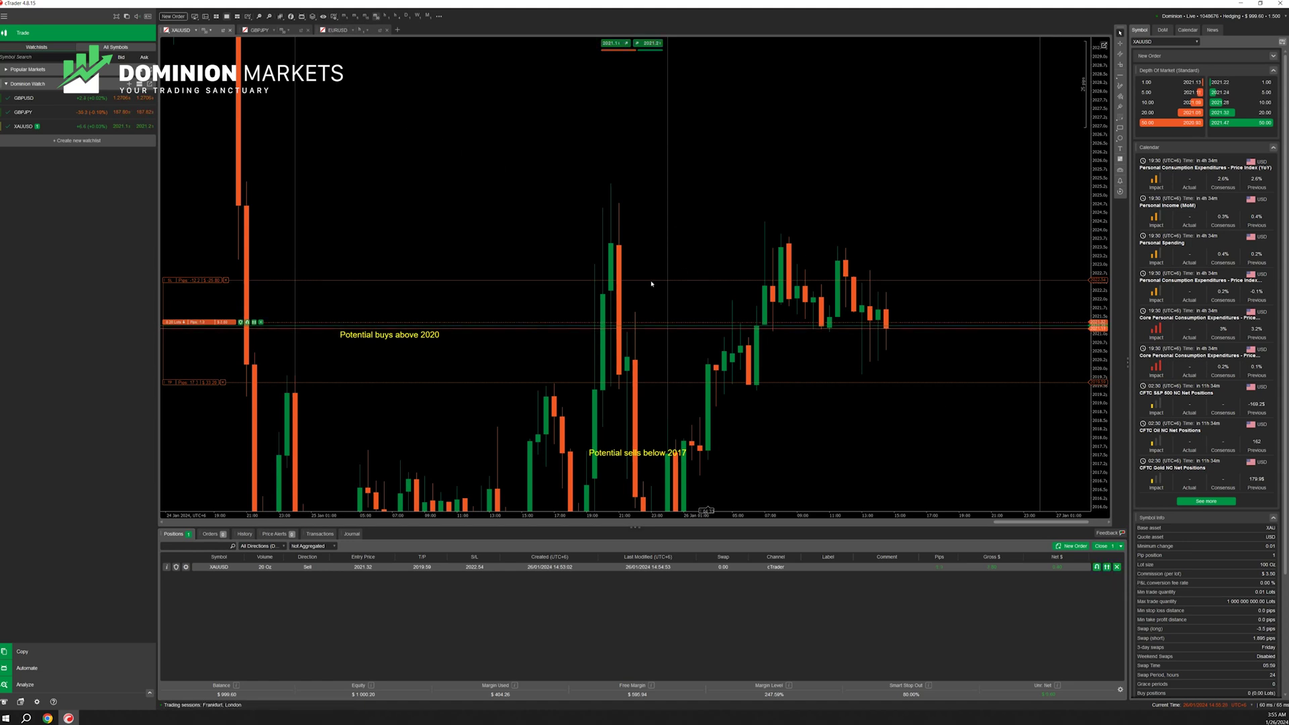
Look through the available chart types and the indicator categories, including Oscillators and Other
{"action": "left_click", "coordinate": [281, 16]}
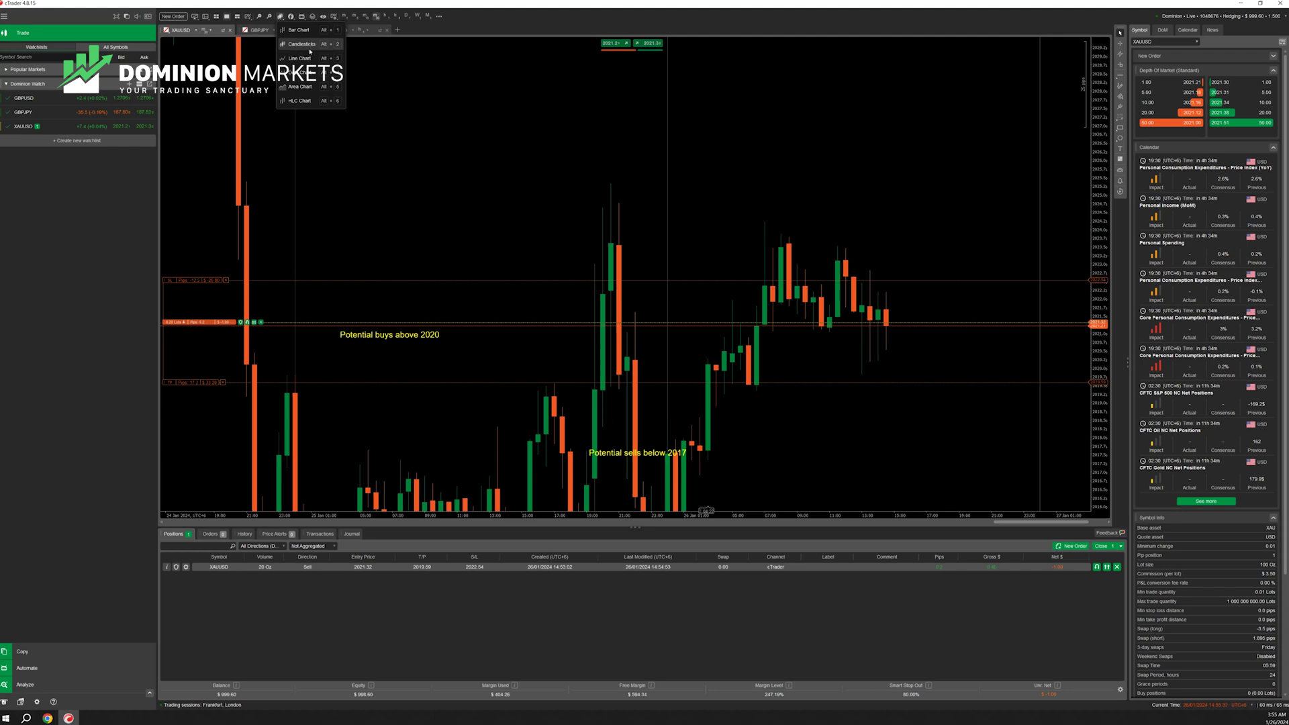
{"action": "left_click", "coordinate": [292, 17]}
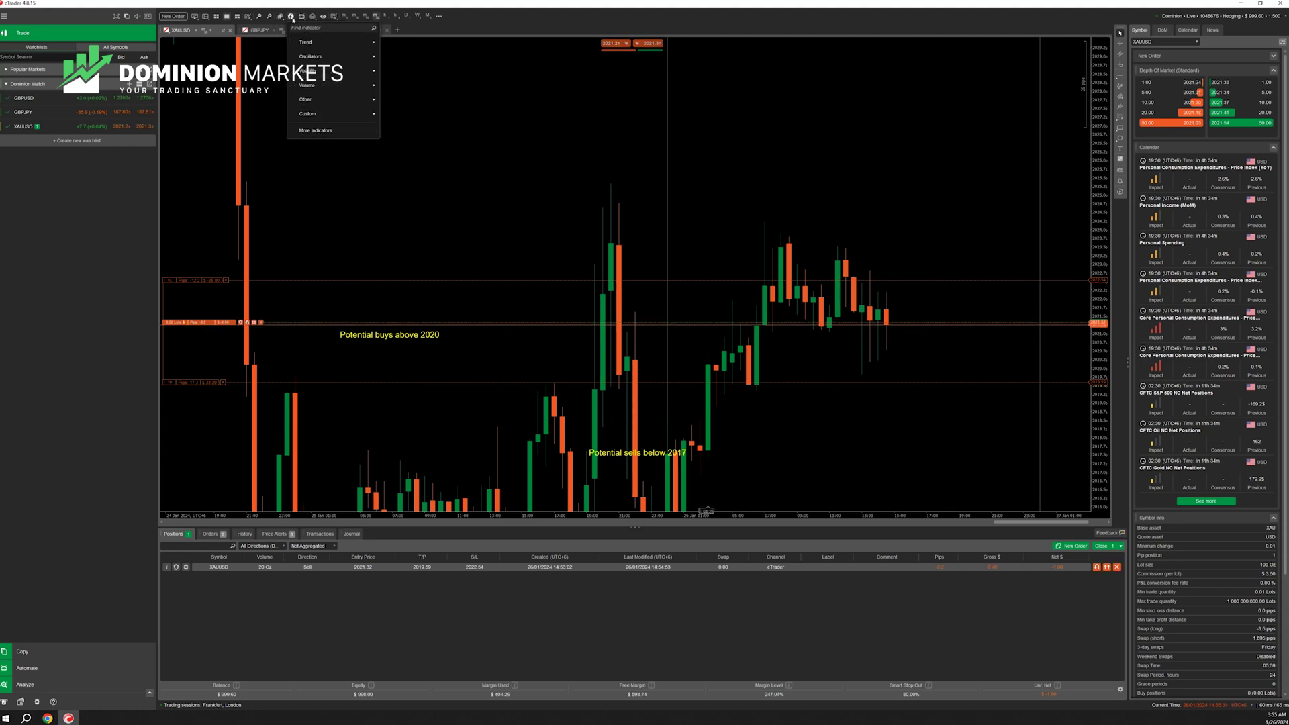
{"action": "mouse_move", "coordinate": [353, 44]}
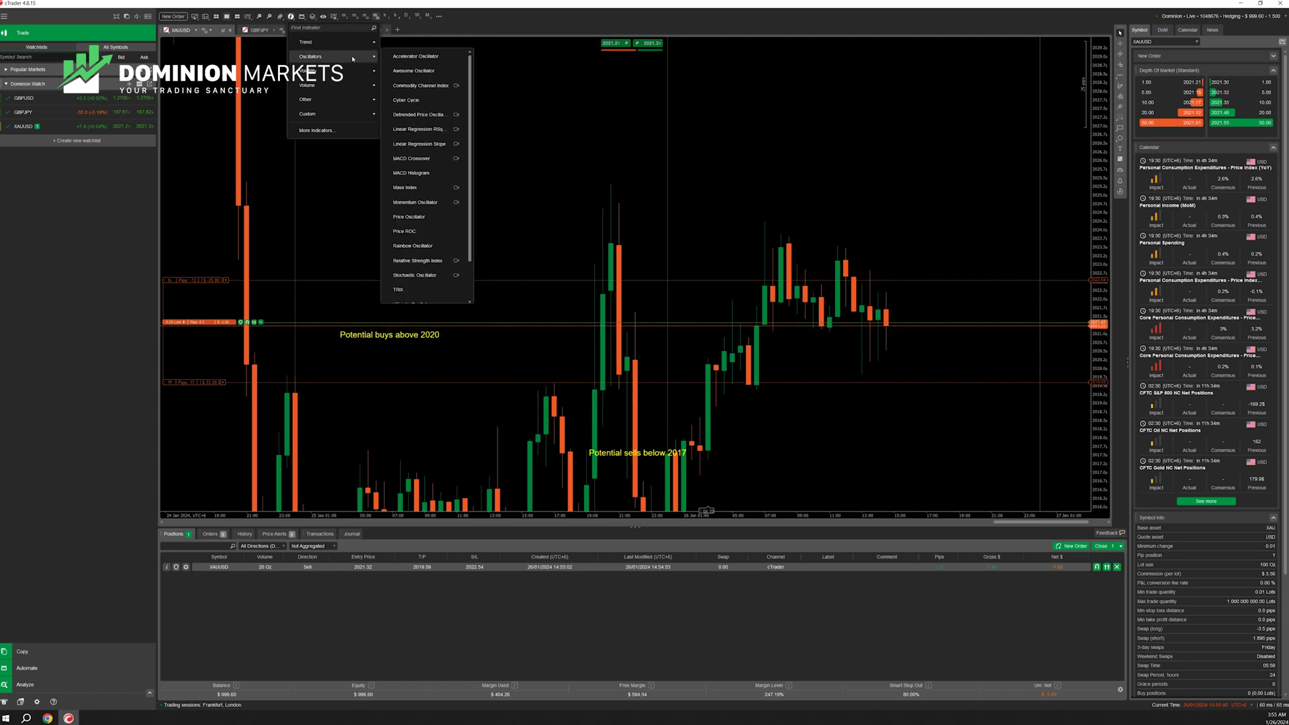
{"action": "mouse_move", "coordinate": [347, 88]}
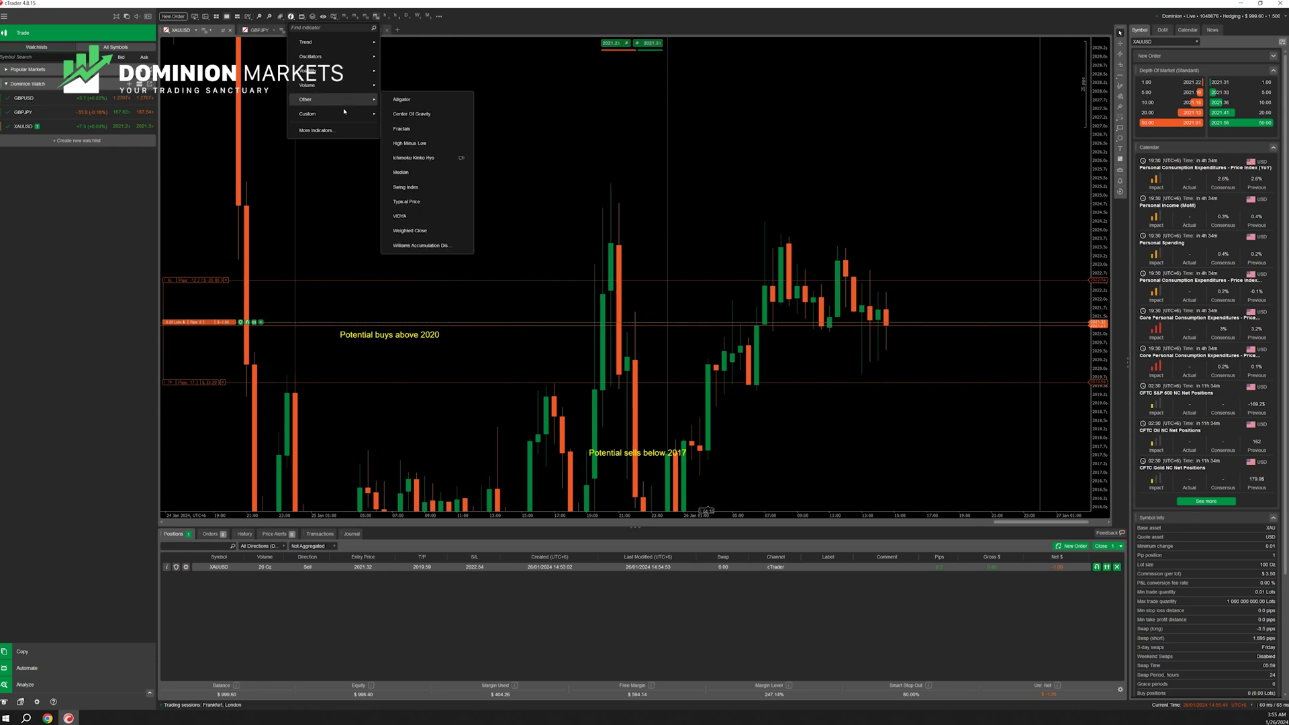
{"action": "left_click", "coordinate": [708, 154]}
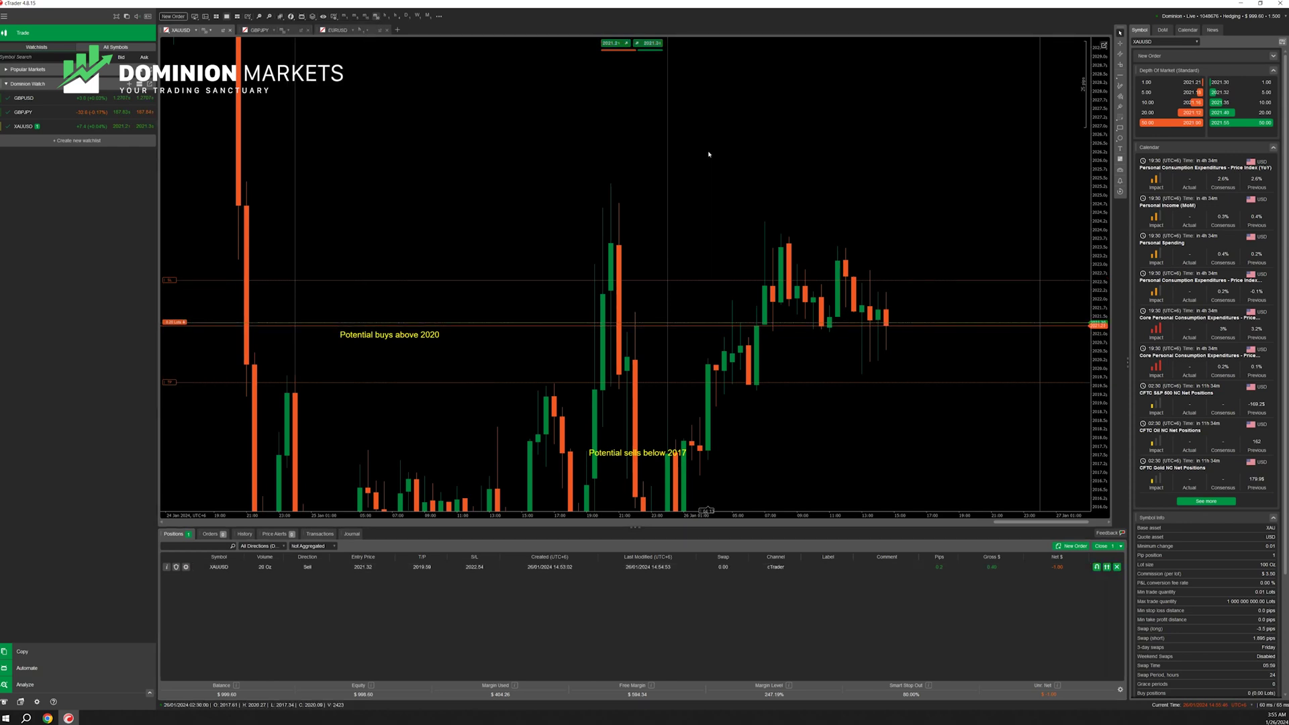
Browse the list of copy-trading strategies and compare their providers, returns and minimum investments
{"action": "left_click", "coordinate": [23, 652]}
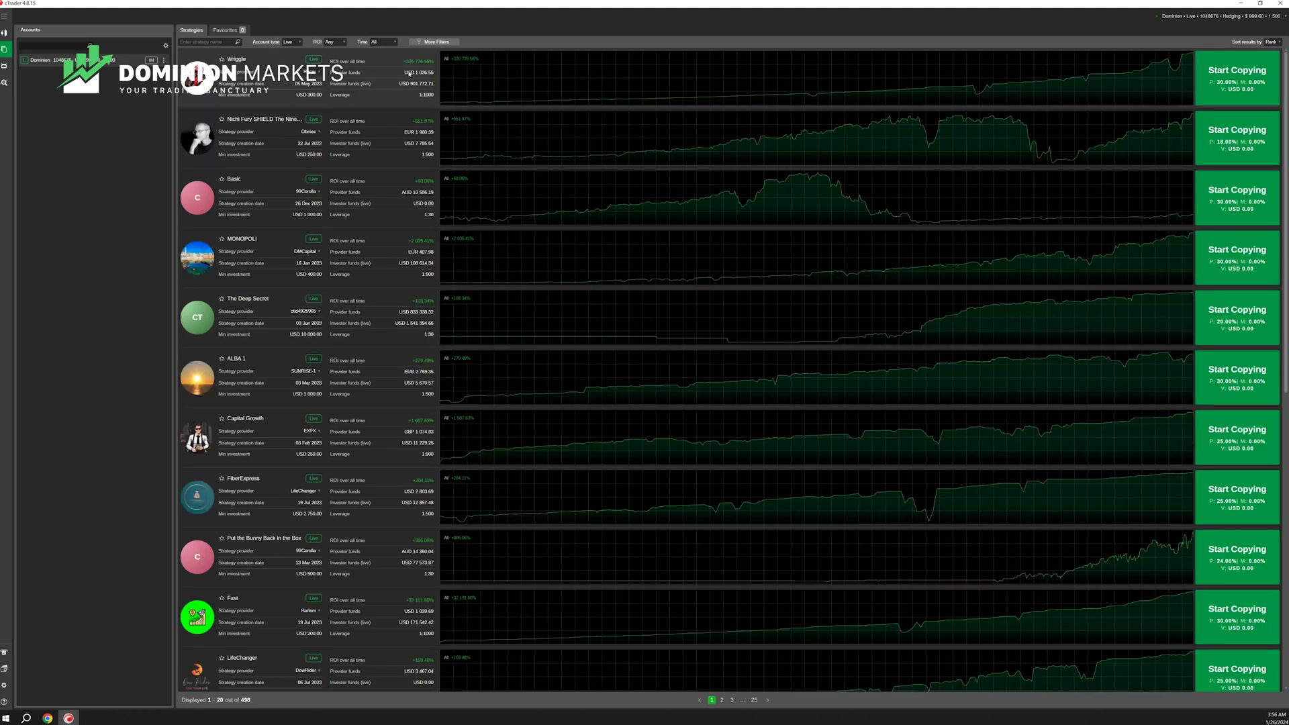
{"action": "scroll", "coordinate": [393, 109], "scroll_direction": "down", "scroll_amount": 8}
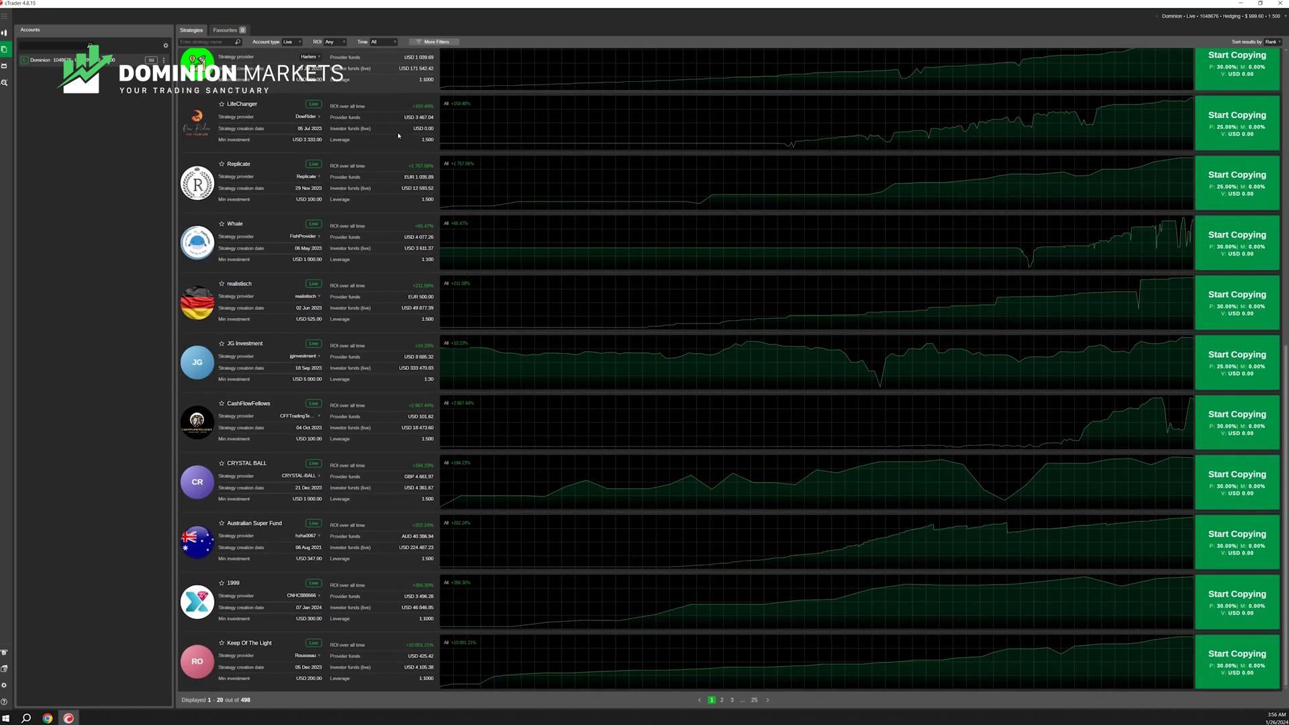
{"action": "scroll", "coordinate": [398, 135], "scroll_direction": "up", "scroll_amount": 8}
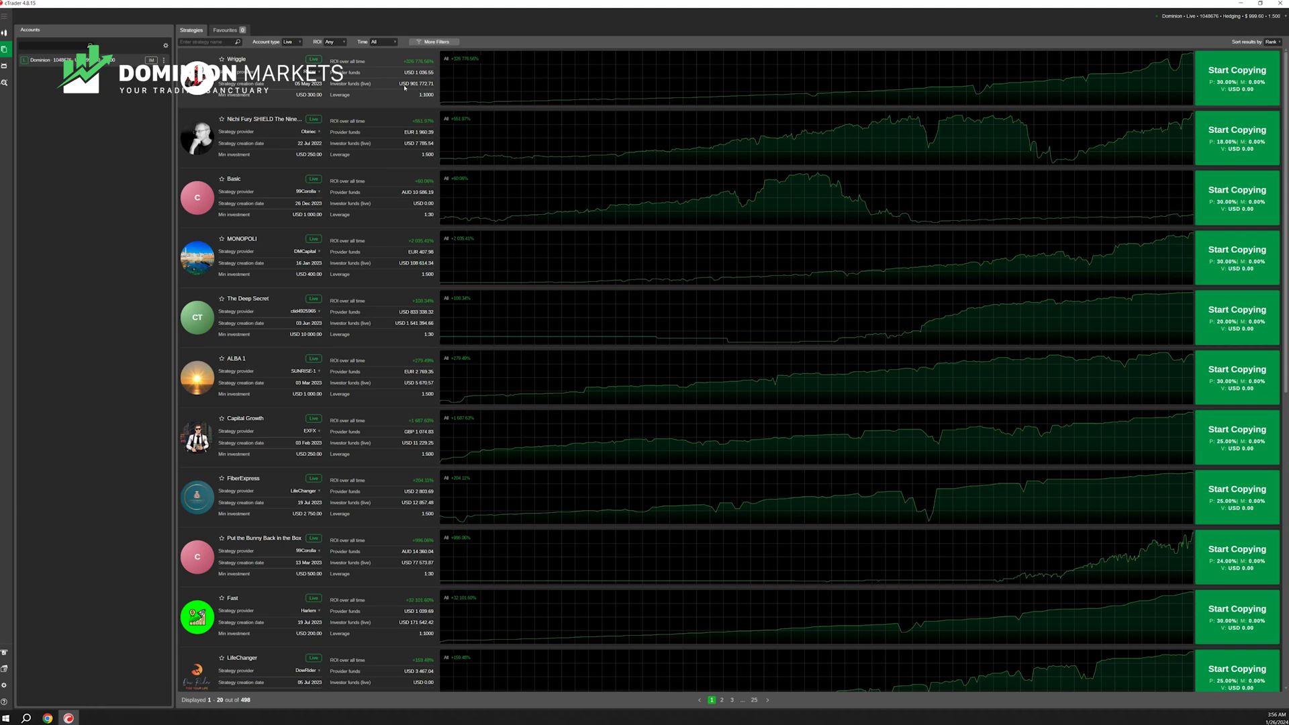
{"action": "scroll", "coordinate": [405, 87], "scroll_direction": "down", "scroll_amount": 10}
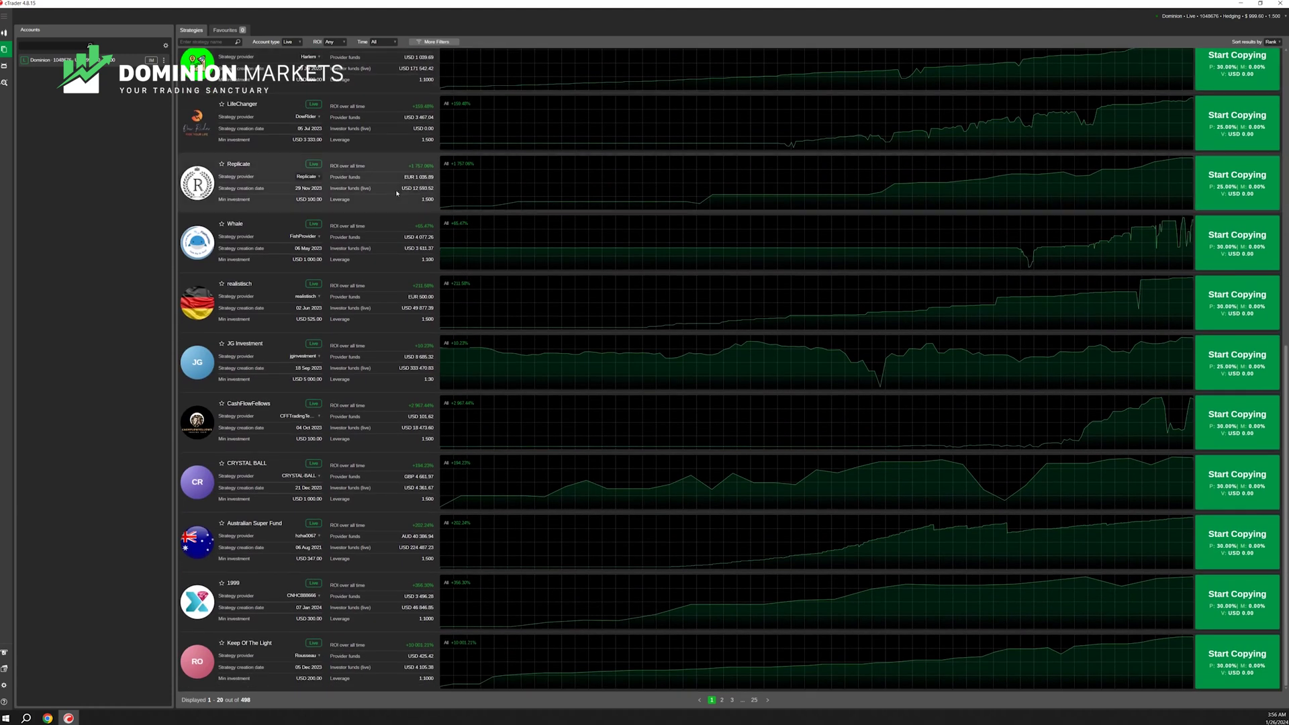
{"action": "scroll", "coordinate": [396, 191], "scroll_direction": "up", "scroll_amount": 10}
{"action": "scroll", "coordinate": [396, 193], "scroll_direction": "down", "scroll_amount": 7}
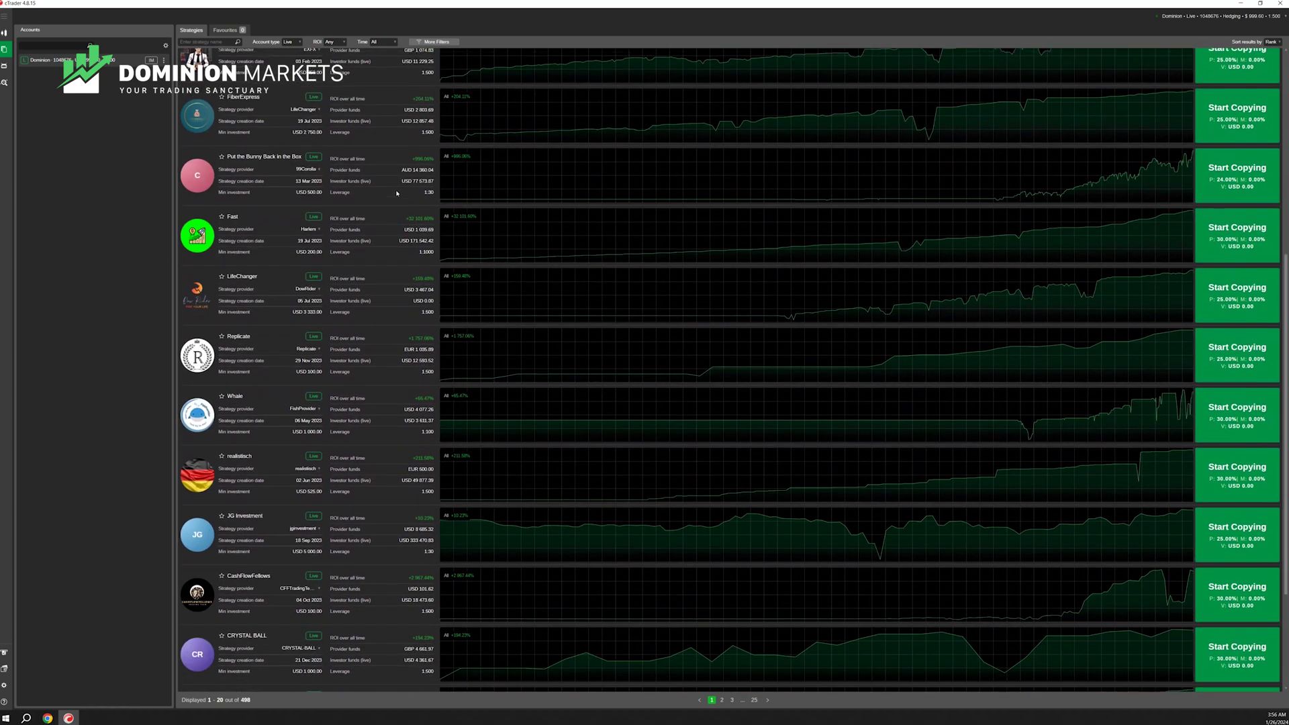
{"action": "scroll", "coordinate": [396, 194], "scroll_direction": "up", "scroll_amount": 7}
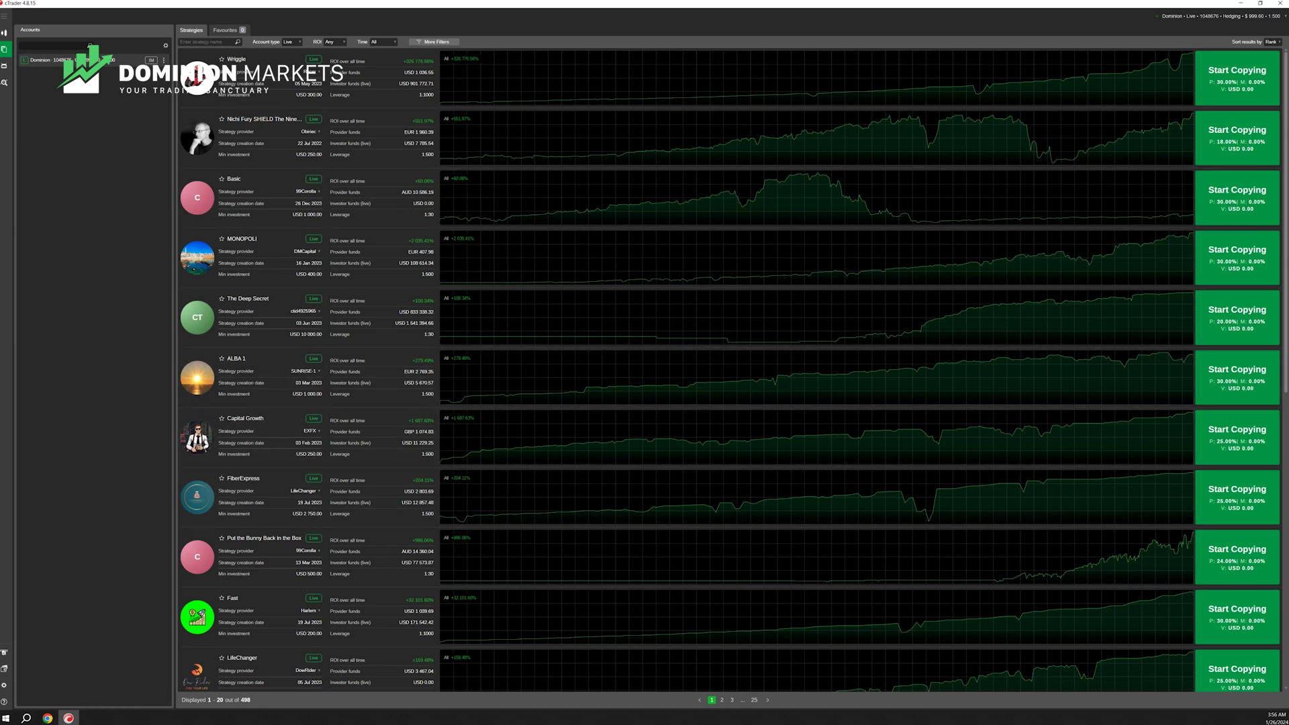
View the Automate section with its cBot source code and documentation, and return to the XAUUSD chart in the Trade section
{"action": "left_click", "coordinate": [4, 66]}
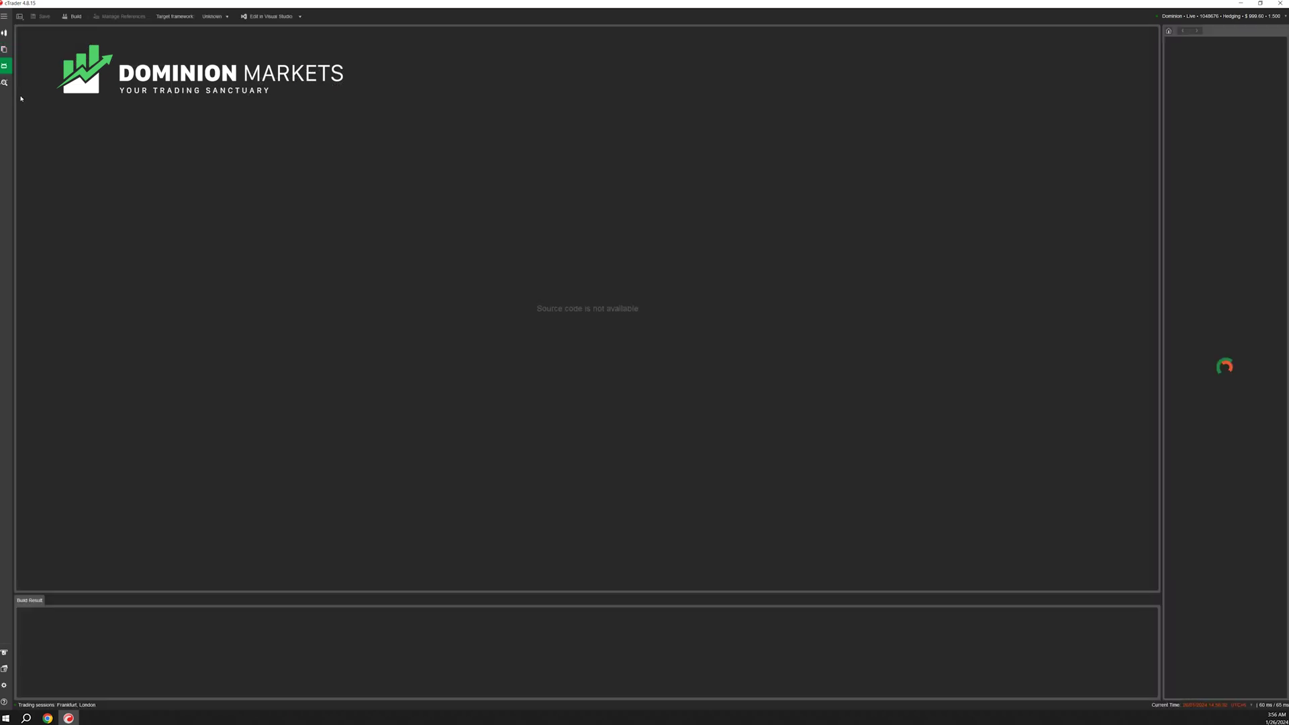
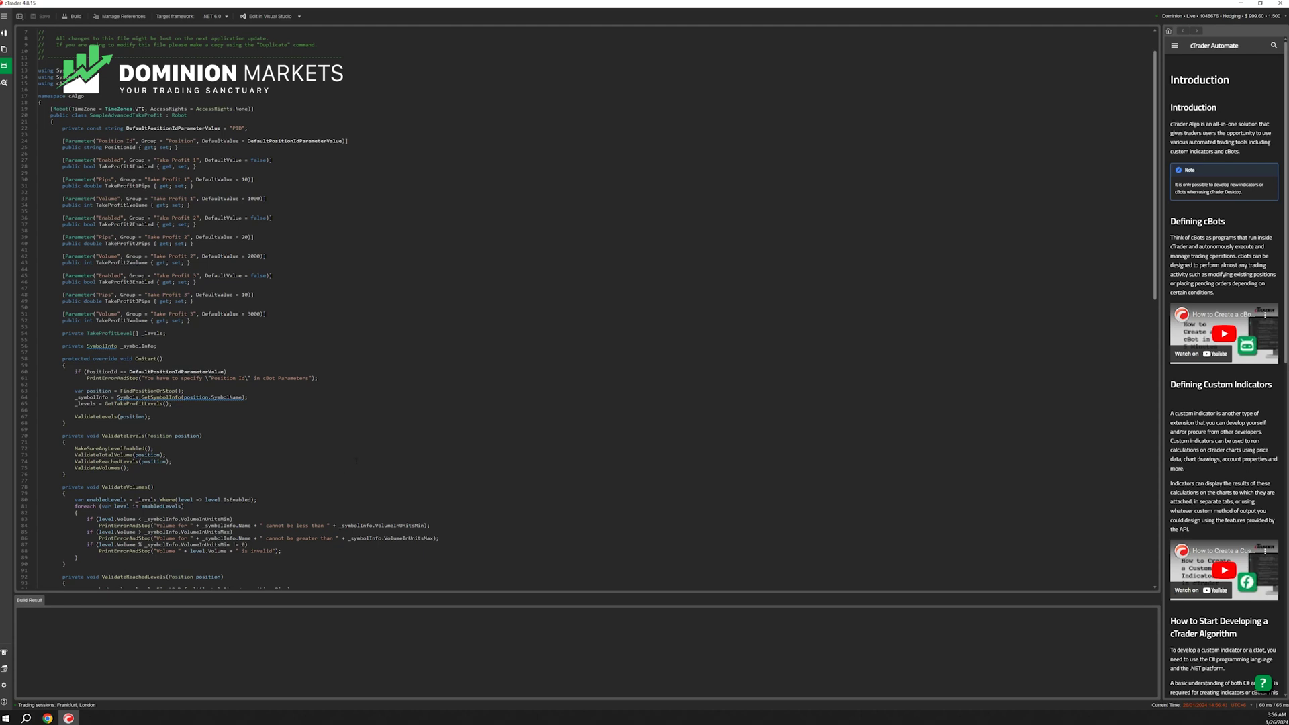
{"action": "left_click", "coordinate": [4, 33]}
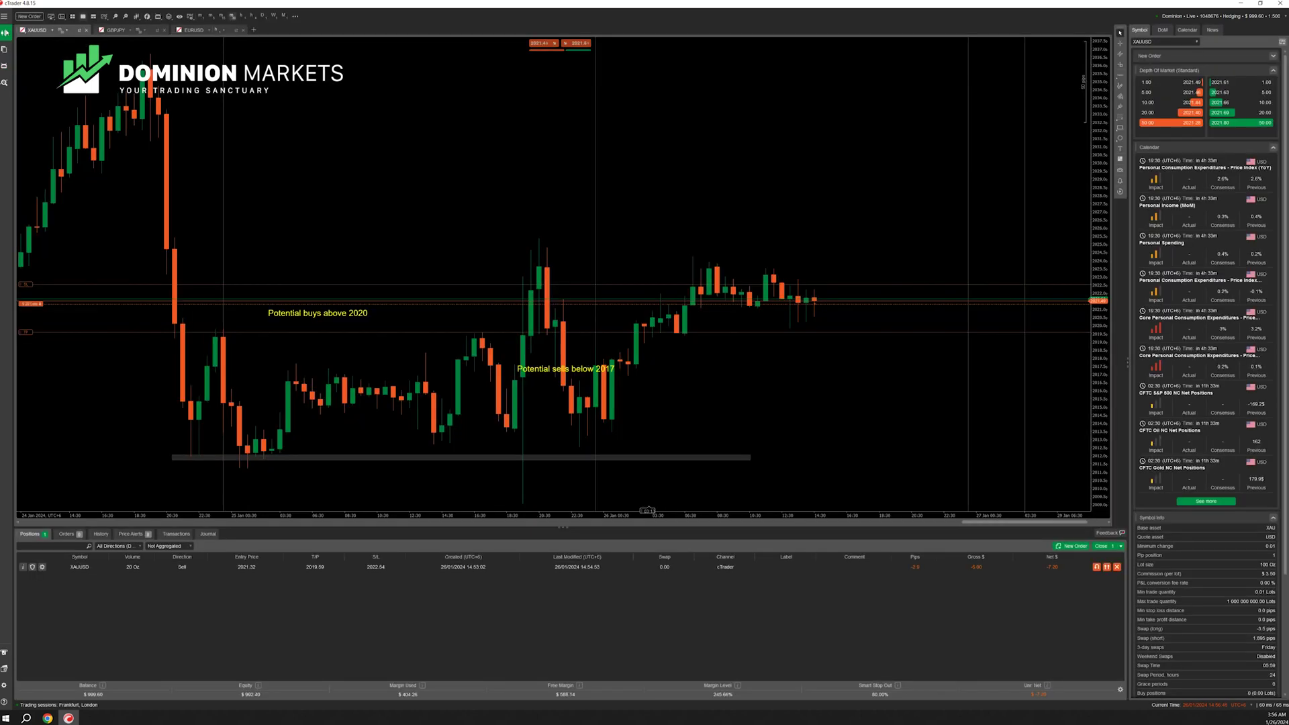
{"action": "scroll", "coordinate": [882, 447], "scroll_direction": "up", "scroll_amount": 2}
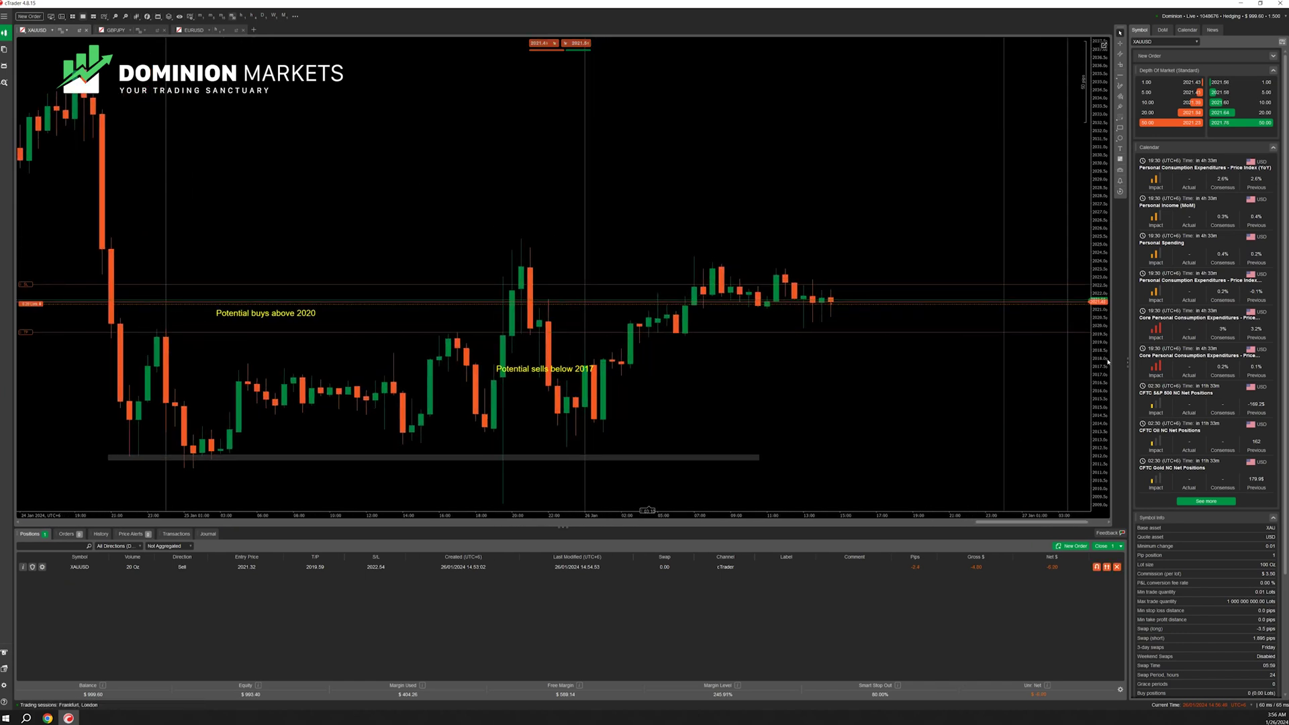
{"action": "scroll", "coordinate": [977, 250], "scroll_direction": "up", "scroll_amount": 3}
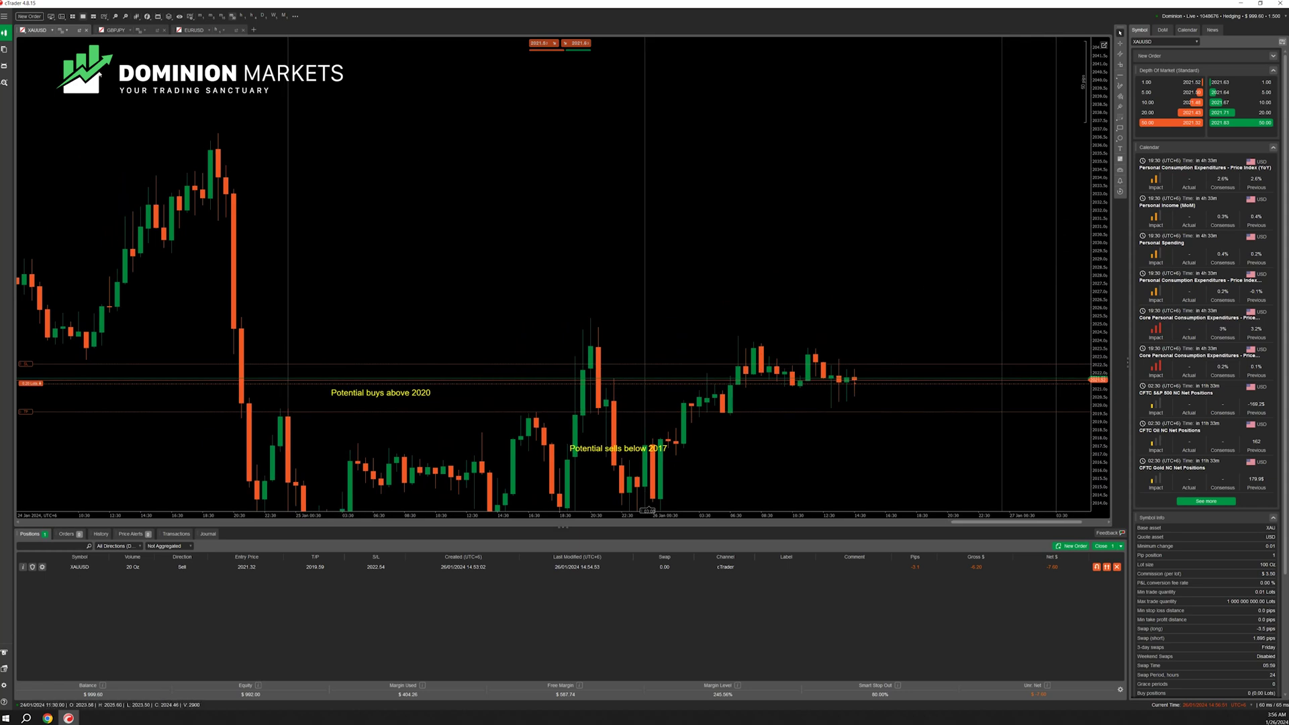
Switch to the GBPJPY chart and check the profile's list of trading accounts
{"action": "left_click", "coordinate": [118, 31]}
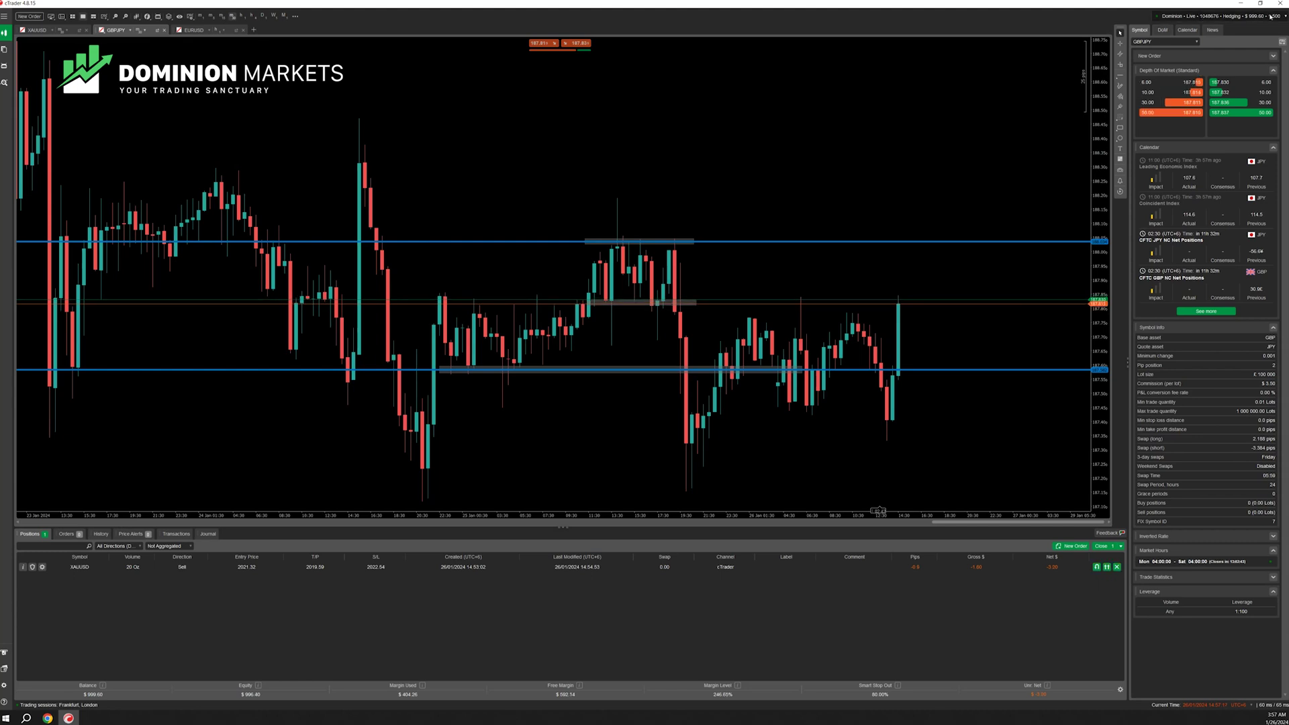
{"action": "left_click", "coordinate": [1189, 19]}
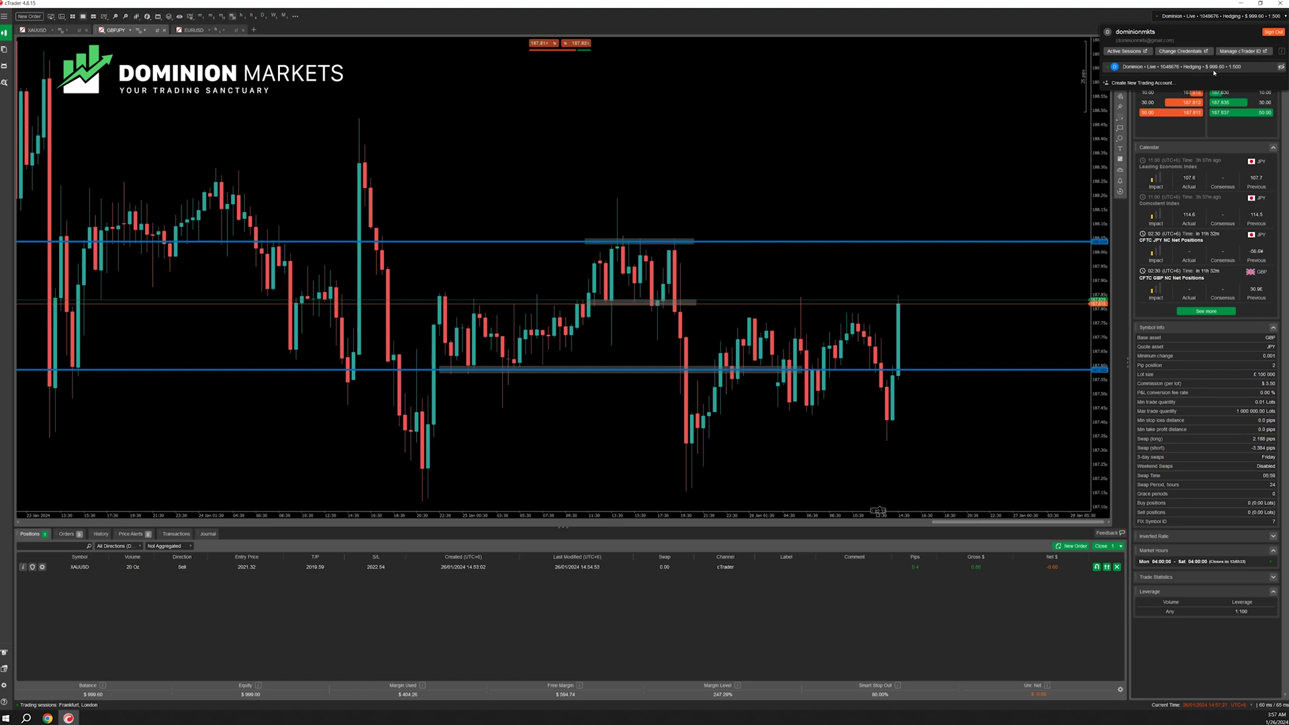
{"action": "left_click", "coordinate": [1016, 85]}
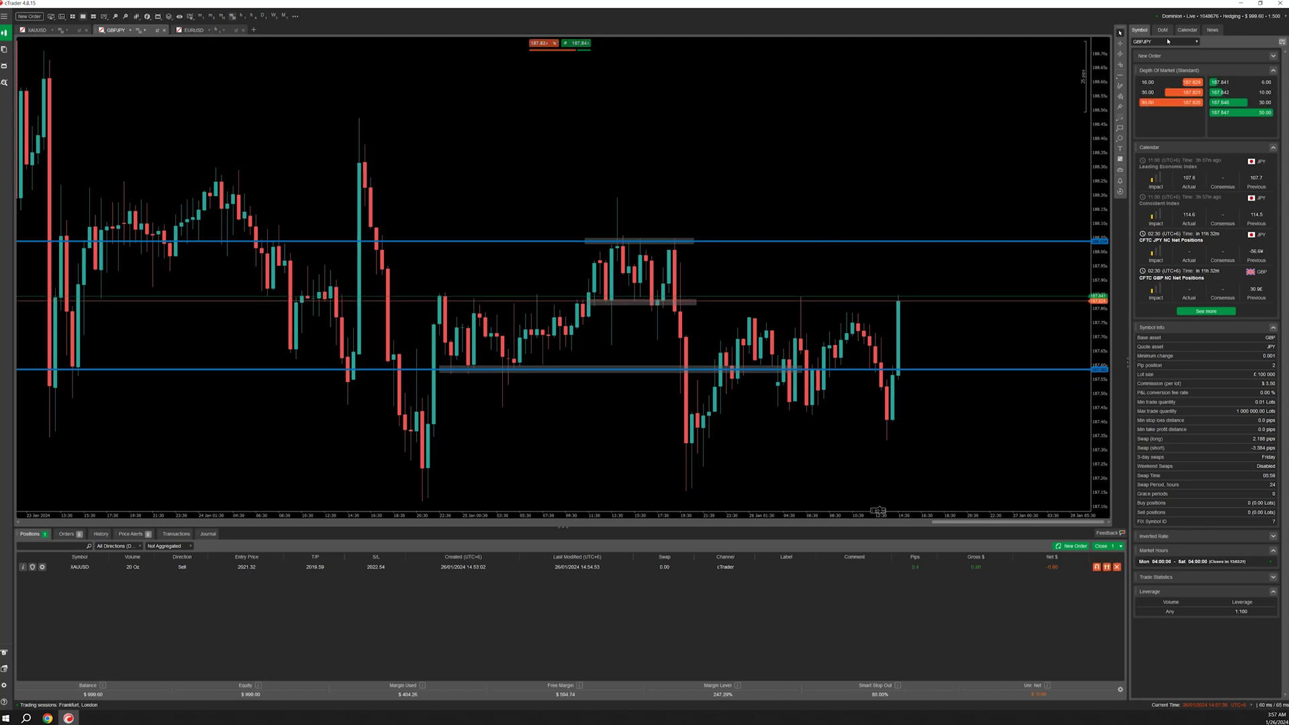
{"action": "scroll", "coordinate": [920, 136], "scroll_direction": "up", "scroll_amount": 5}
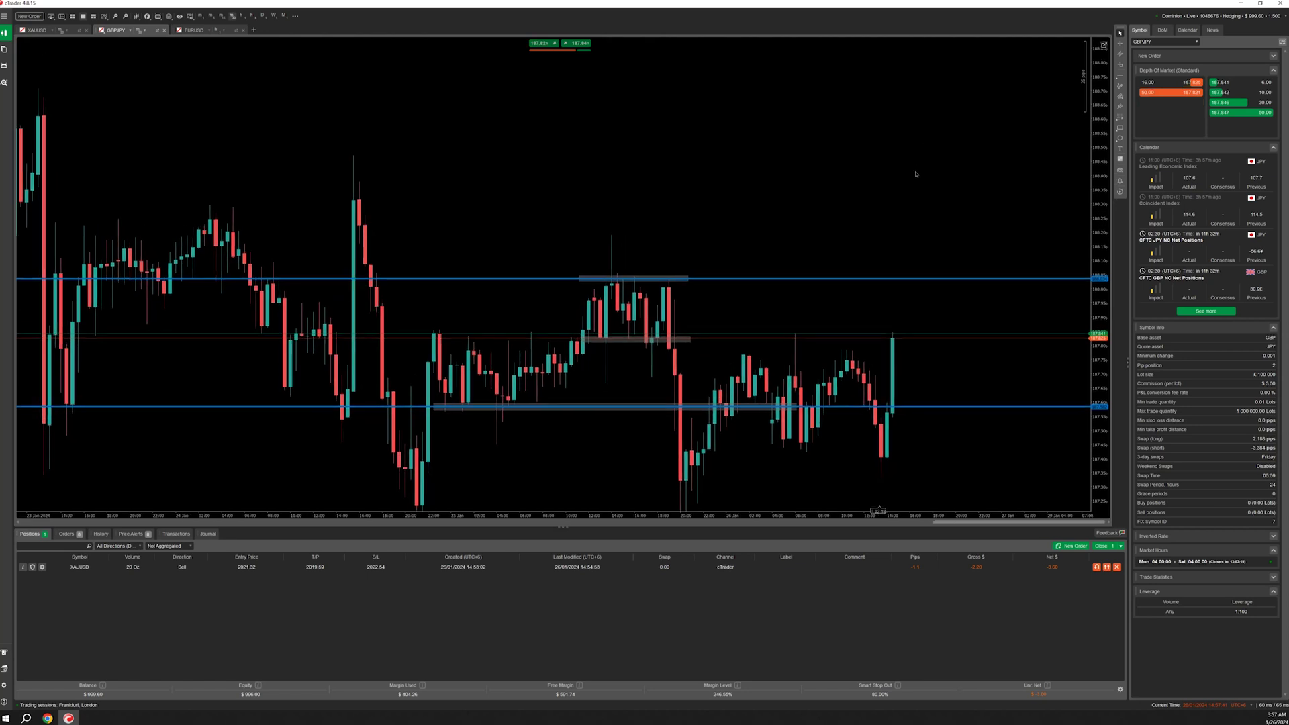